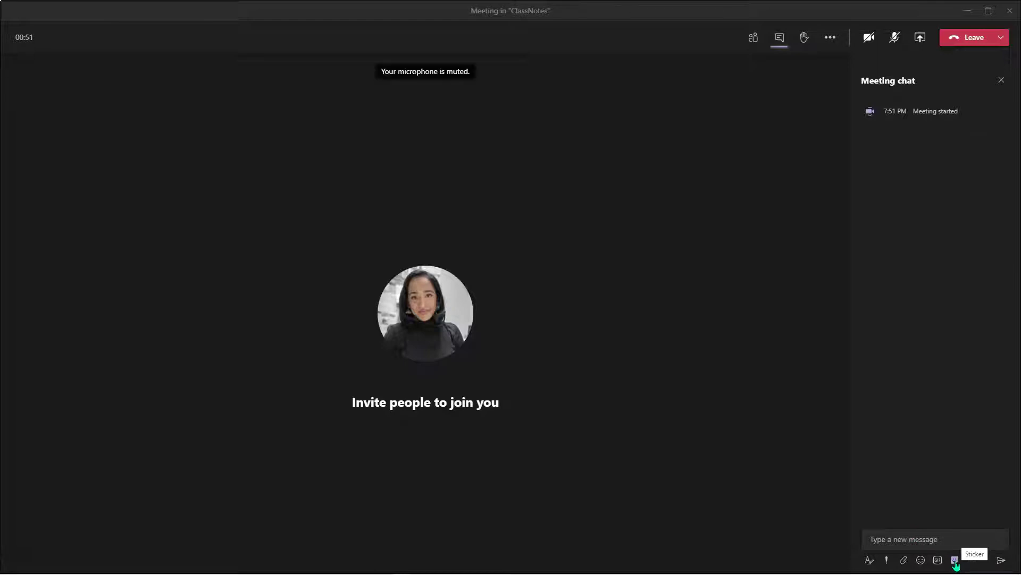
- Browse the sticker categories, from Coral Reef through Teamsquatch, and open Word Art
left_click(956, 564)
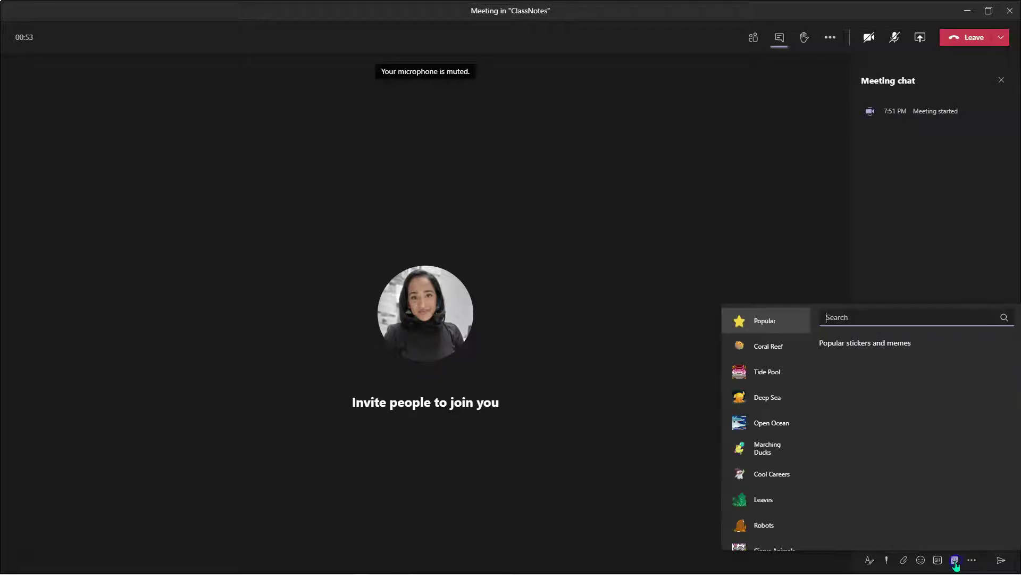
left_click(768, 353)
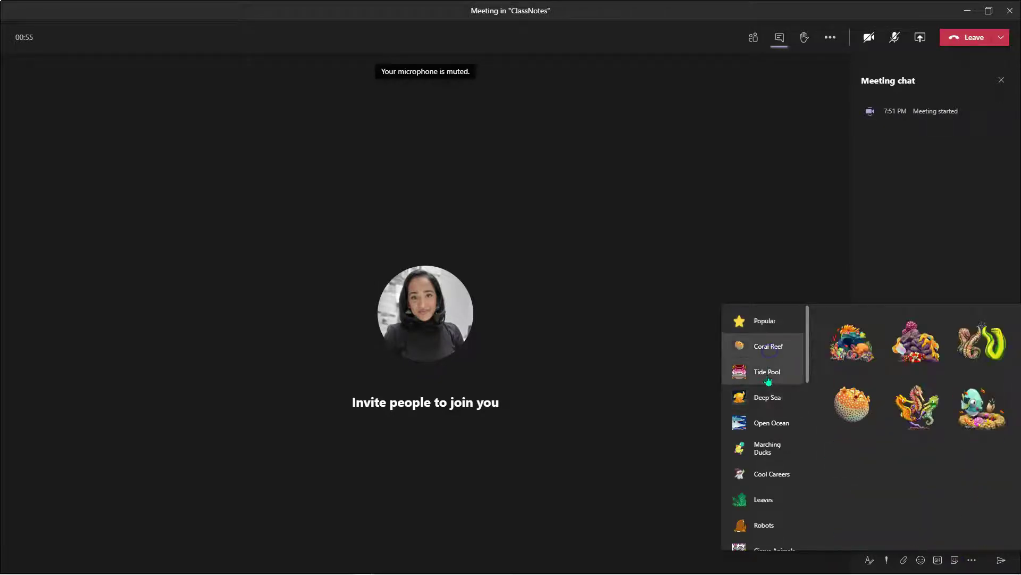
left_click(767, 379)
left_click(766, 398)
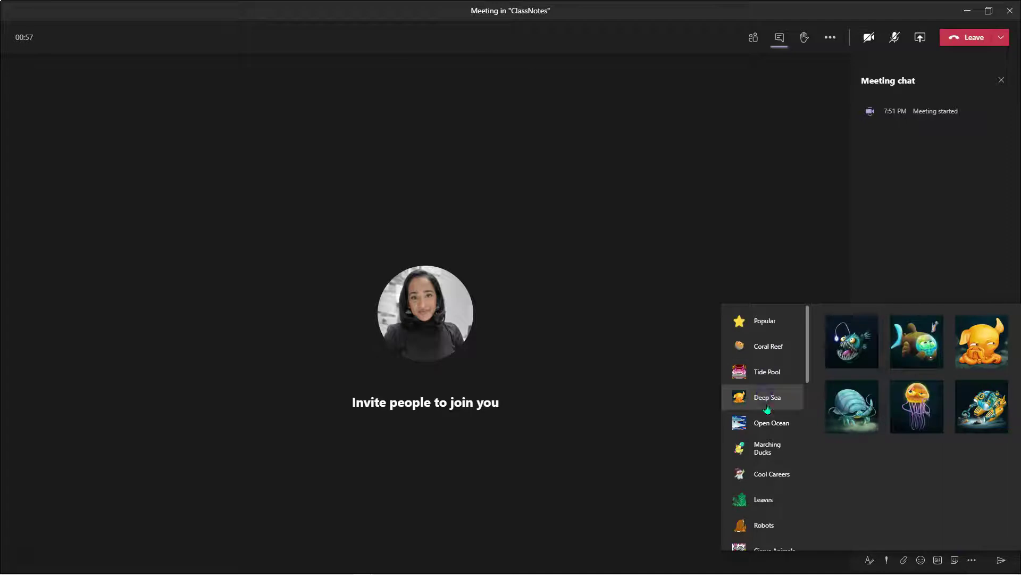
left_click(770, 422)
left_click(768, 451)
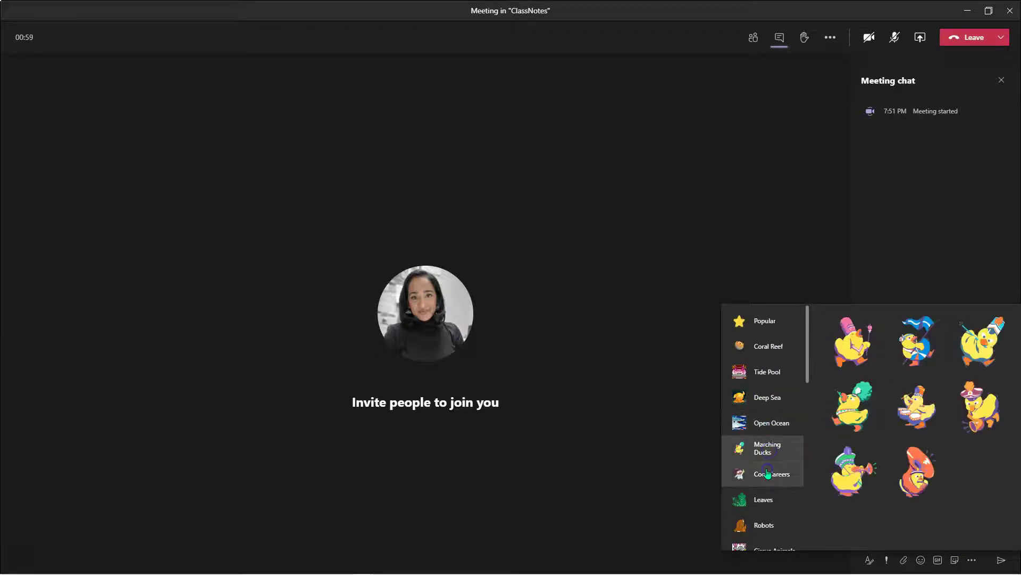
left_click(768, 472)
left_click_drag(807, 352, 812, 488)
left_click(782, 491)
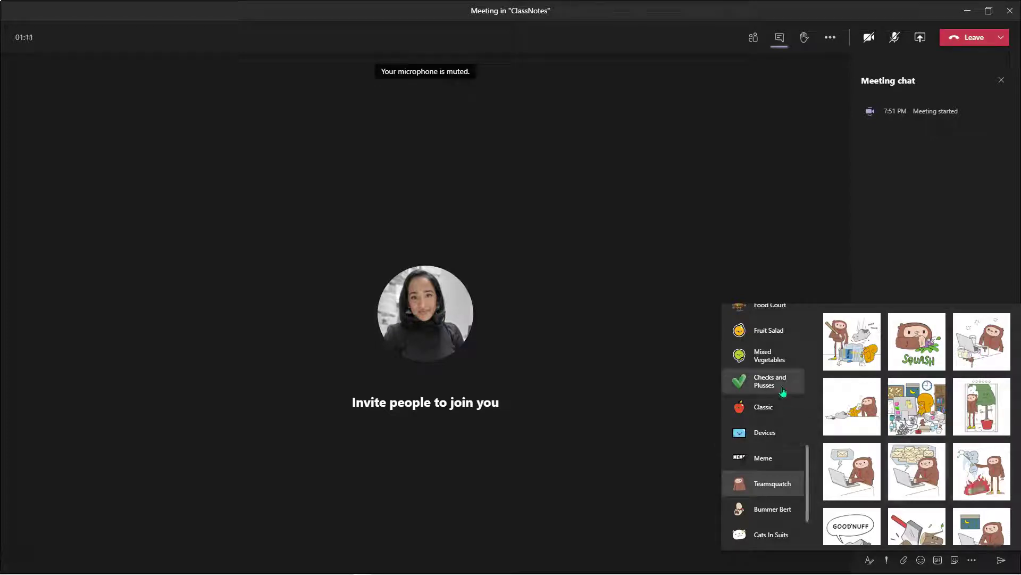
left_click_drag(808, 472, 807, 507)
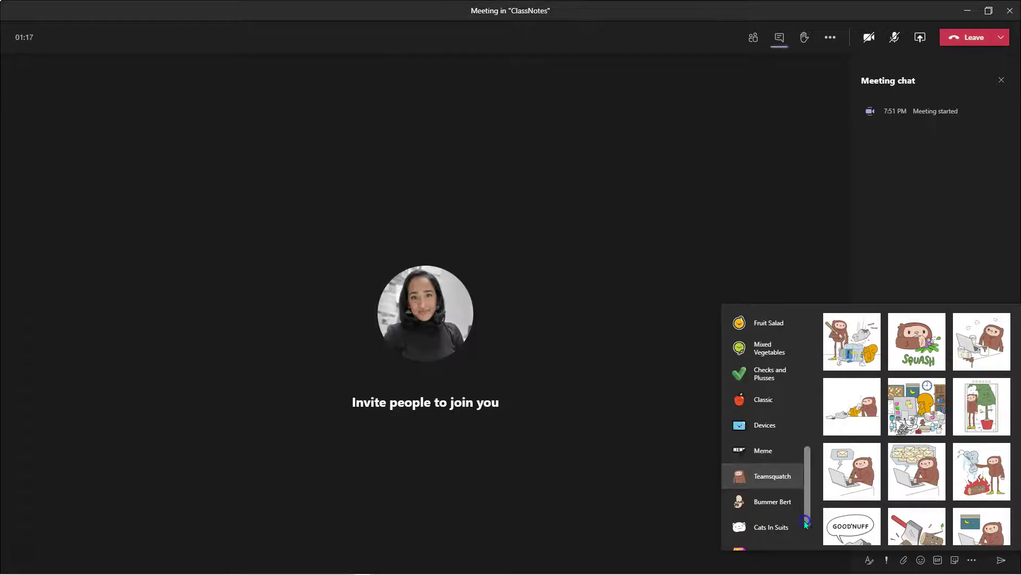
scroll(788, 495, "down", 3)
left_click(780, 483)
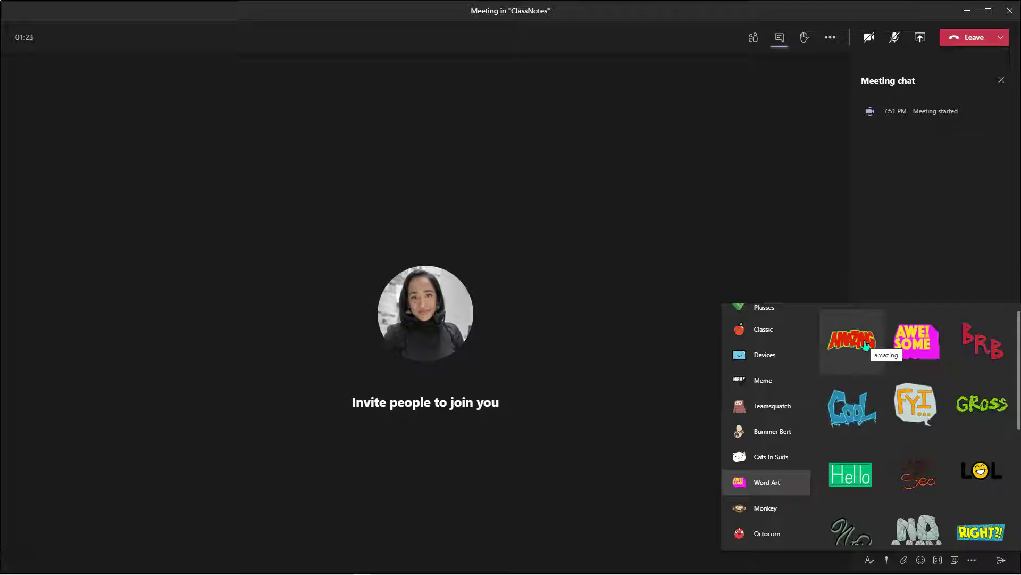
left_click(865, 346)
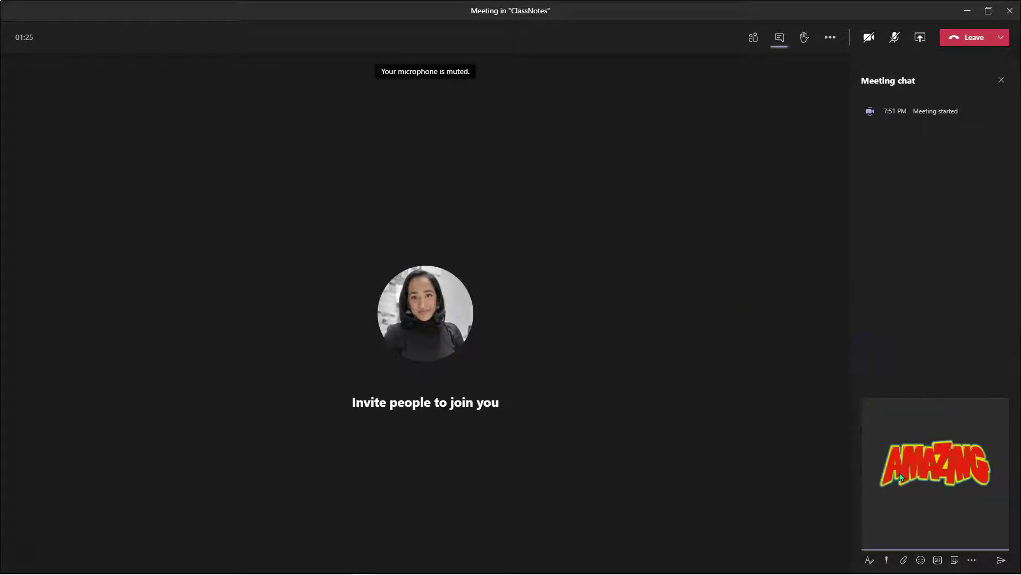
type("@bha")
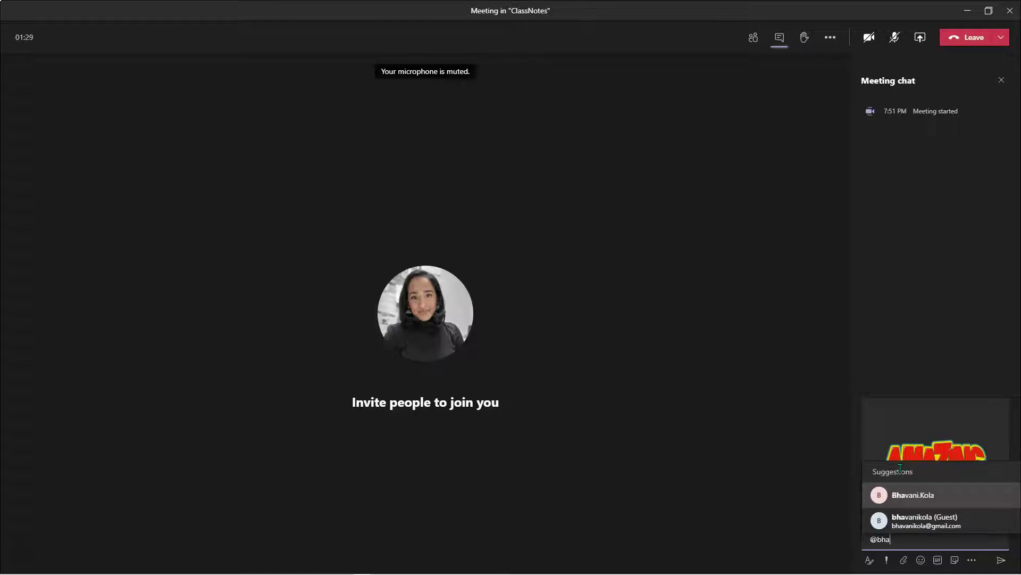
left_click(928, 520)
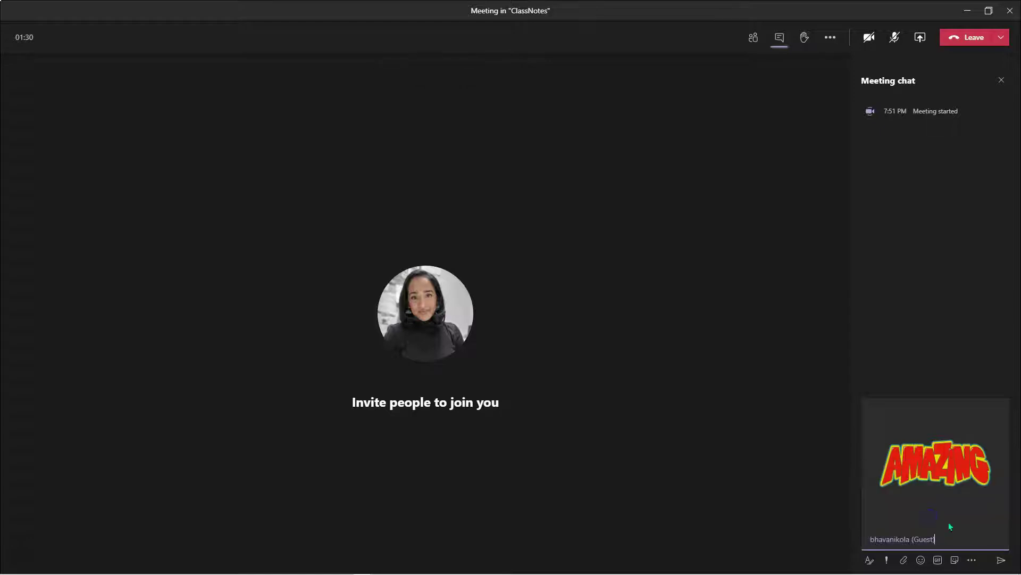
left_click(1006, 563)
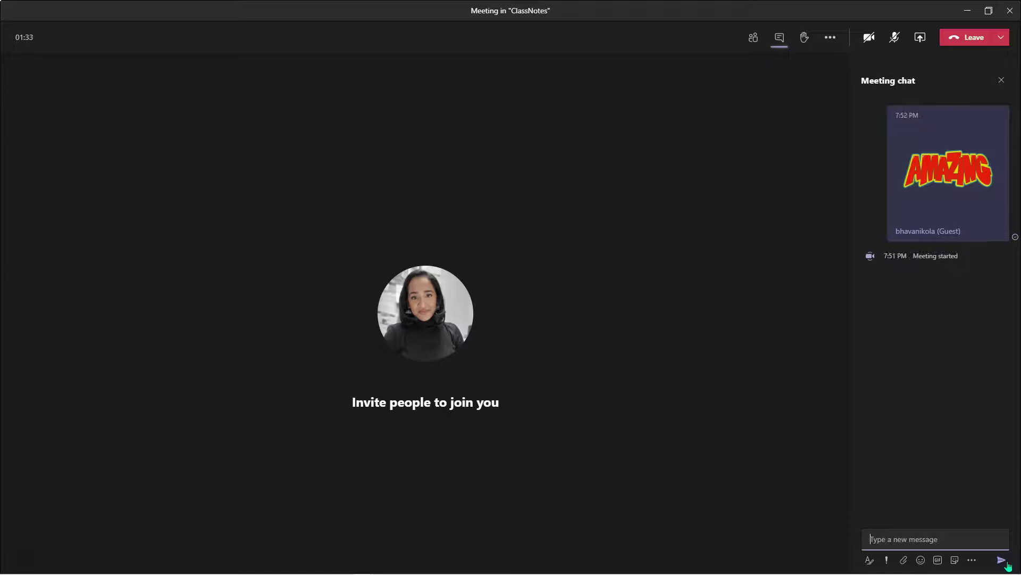
- Open the Meme sticker category and start a meme from the baby fist-pump image
left_click(955, 560)
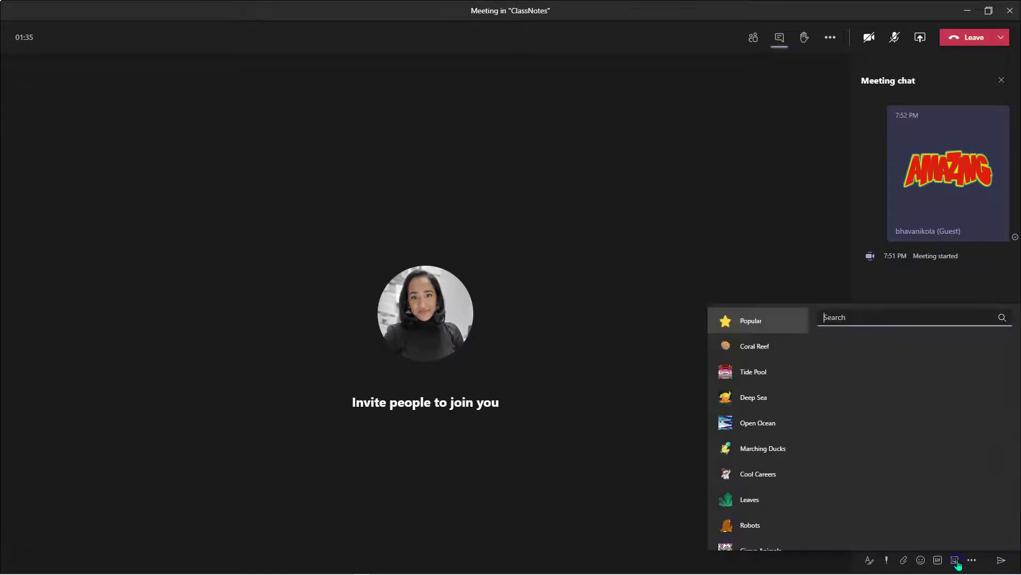
scroll(766, 423, "down", 3)
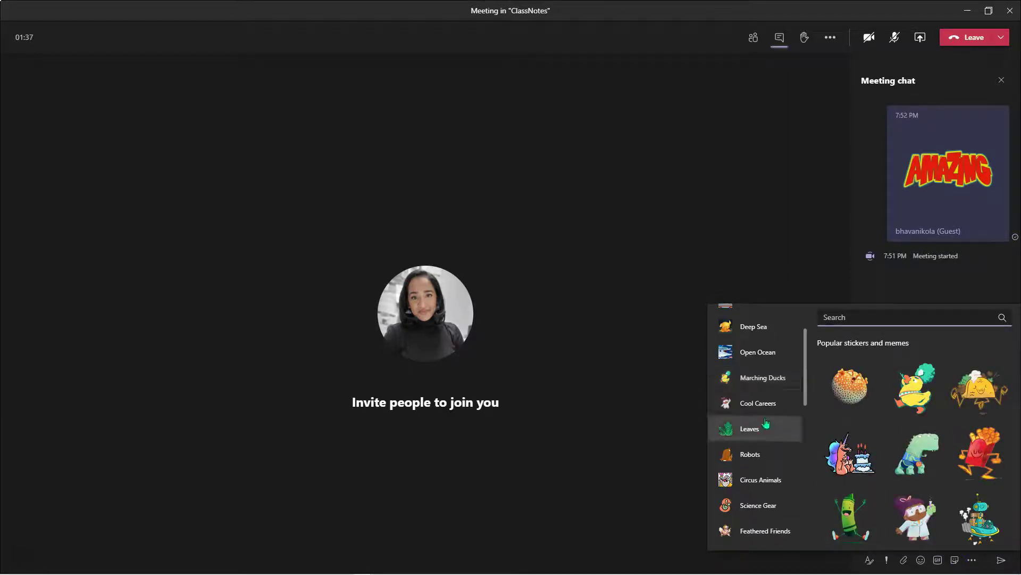
scroll(766, 423, "down", 3)
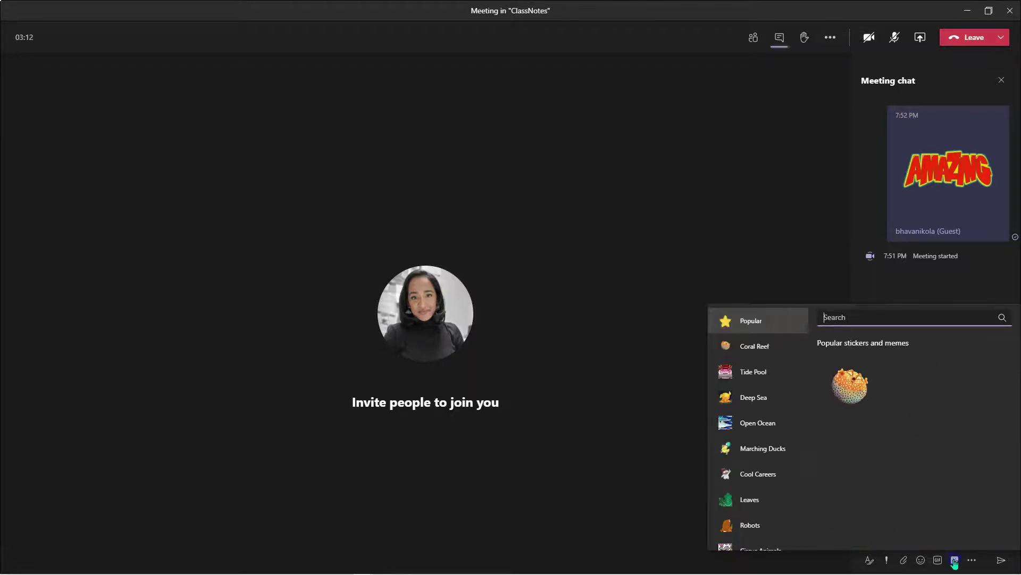
scroll(745, 430, "down", 10)
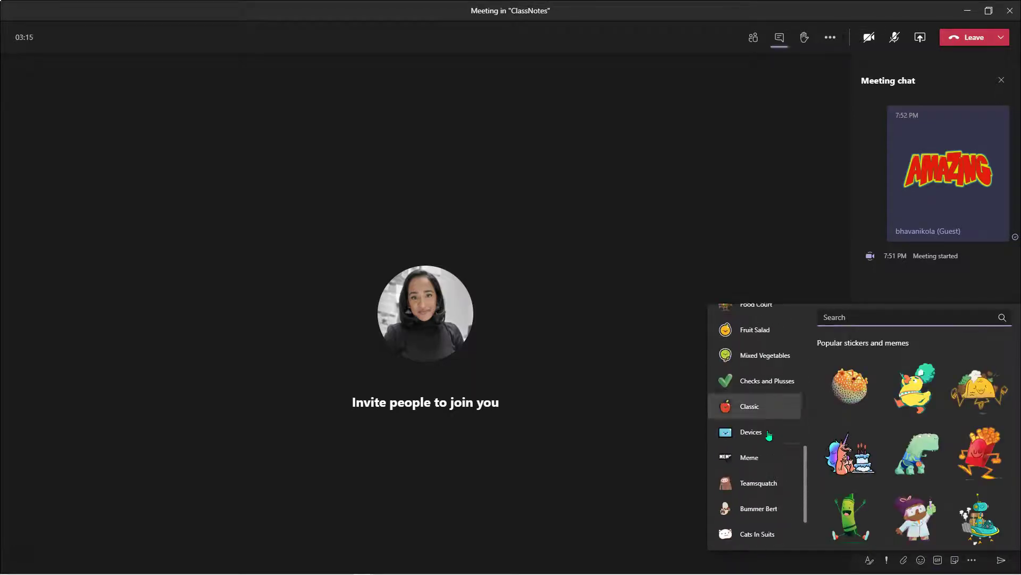
scroll(768, 435, "down", 2)
left_click(761, 390)
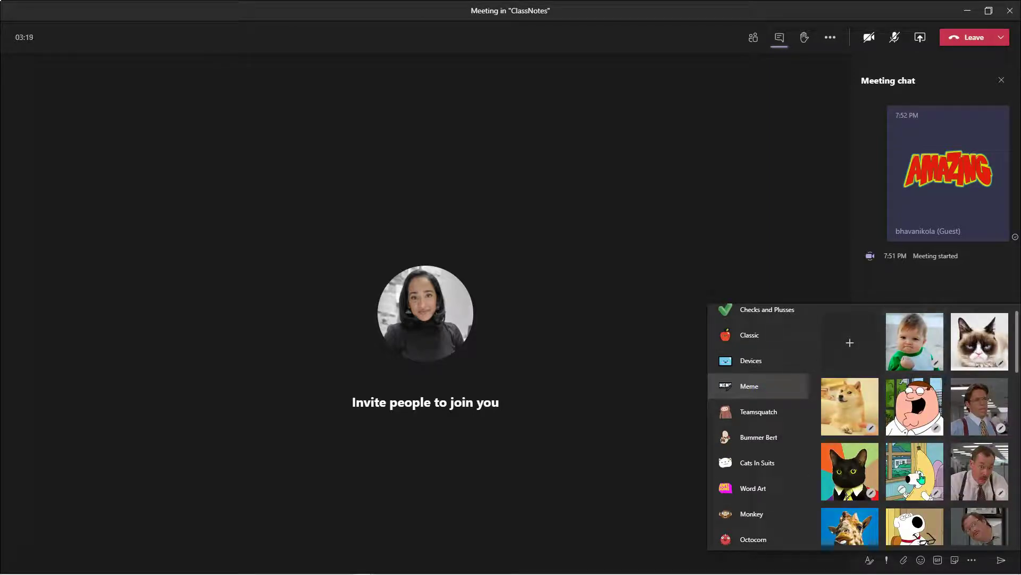
left_click(916, 343)
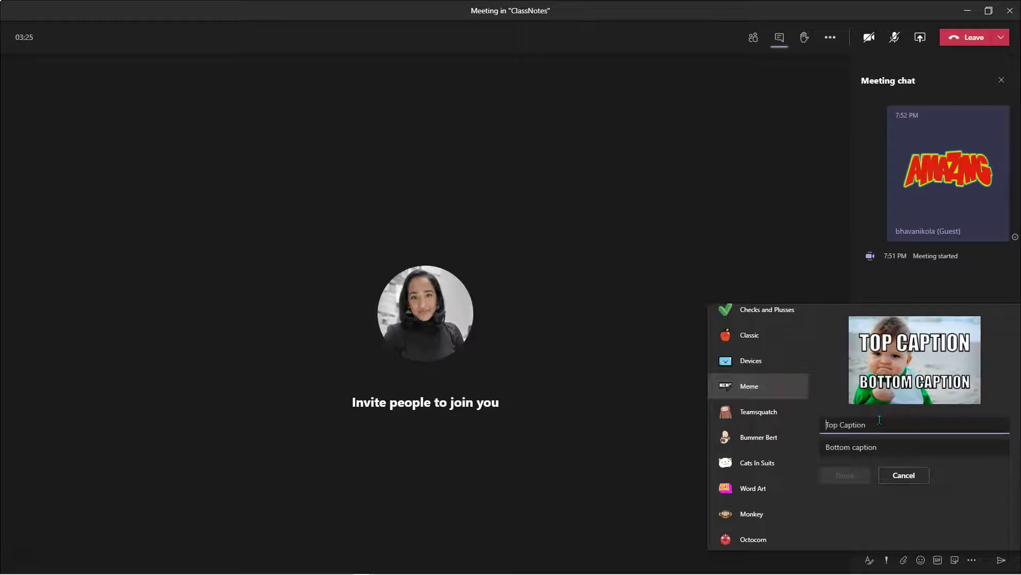
- Caption the meme 'You go this' on top and the student's name below, then send it
type("You go this")
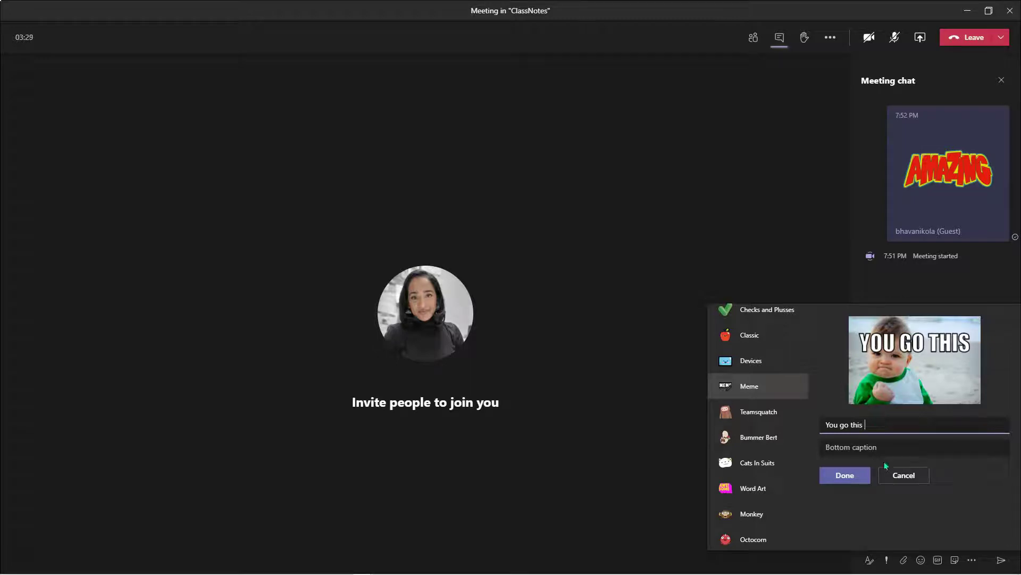
left_click(894, 449)
type("Rose")
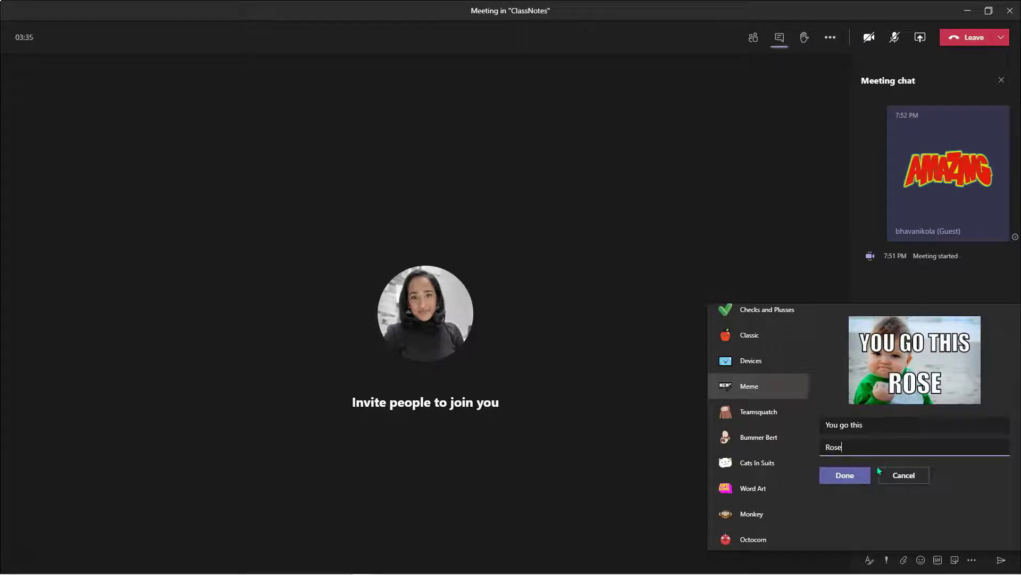
left_click(864, 475)
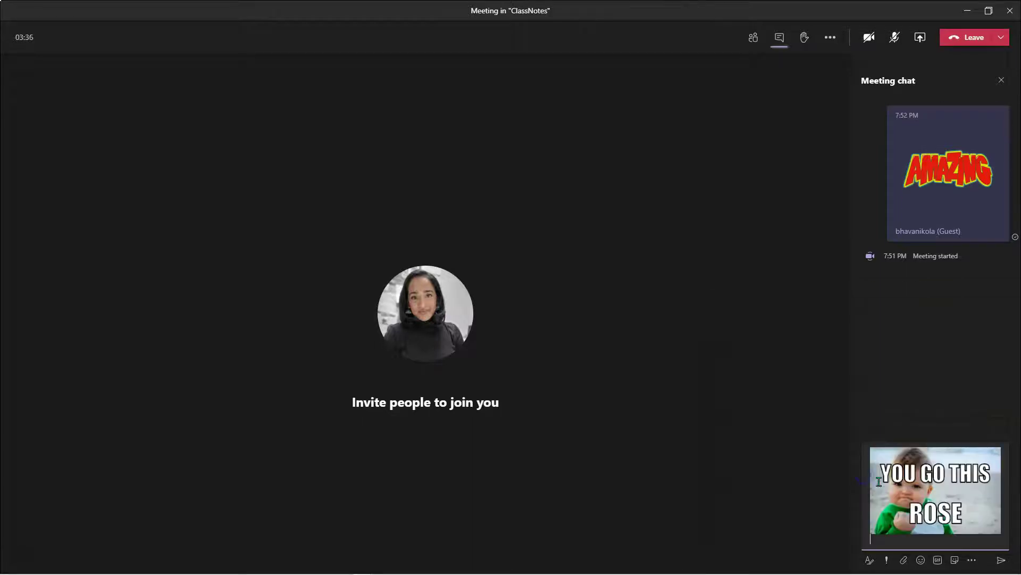
left_click(1001, 560)
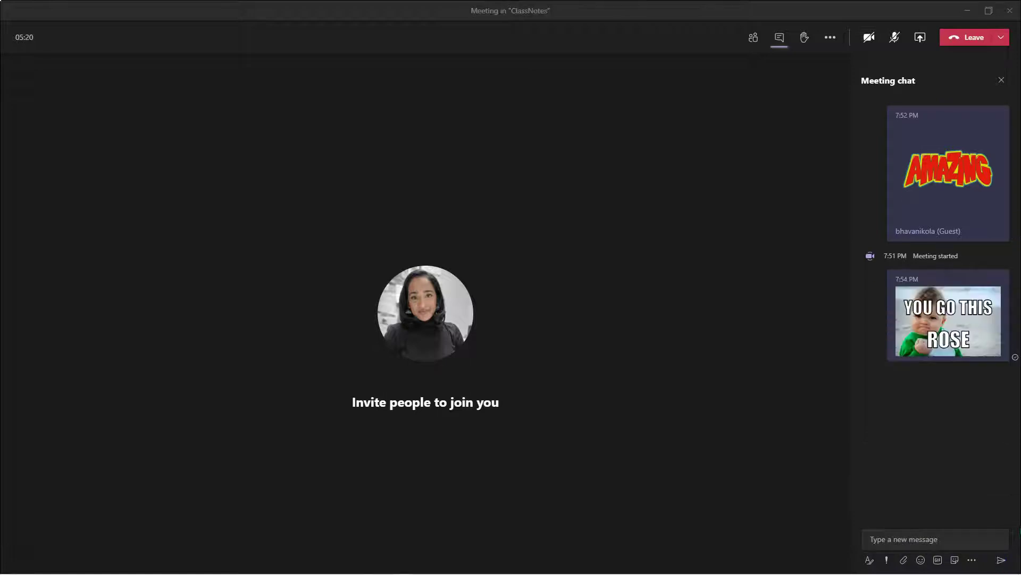
- Browse stickers and message add-ons without choosing any, then snap the meeting window right
left_click(955, 560)
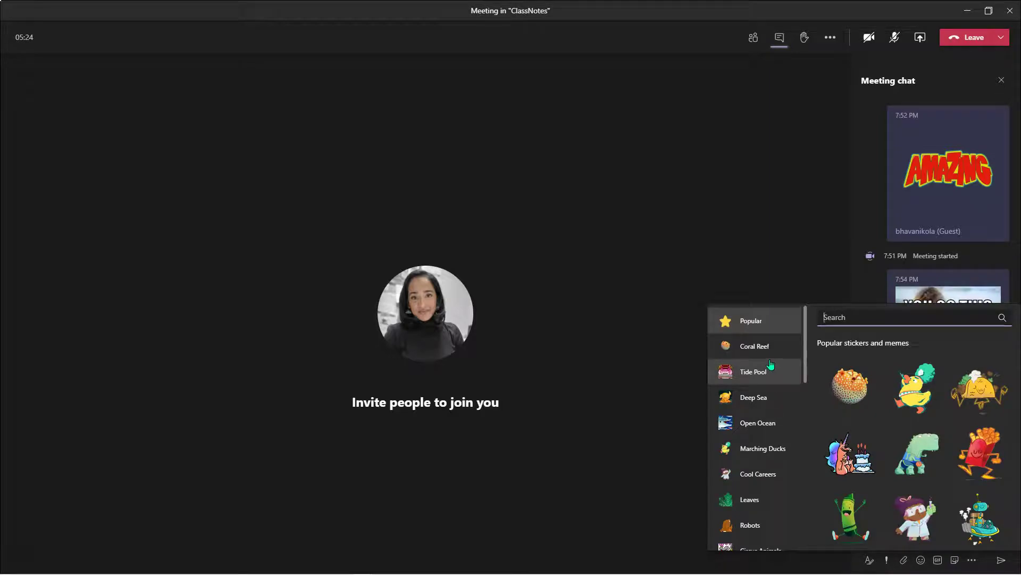
scroll(775, 400, "down", 3)
scroll(776, 399, "down", 6)
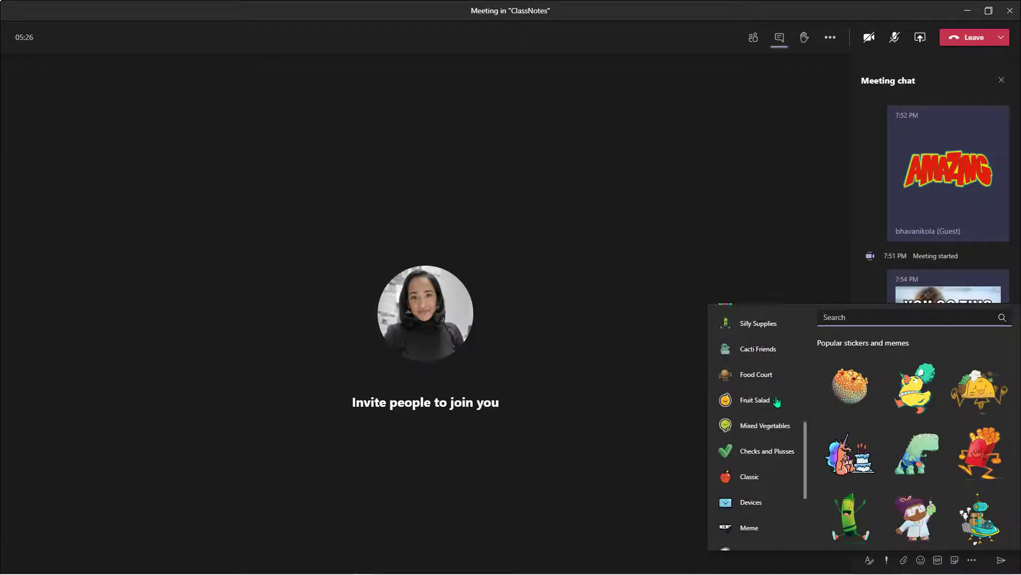
scroll(777, 402, "down", 3)
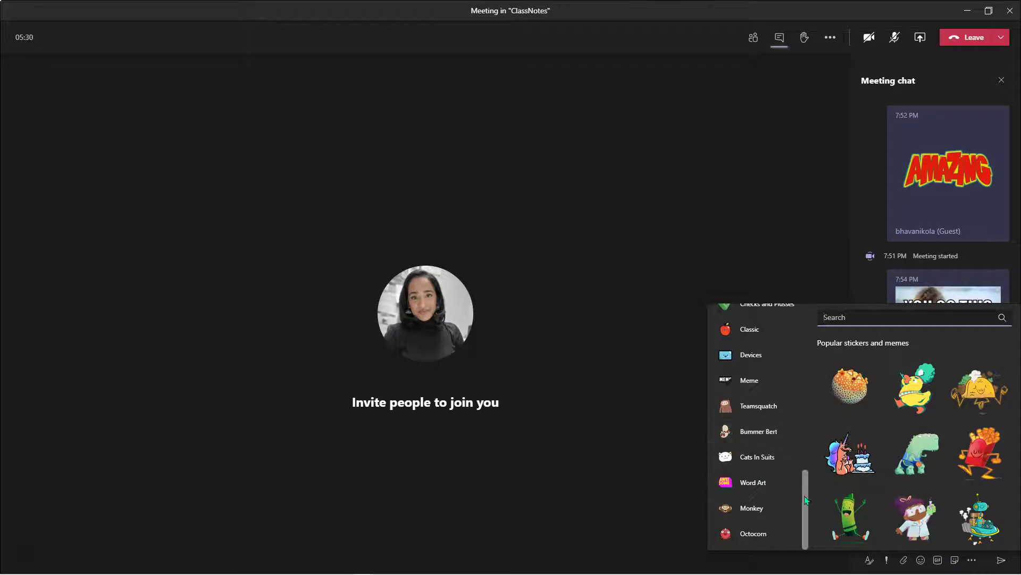
scroll(804, 452, "up", 2)
scroll(805, 400, "down", 2)
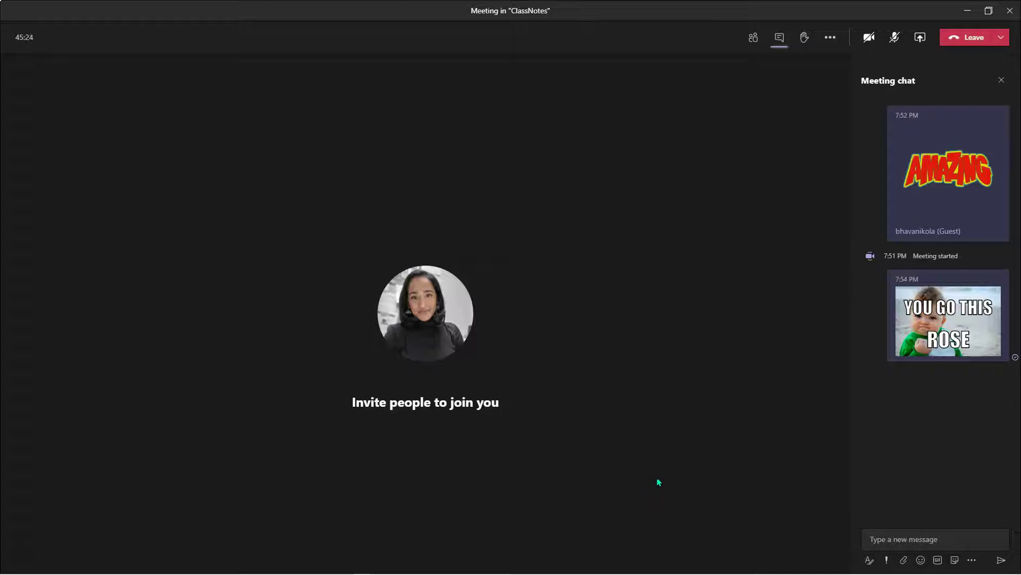
left_click(973, 561)
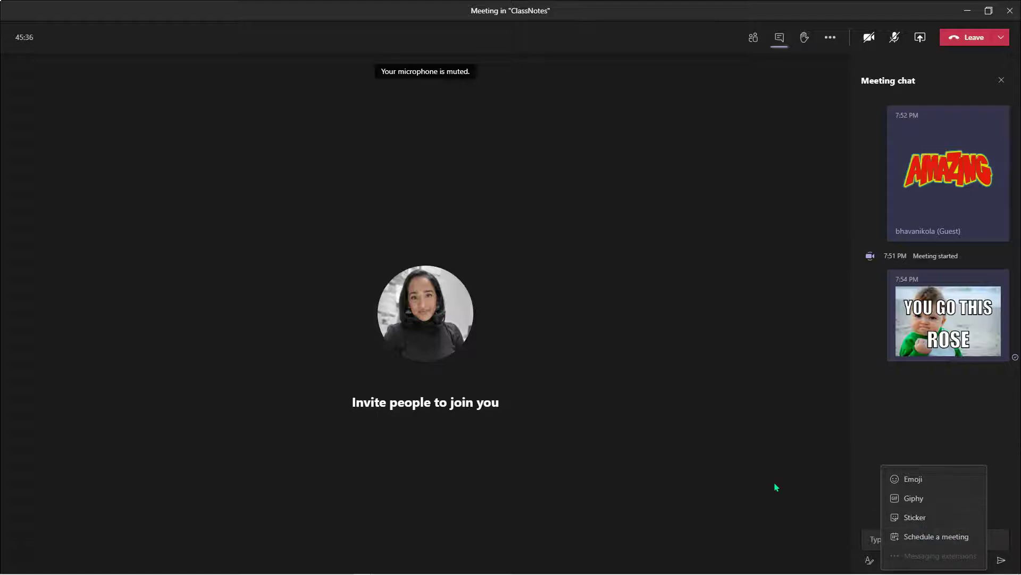
left_click(724, 372)
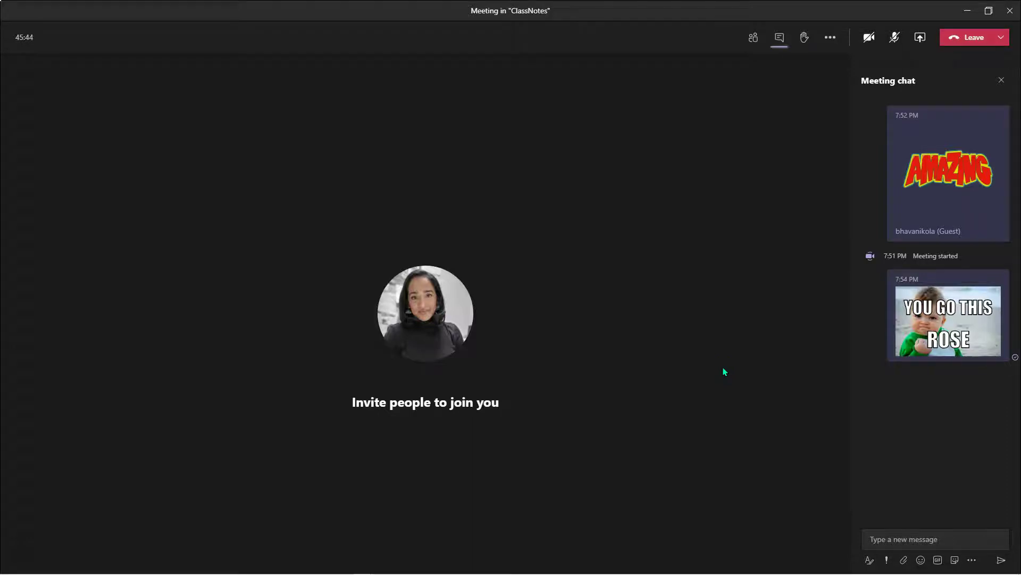
key("super+Right")
- Snap the main Teams window left beside the meeting and reply in the ClassNotes meeting thread
mouse_move(338, 566)
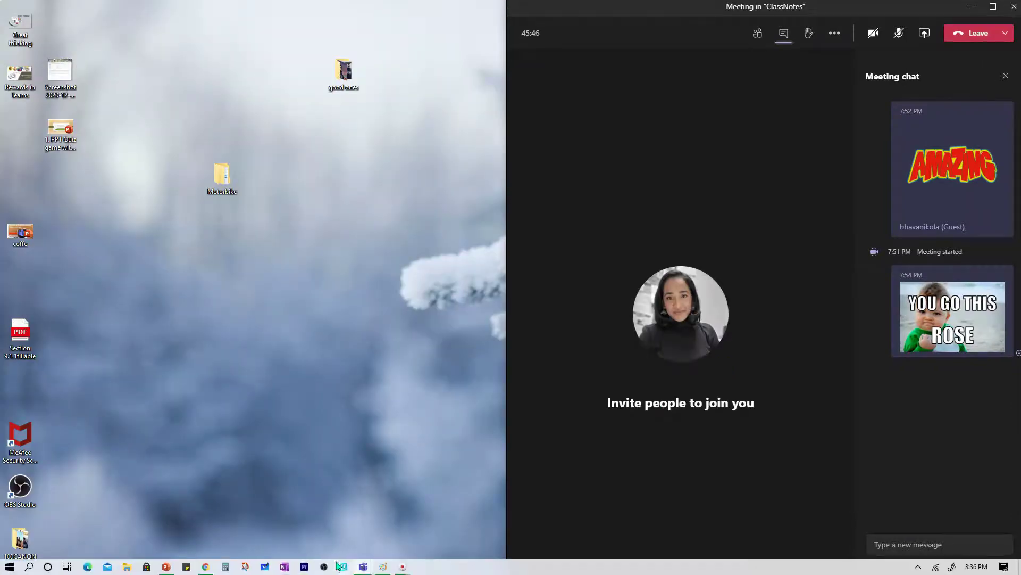
mouse_move(371, 569)
left_click(352, 538)
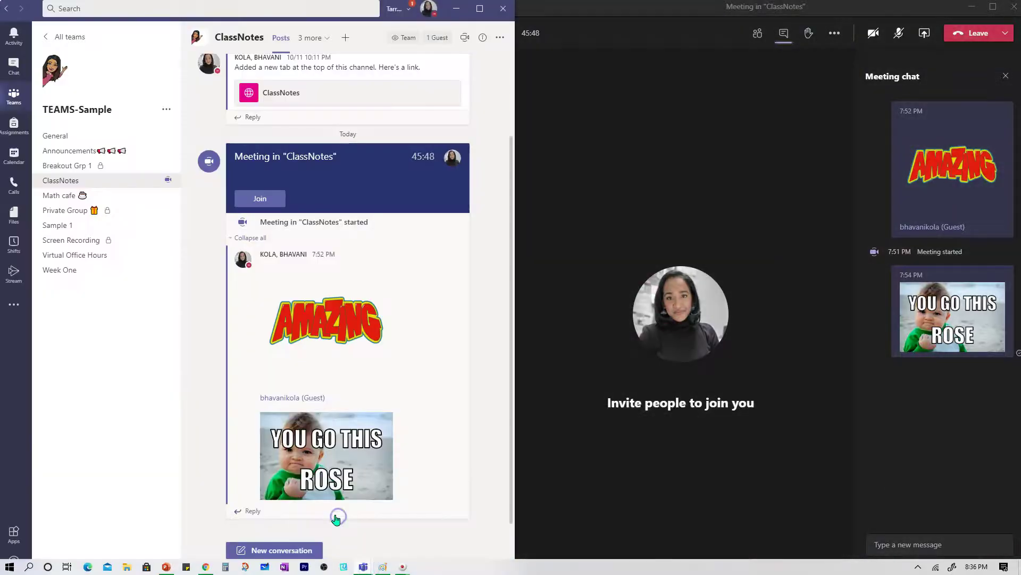
key("super+Left")
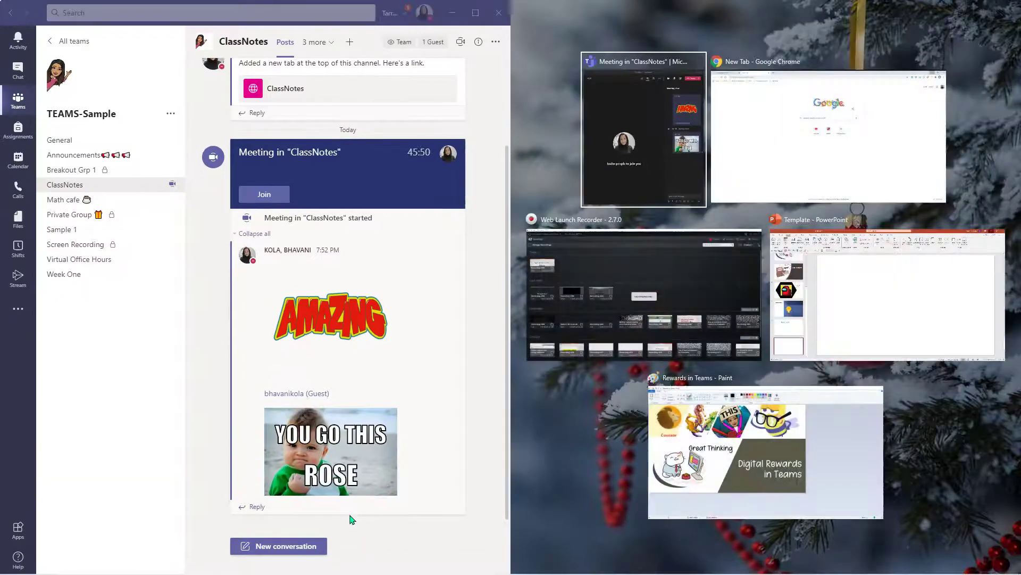
left_click(604, 117)
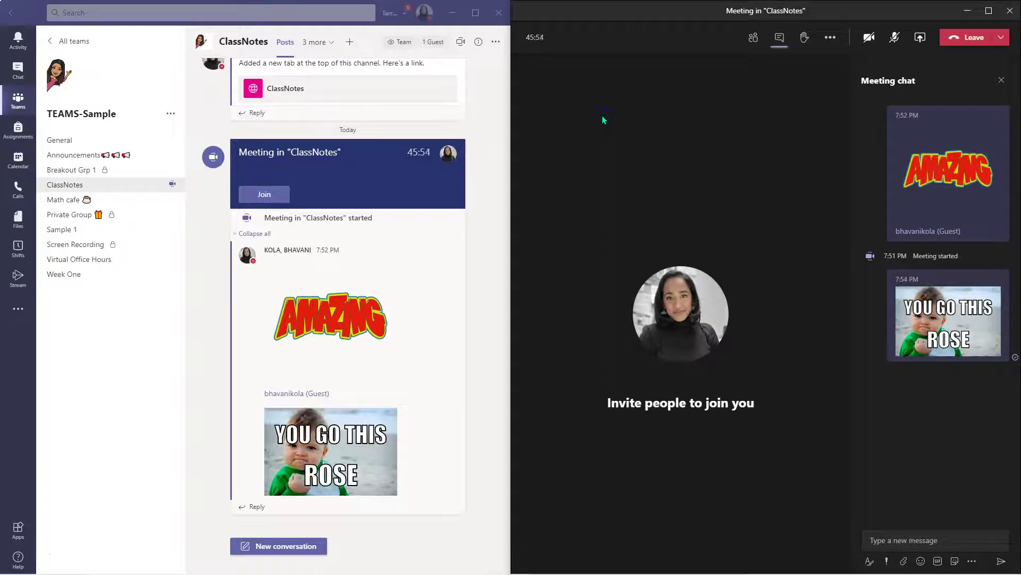
left_click(257, 506)
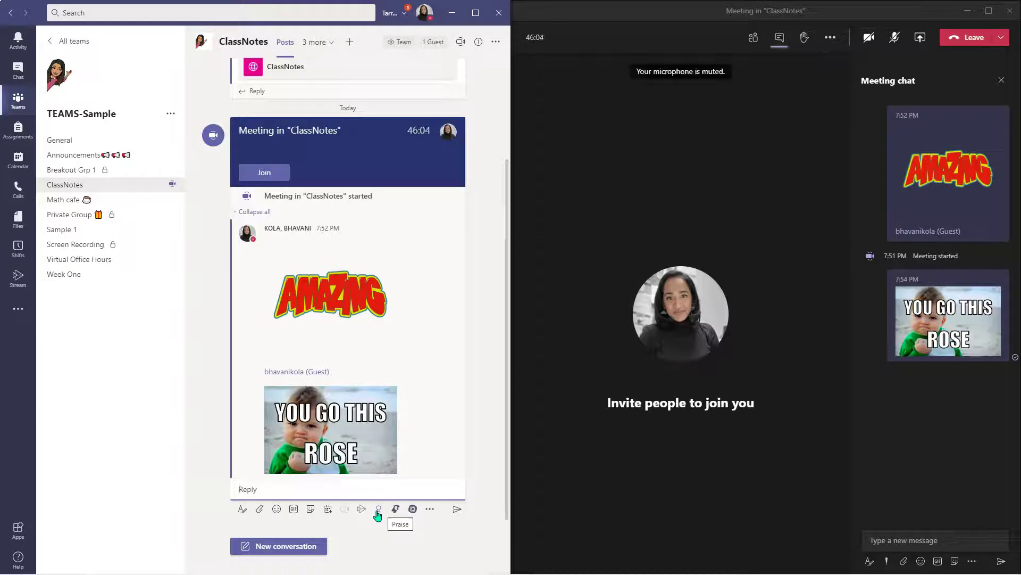
- Send the student a Courage badge from the Praise app with the note 'Good Job'
left_click(429, 508)
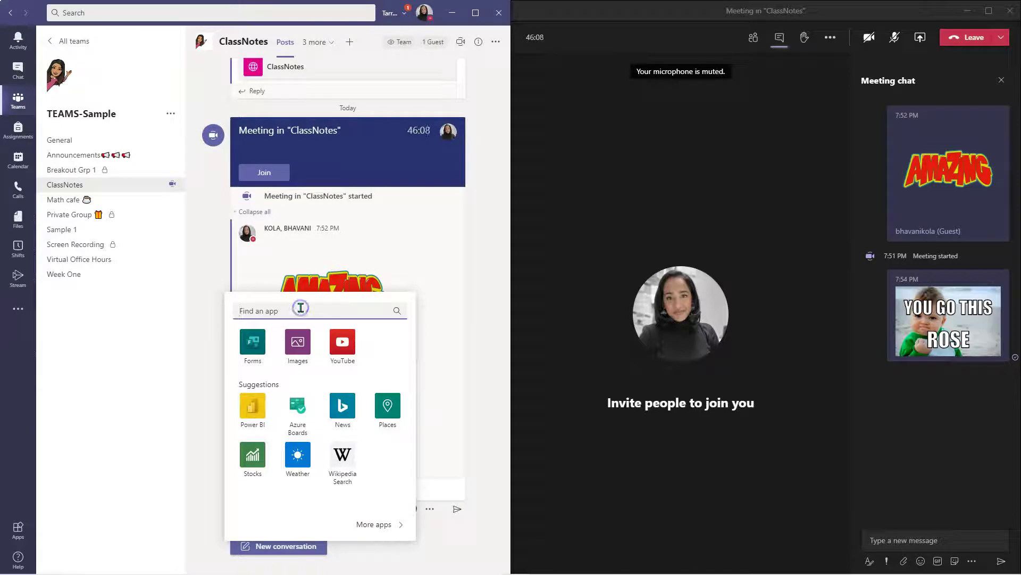
type("praise")
left_click(292, 334)
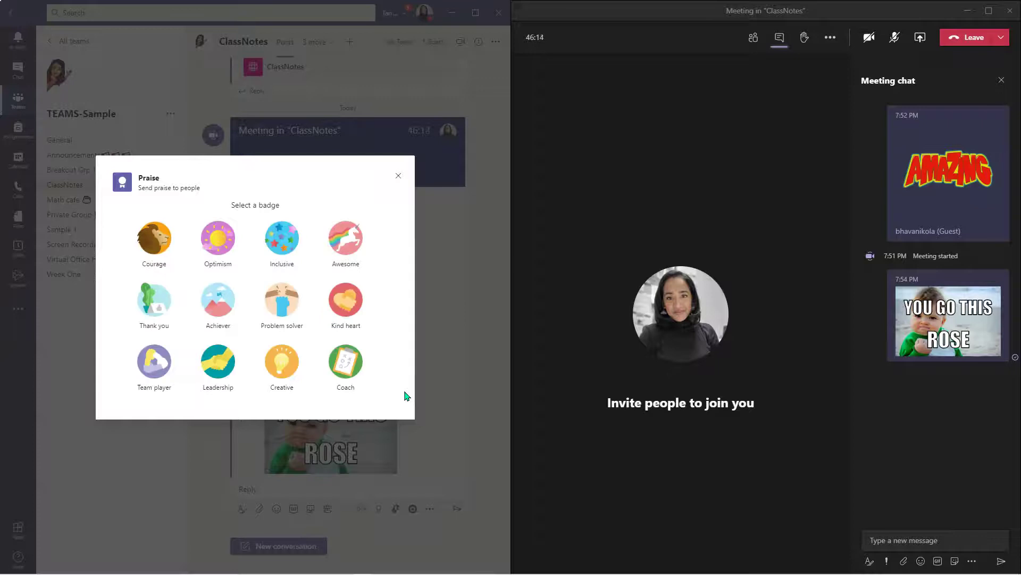
left_click(154, 243)
type("bh")
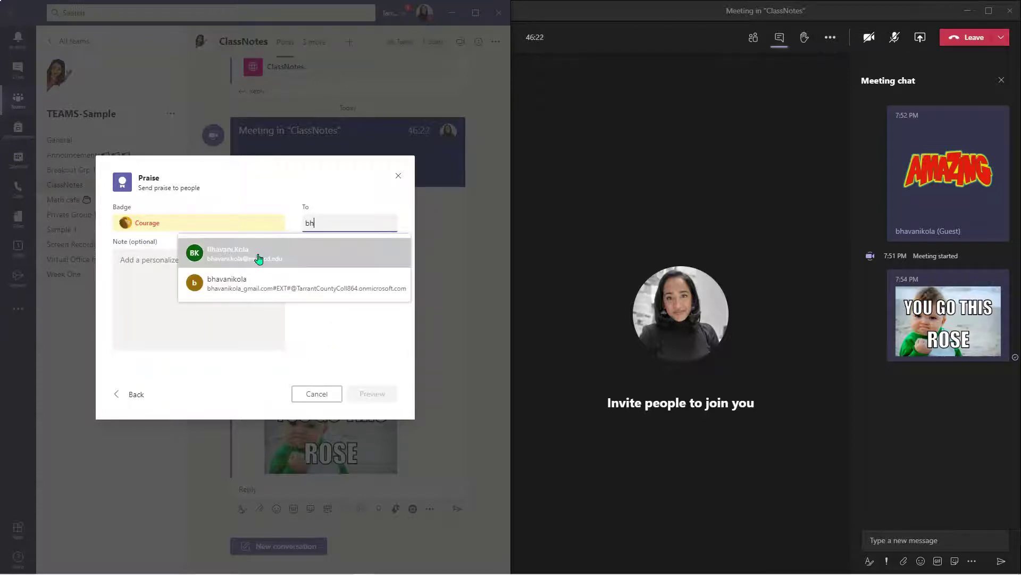
left_click(258, 259)
left_click(238, 266)
type("Good Job")
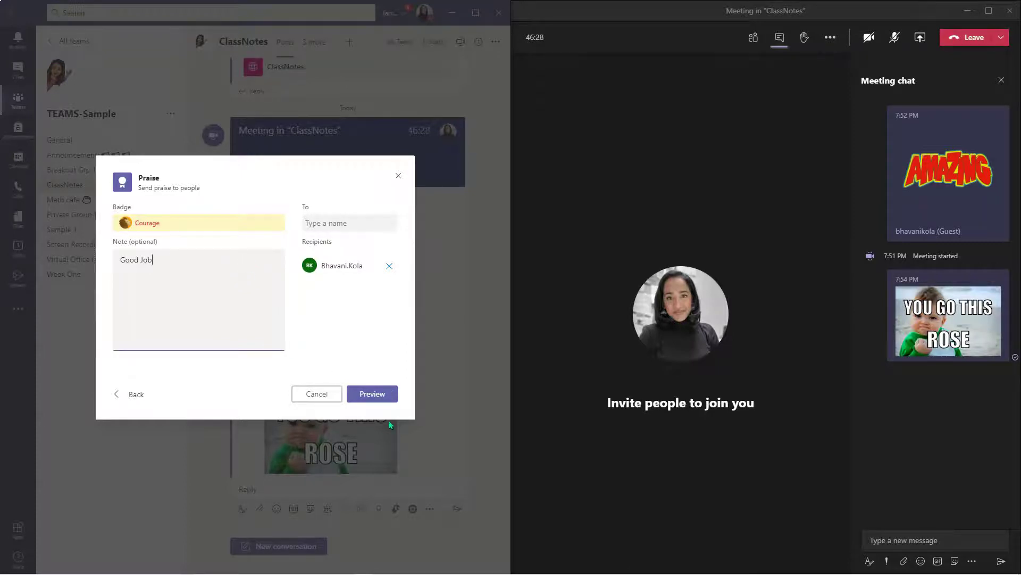
left_click(367, 393)
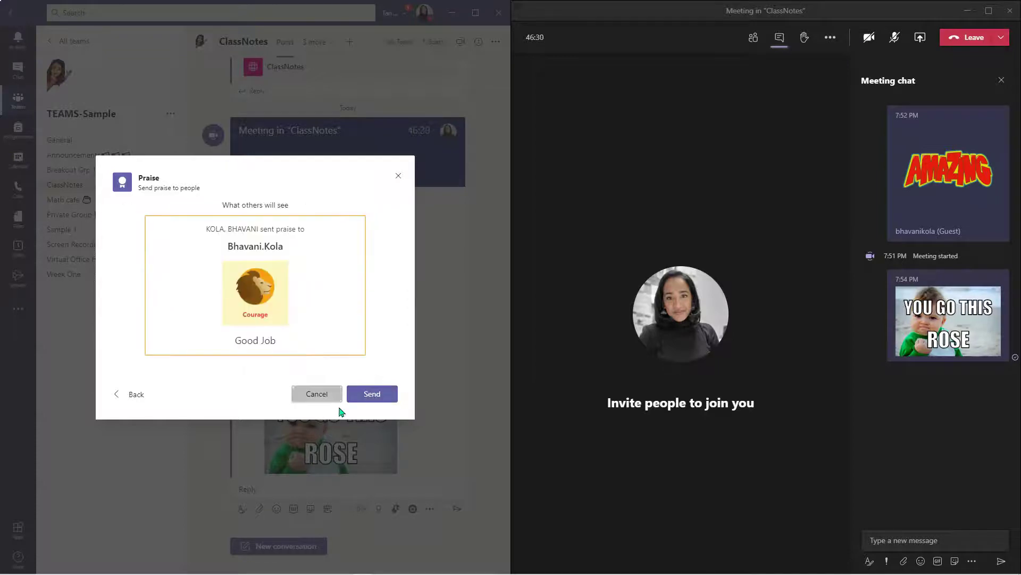
left_click(371, 395)
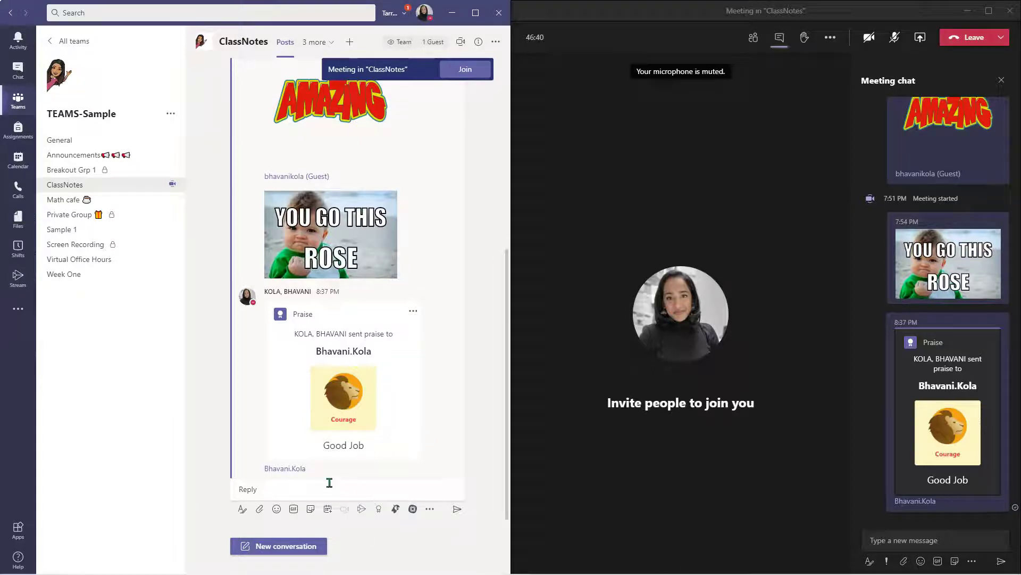
- Send the same student an Awesome praise badge noting 'Good Job'
left_click(378, 511)
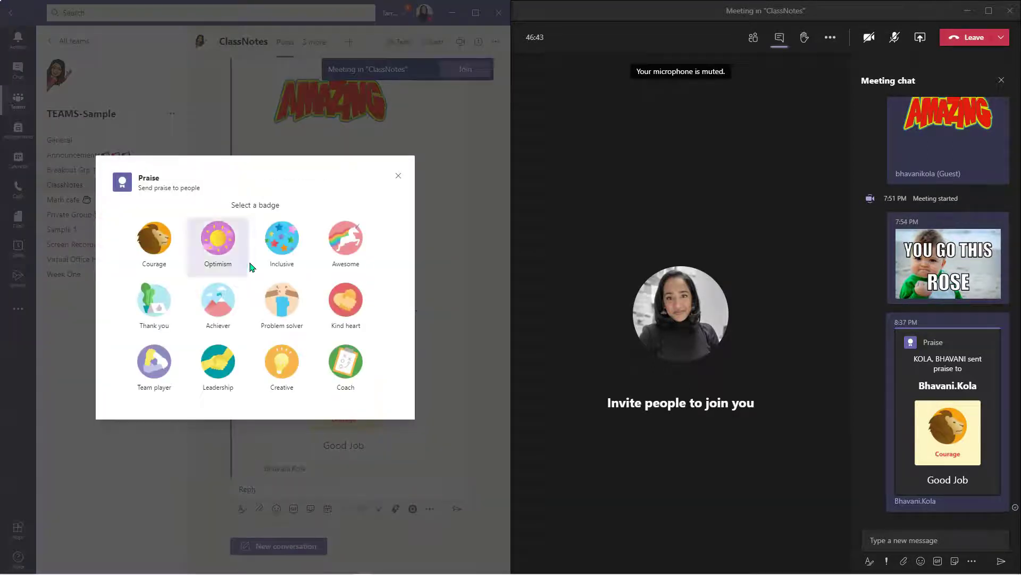
left_click(344, 246)
type("b")
left_click(287, 249)
left_click(228, 264)
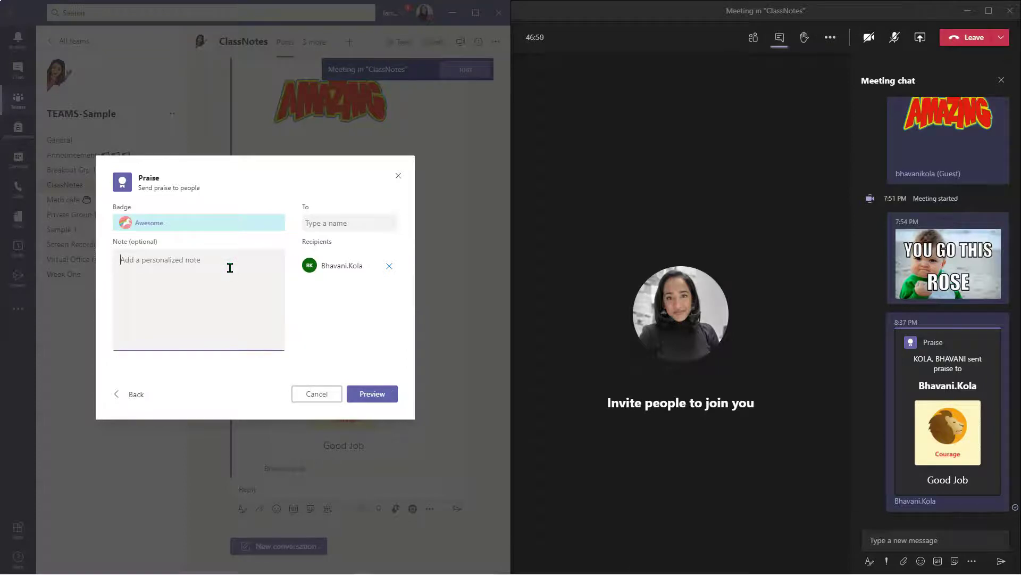
type("G")
left_click(367, 396)
left_click(367, 394)
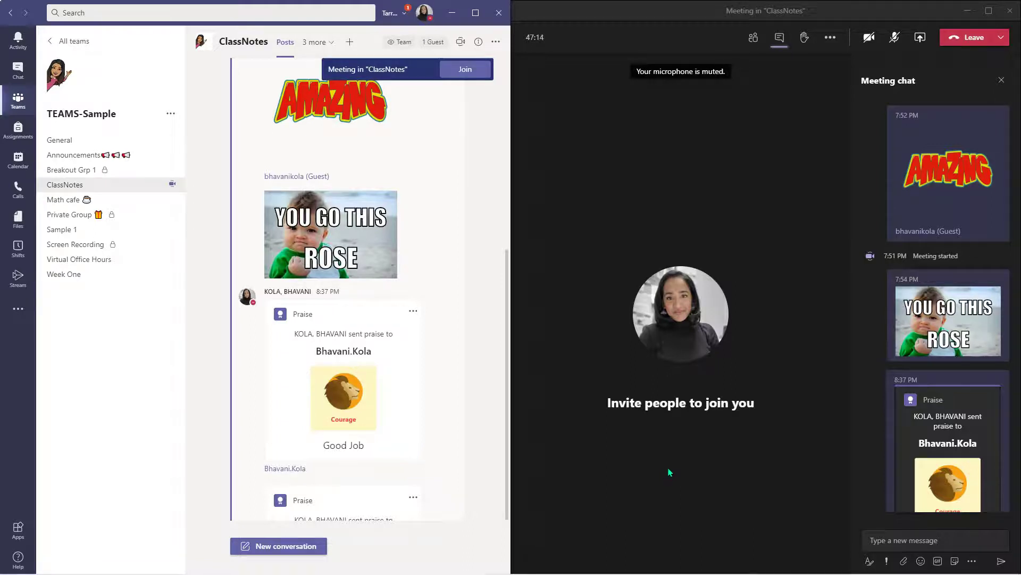
- Retype the Great teamwork slide's names line with two other students, then snap PowerPoint left
key("alt+Tab")
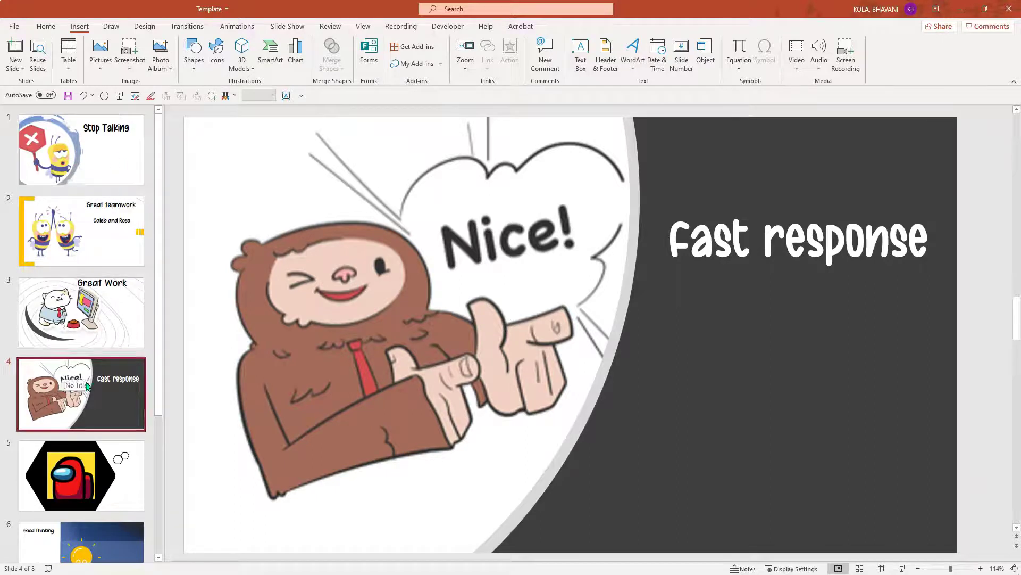
left_click(134, 154)
left_click(109, 245)
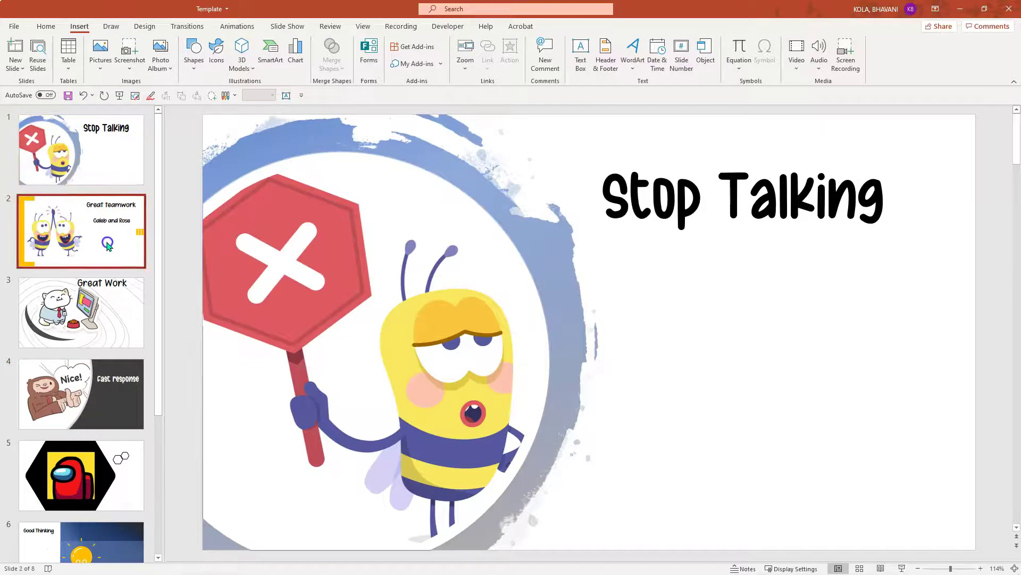
left_click(725, 259)
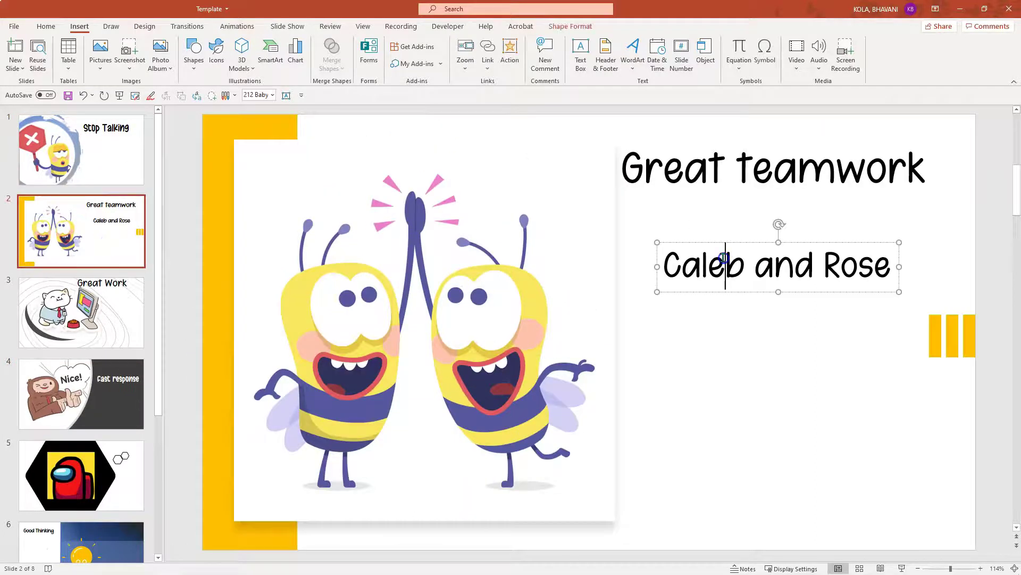
left_click(666, 261)
left_click_drag(714, 254, 875, 258)
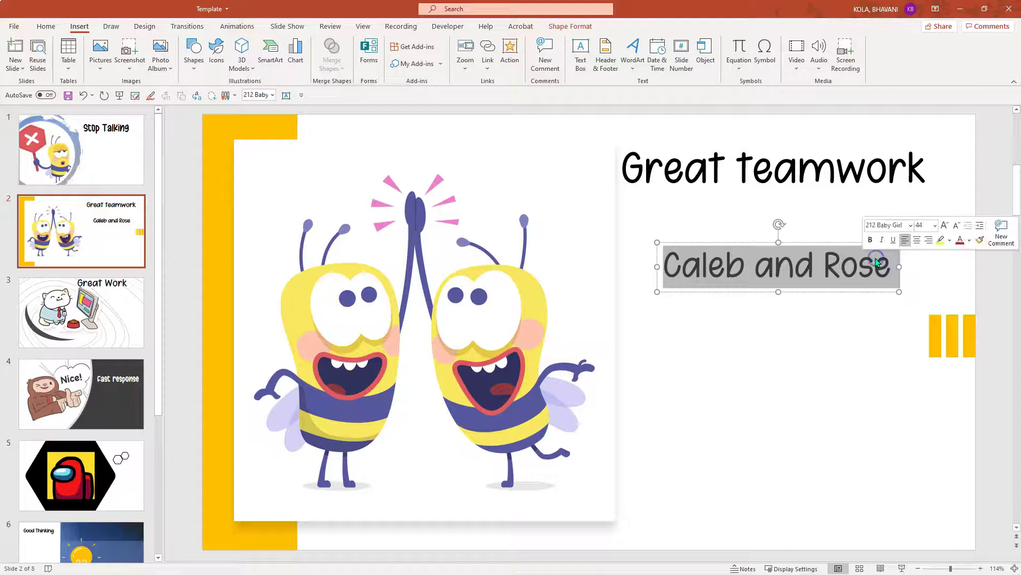
type("Bob")
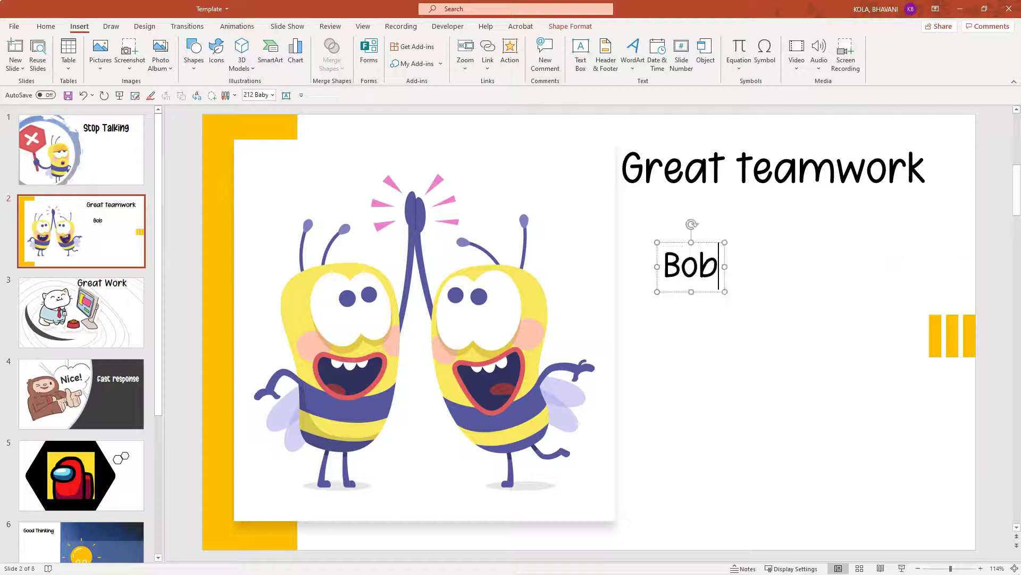
type(" and emily")
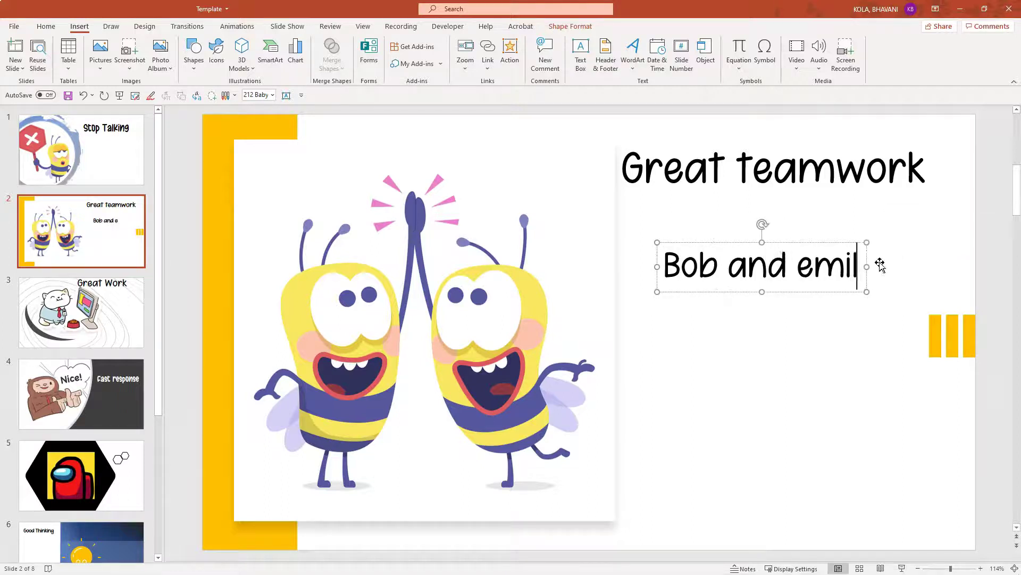
key("BackSpace")
key("BackSpace")
key("BackSpace")
key("BackSpace")
key("BackSpace")
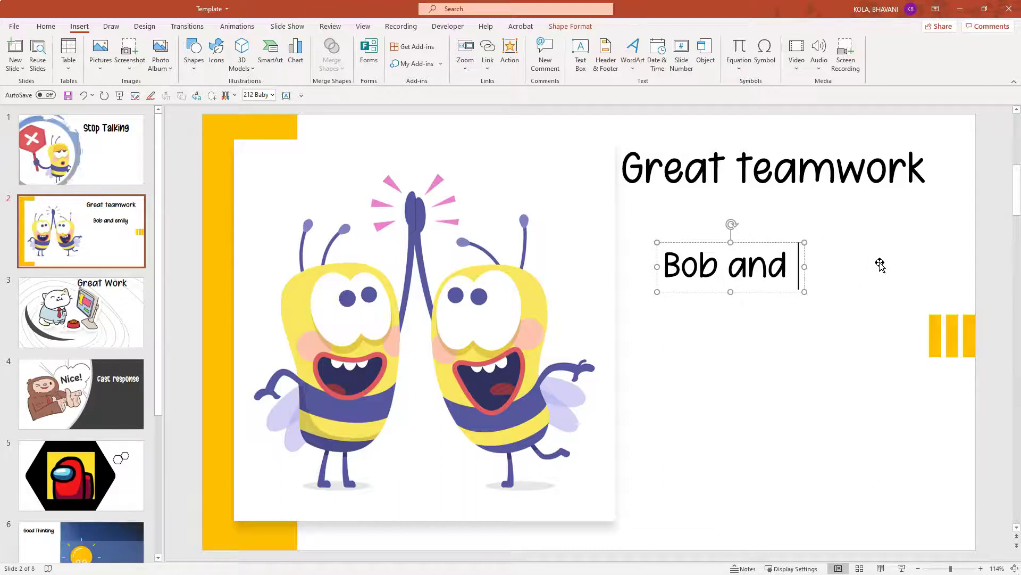
type("Emily")
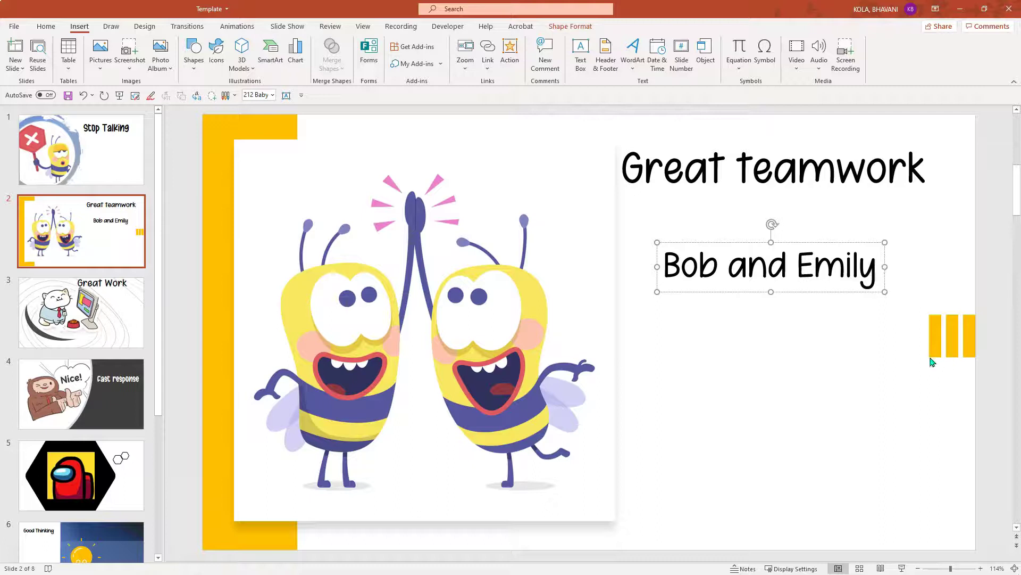
left_click(822, 375)
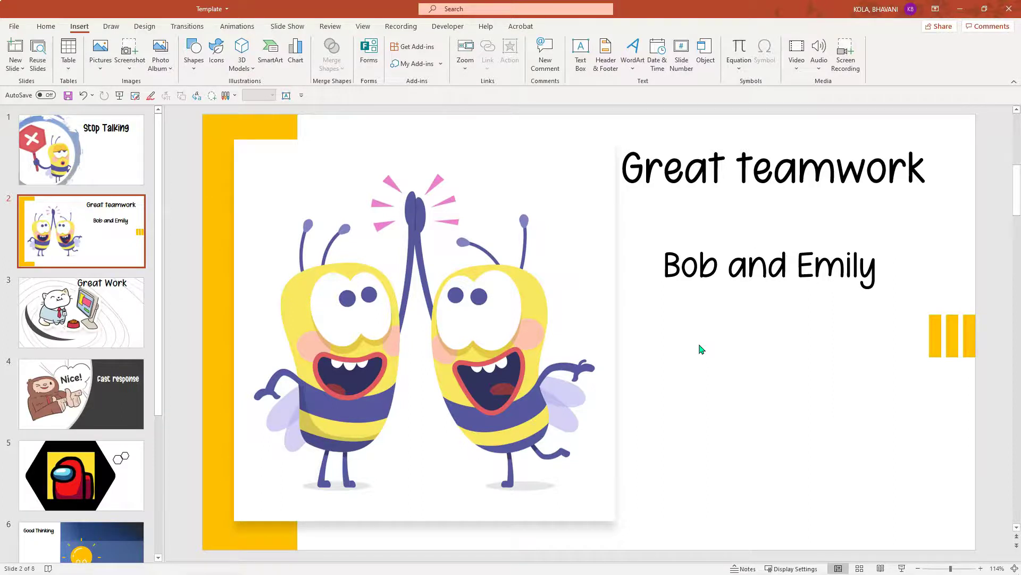
key("super+Left")
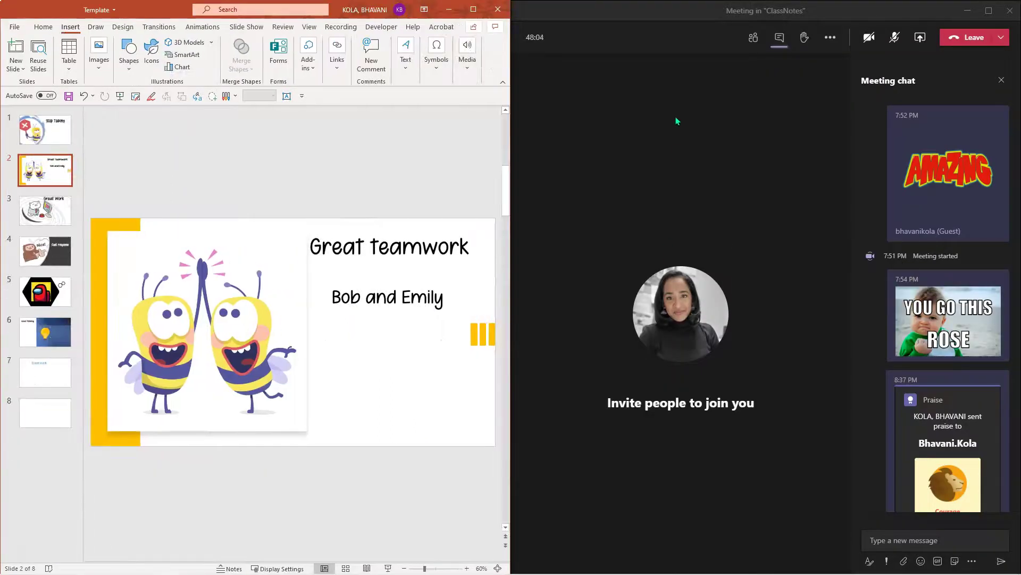
- Paste the Great teamwork slide into the meeting chat as a picture and send it
left_click(386, 401)
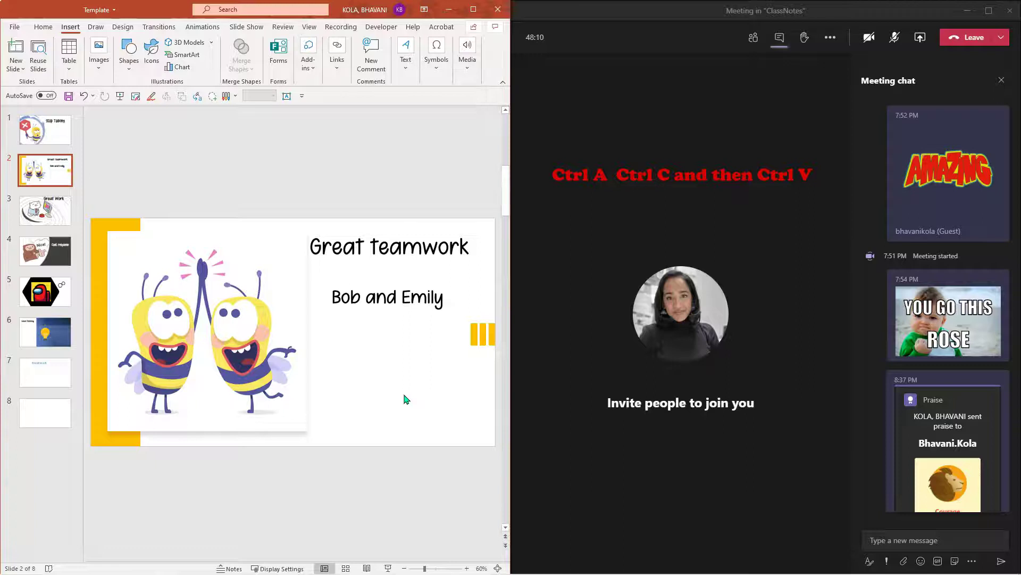
key("ctrl+a")
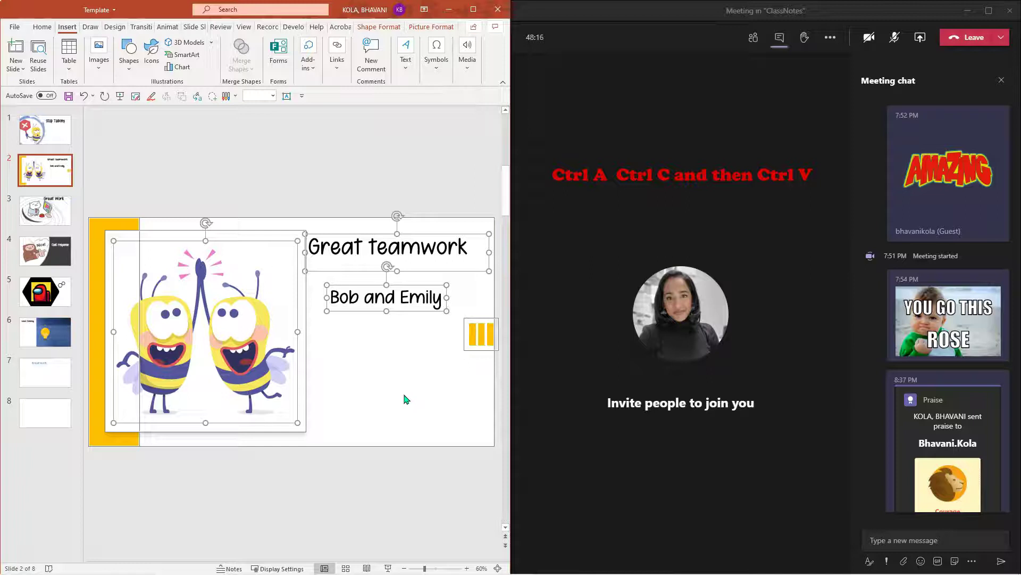
left_click(896, 539)
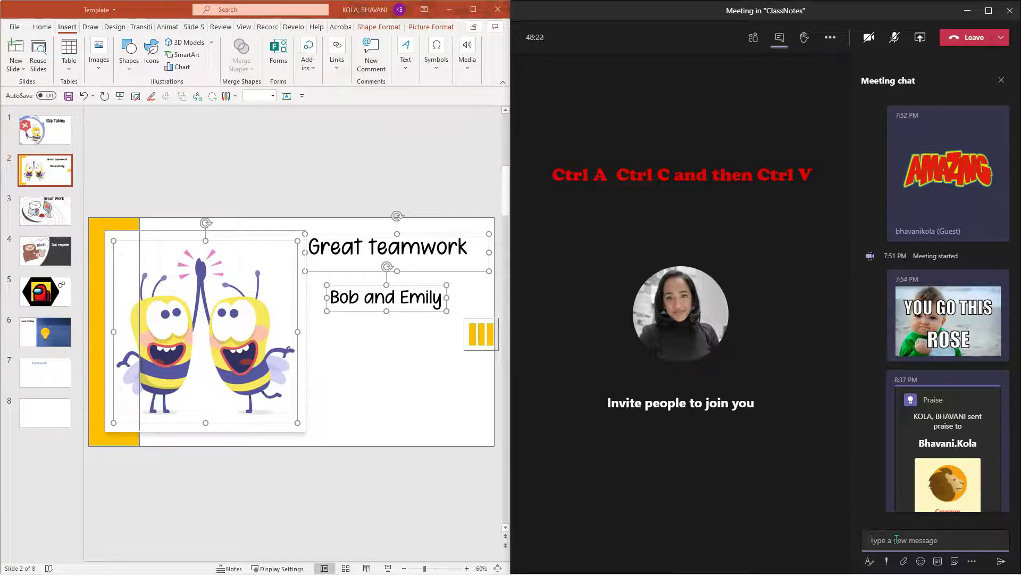
key("ctrl+v")
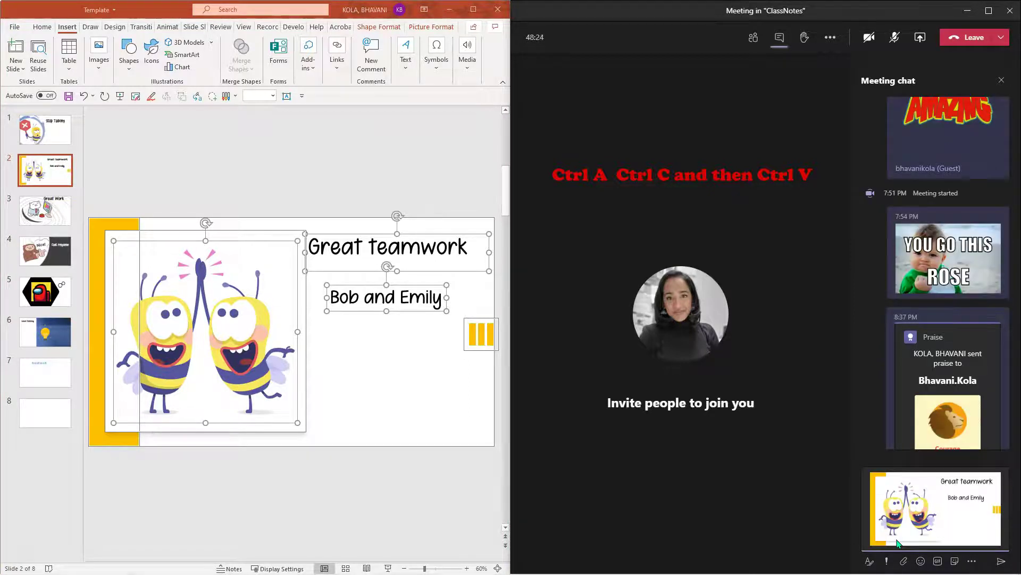
key("Return")
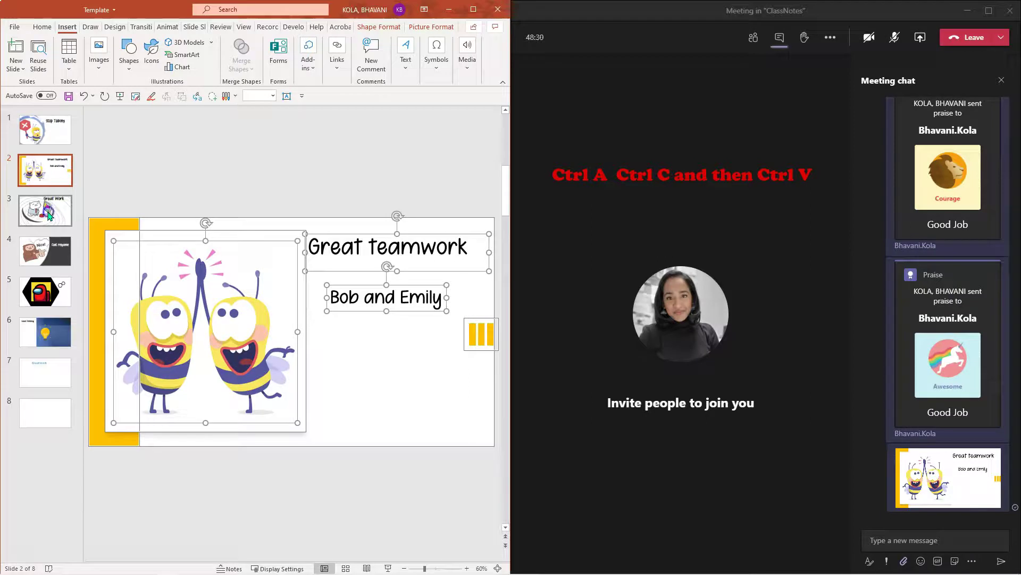
left_click(48, 214)
- Add the student's name beside the monitor on Great Work, enlarged in Admiration Pains font
left_click(343, 241)
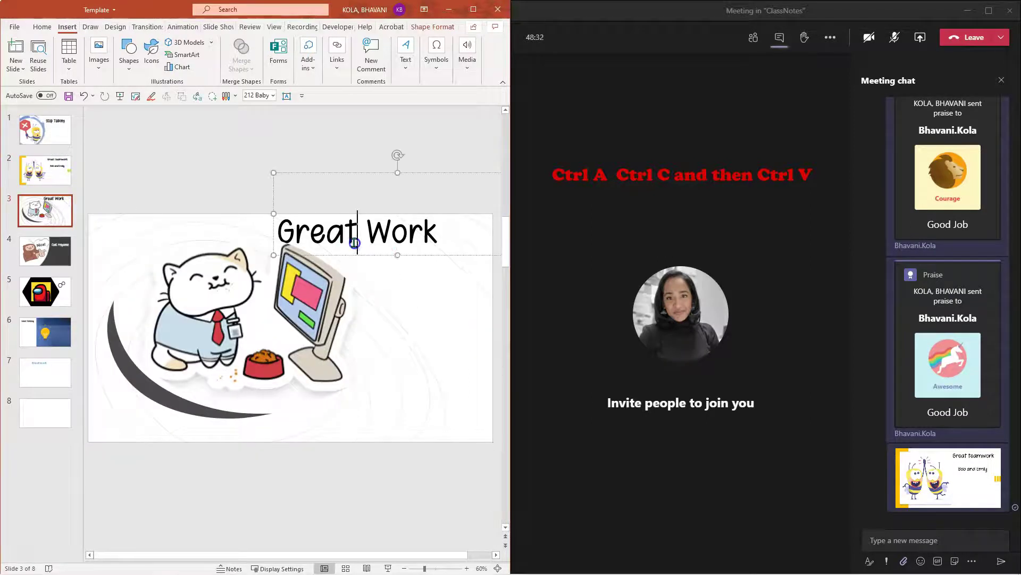
left_click(387, 279)
left_click(286, 97)
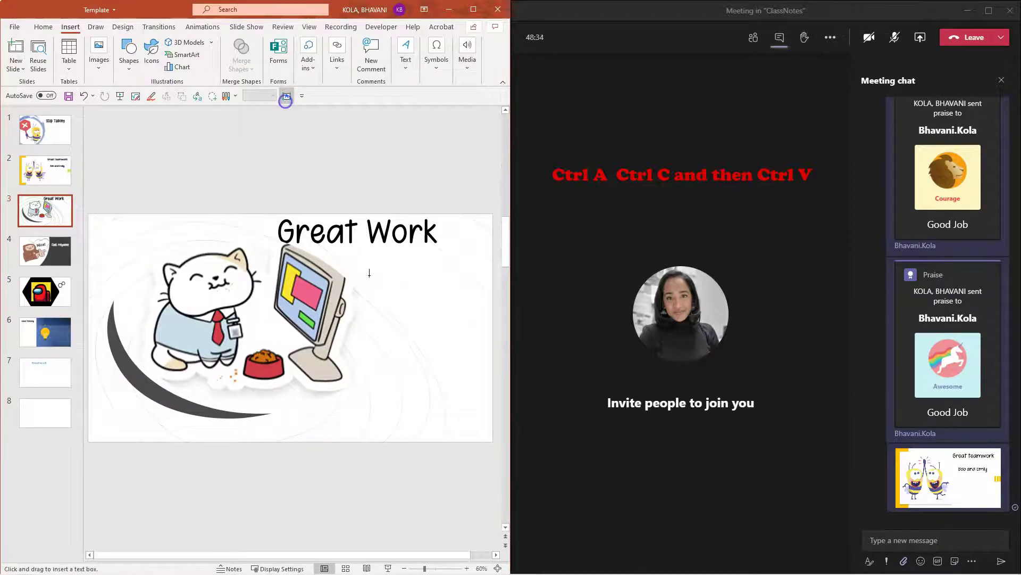
left_click(364, 273)
type("Jose")
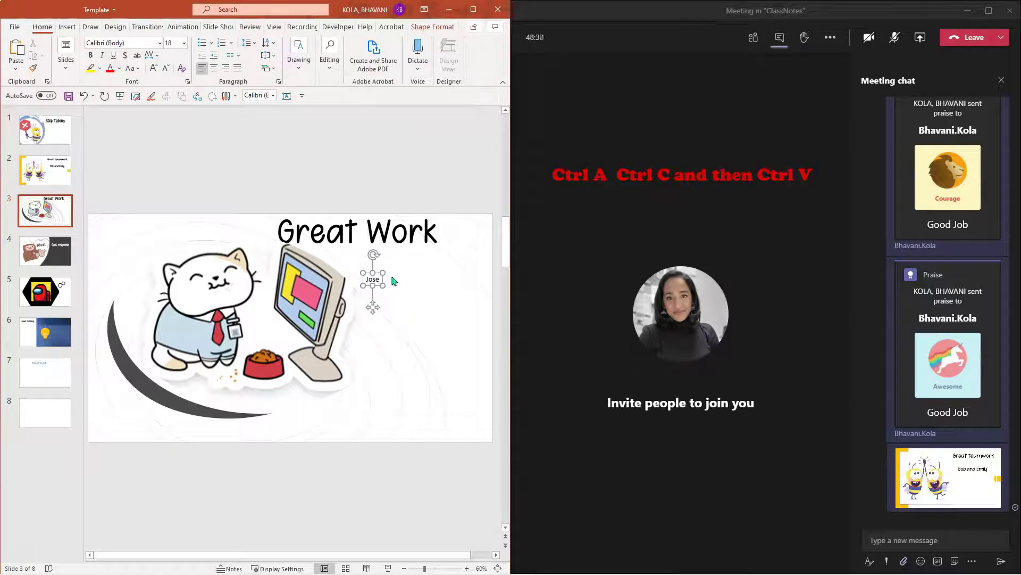
left_click(153, 68)
left_click(152, 68)
left_click(159, 43)
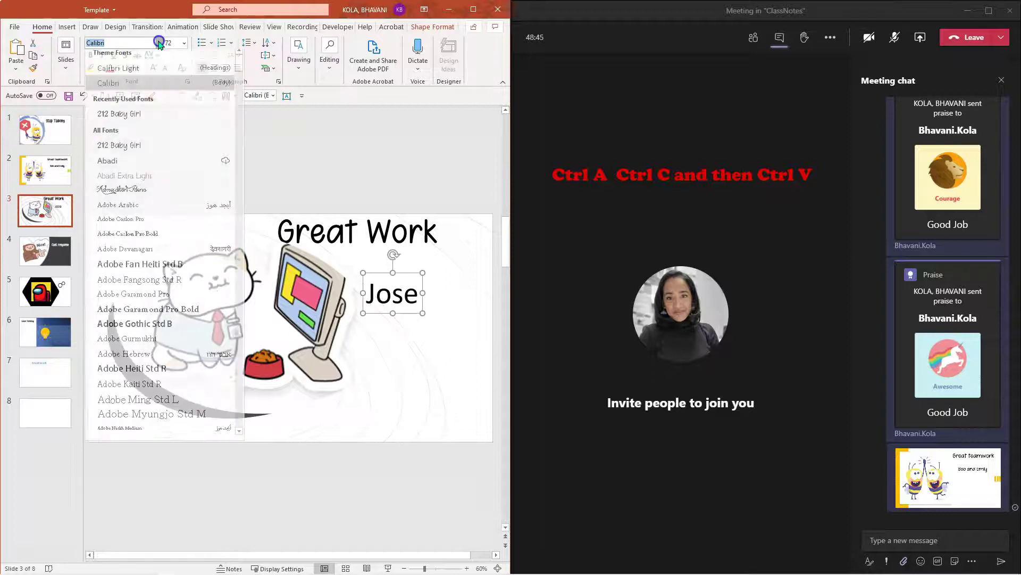
left_click(122, 194)
left_click(407, 342)
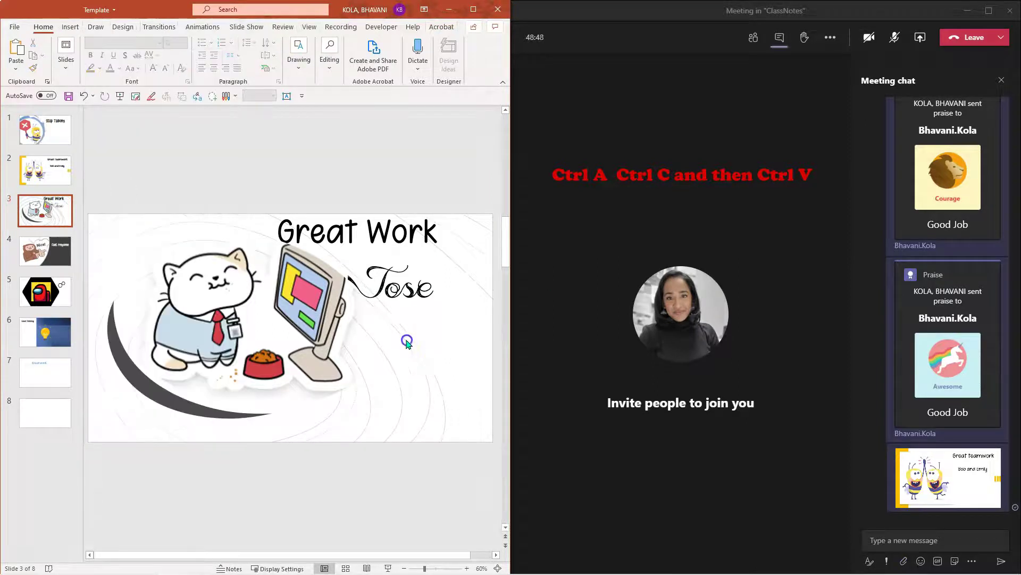
left_click(391, 277)
left_click(438, 362)
- Post the Great Work slide as an image in the meeting chat, then open slide 6, Good Thinking
key("ctrl+a")
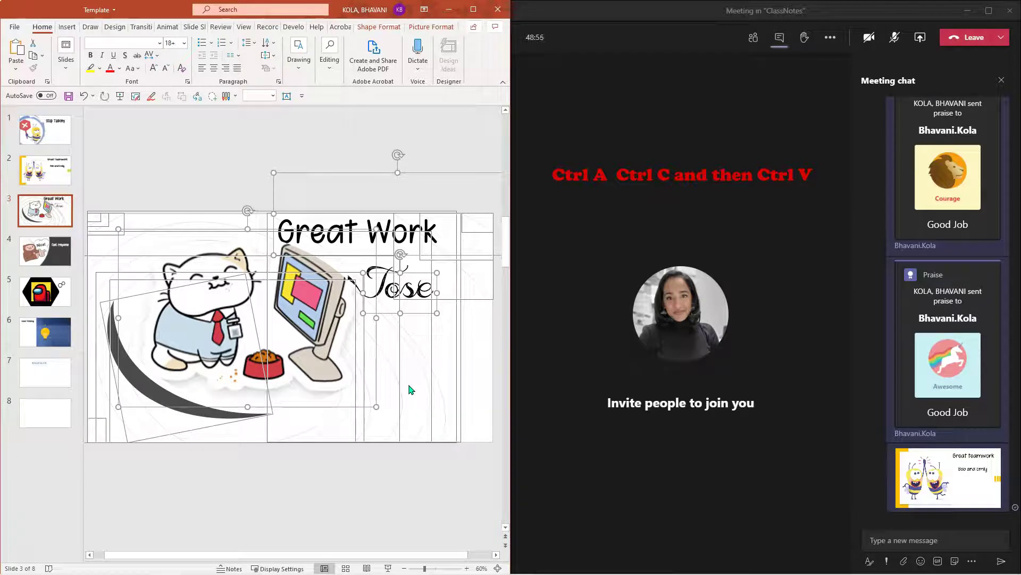
left_click(936, 539)
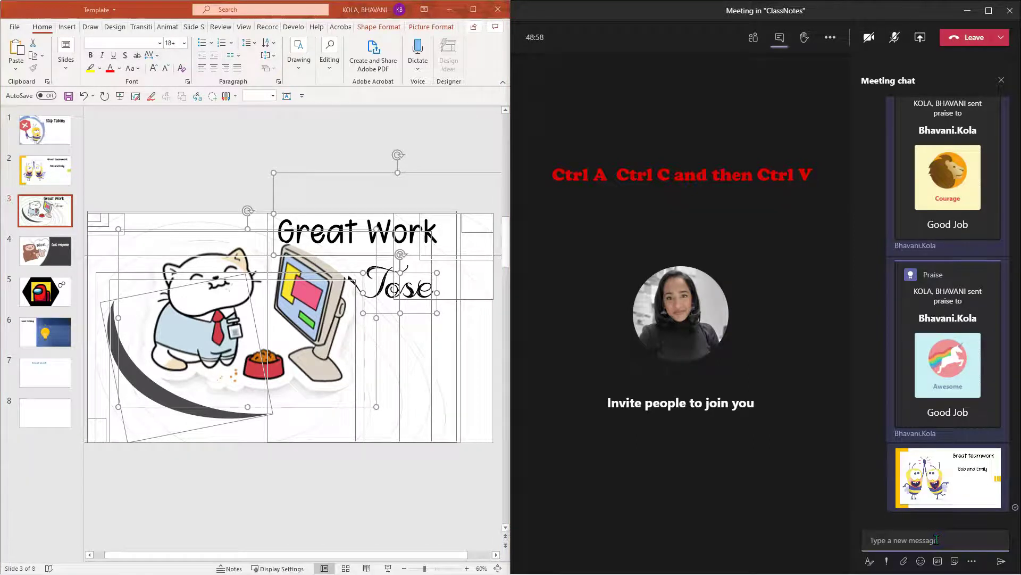
key("ctrl+v")
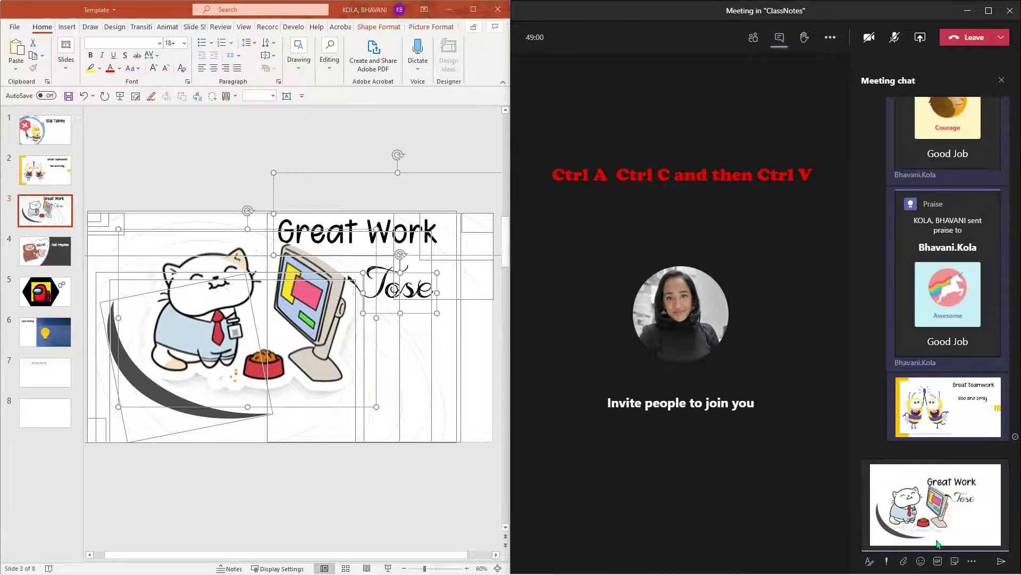
key("Return")
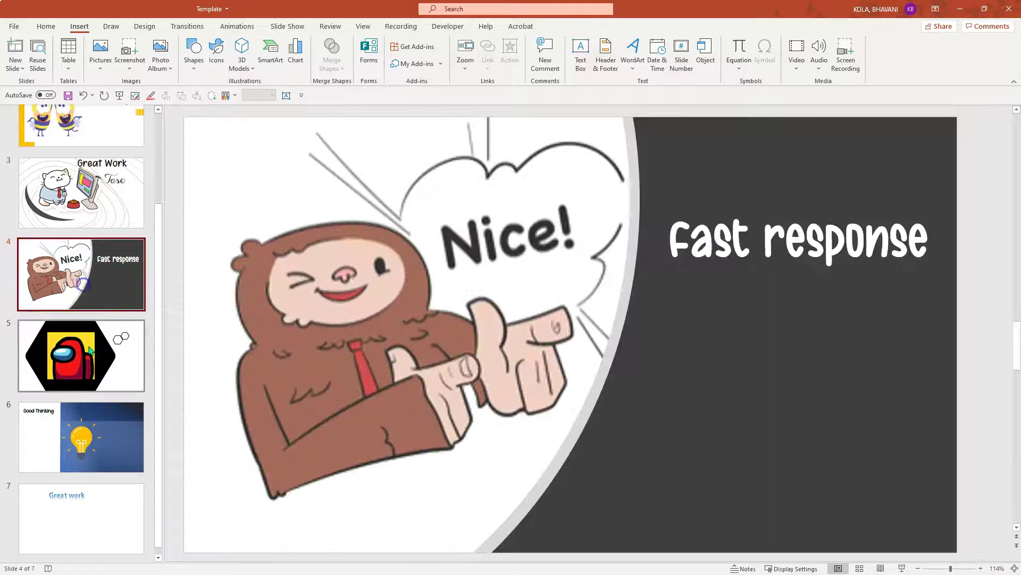
left_click(90, 351)
left_click(116, 433)
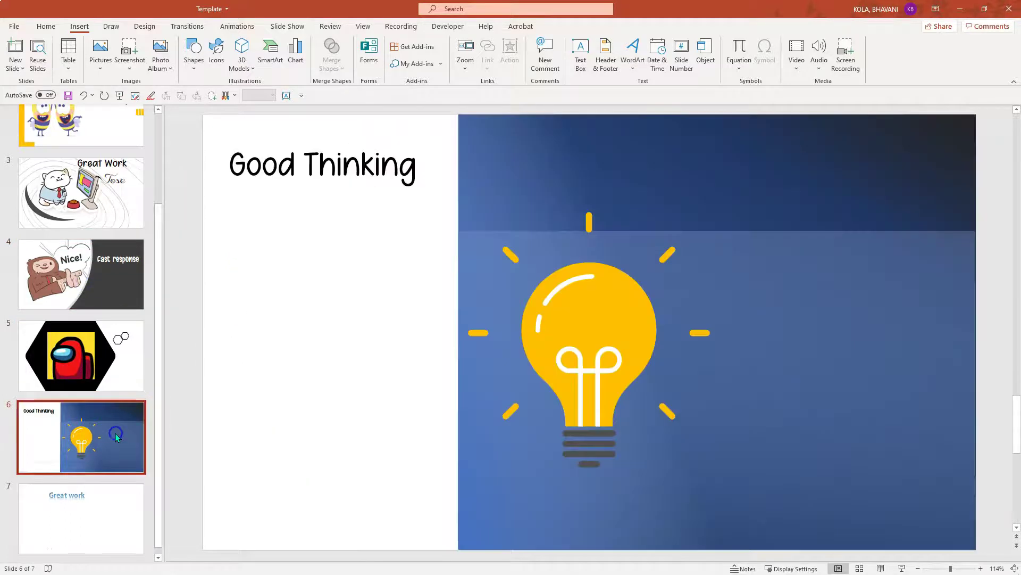
- Open slide 7 and snap PowerPoint left beside the Teams meeting
scroll(158, 431, "down", 1)
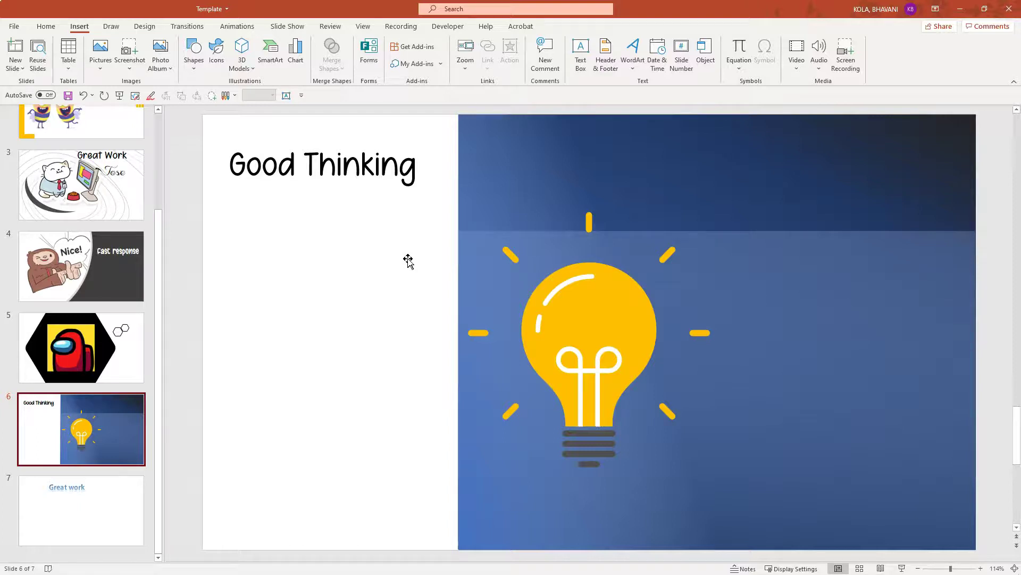
left_click(99, 513)
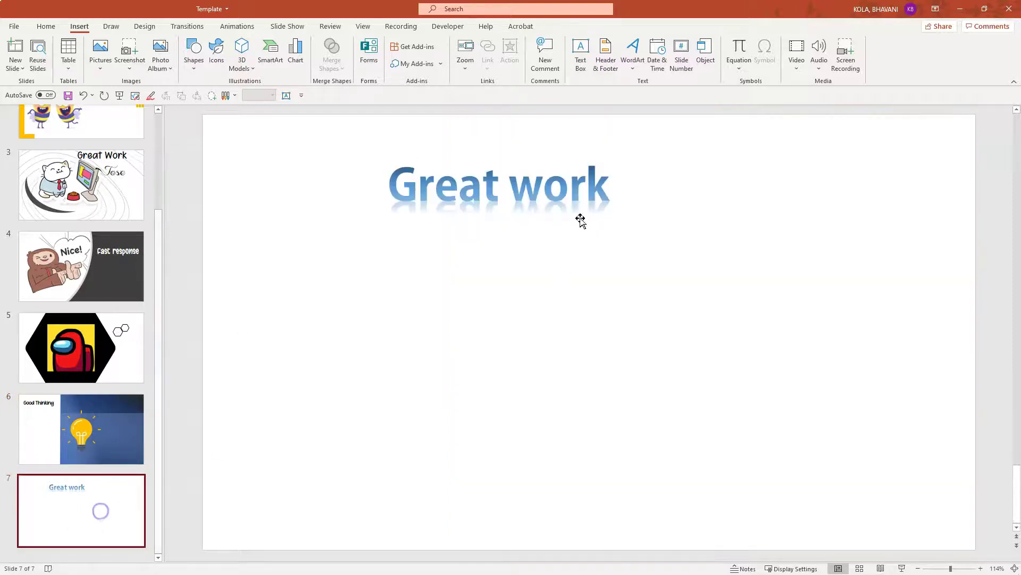
left_click(584, 170)
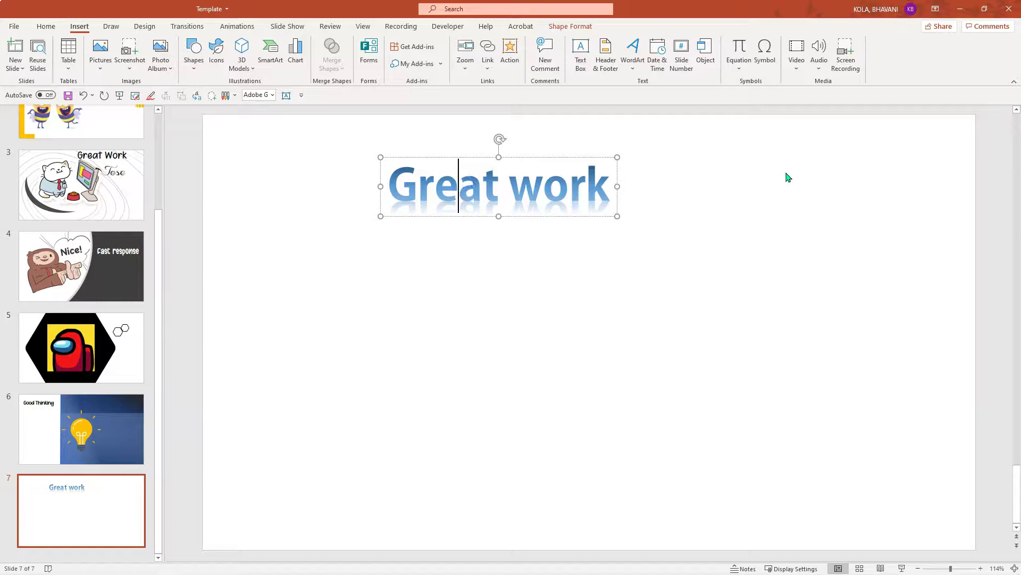
key("super+Left")
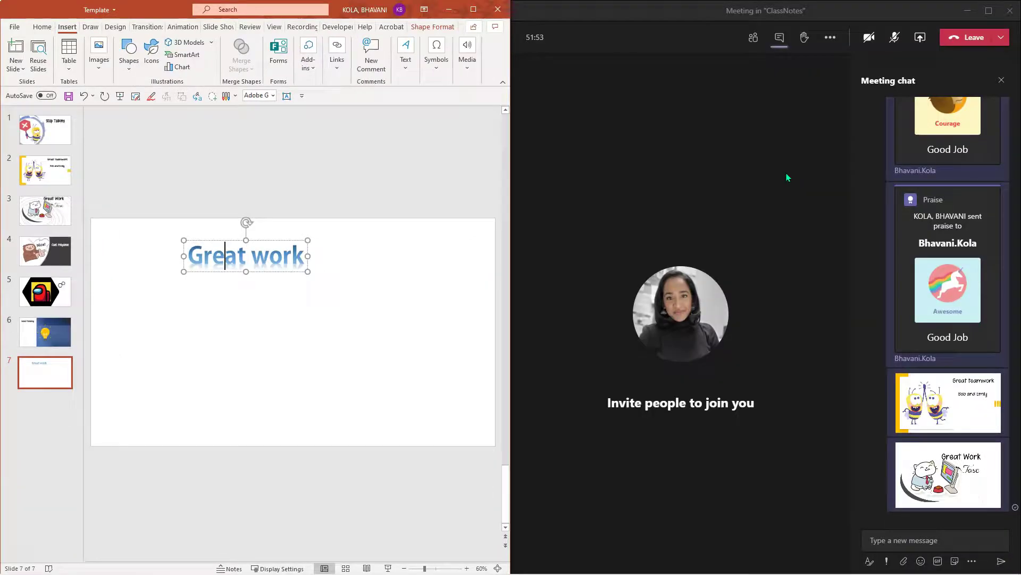
left_click(308, 315)
left_click(269, 257)
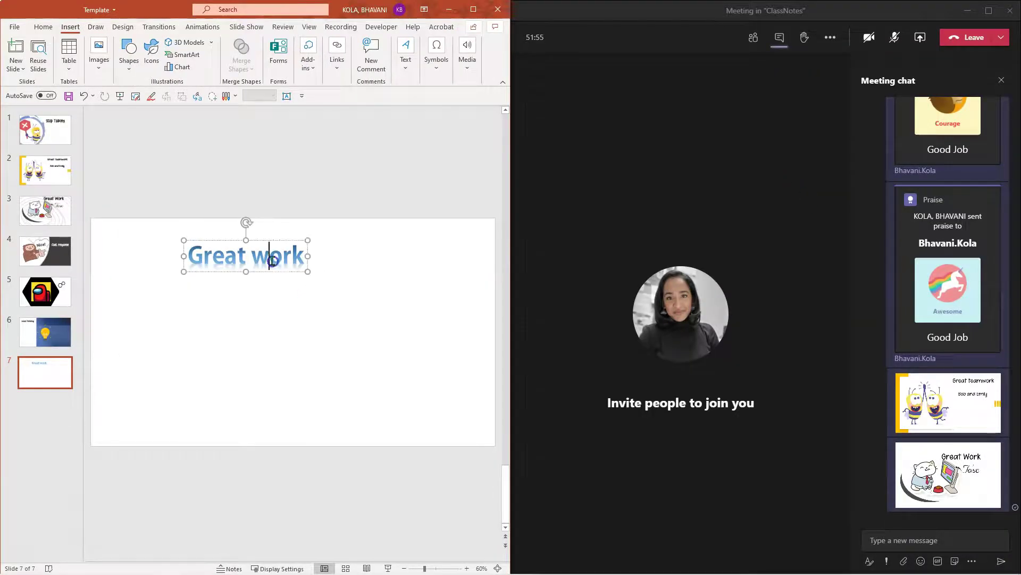
- Copy the Great work WordArt and send it as a picture in the meeting chat
right_click(286, 239)
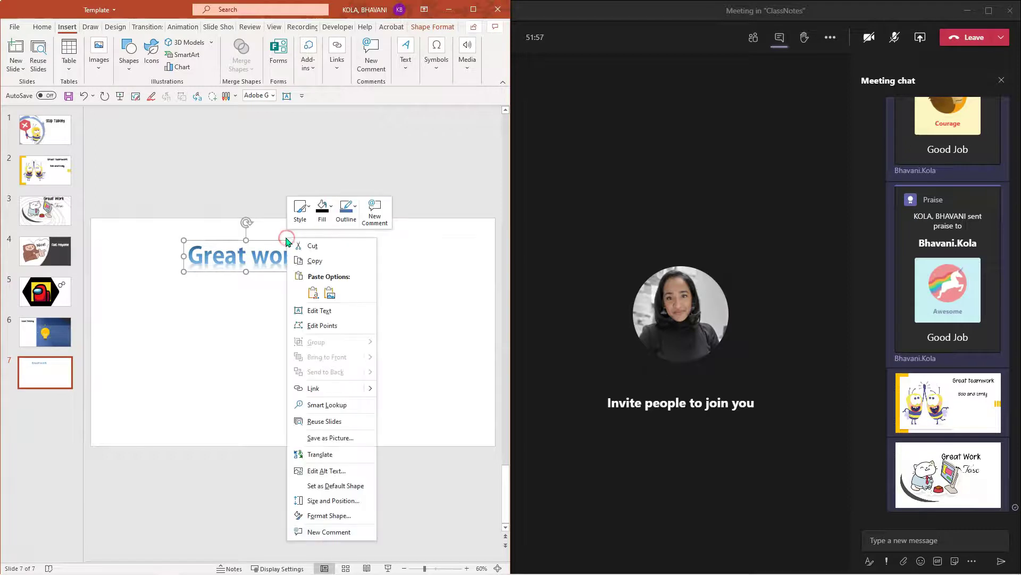
left_click(318, 261)
left_click(973, 539)
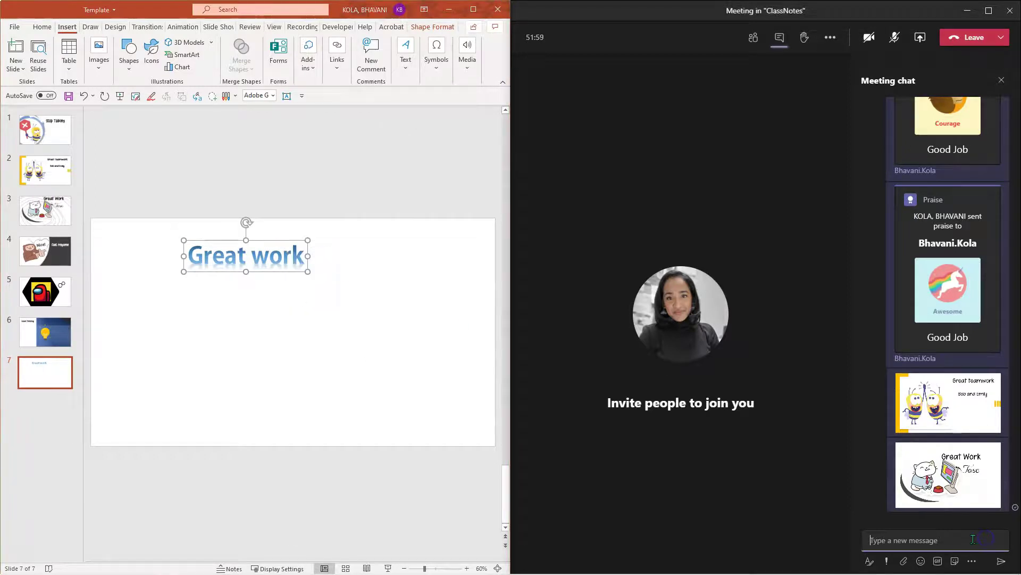
key("ctrl+v")
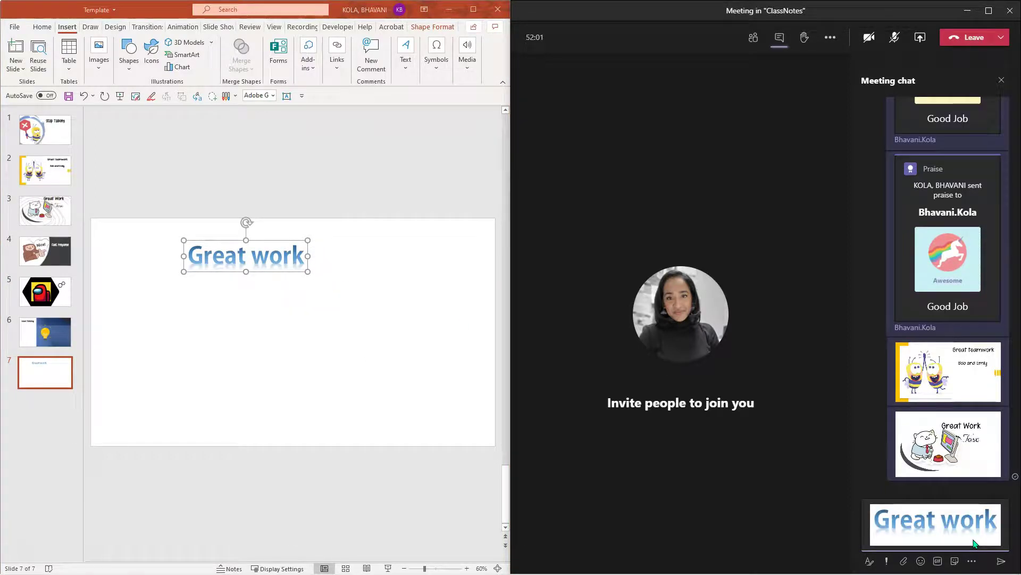
key("Return")
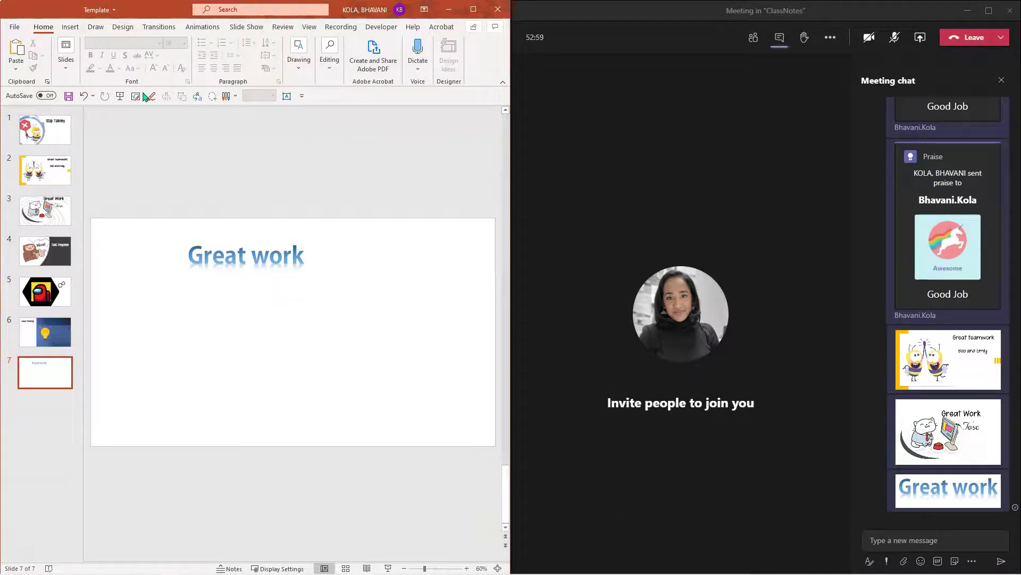
- Add a WordArt on slide 7 reading 'Nice Try' followed by the student's name
left_click(70, 32)
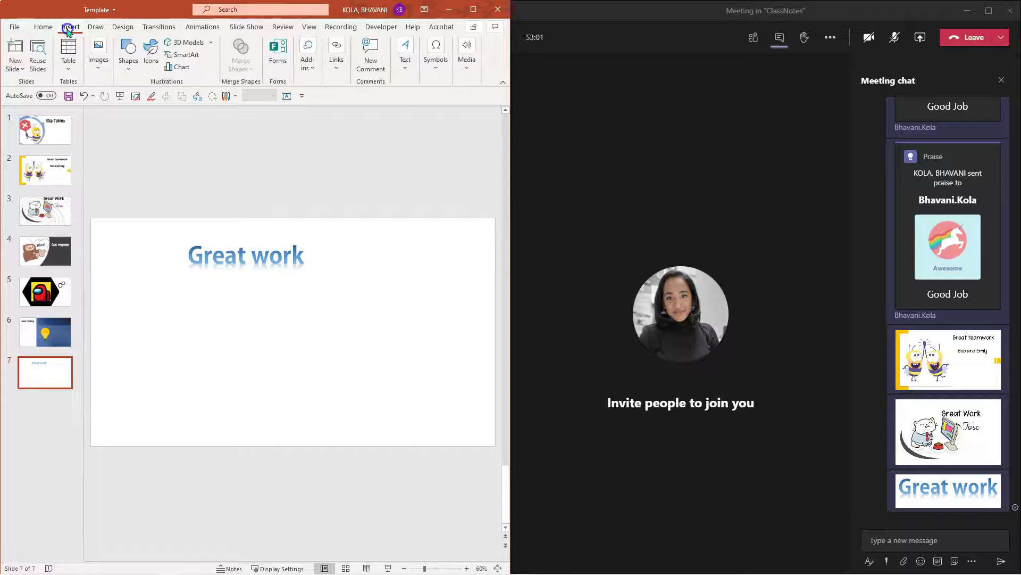
left_click(407, 67)
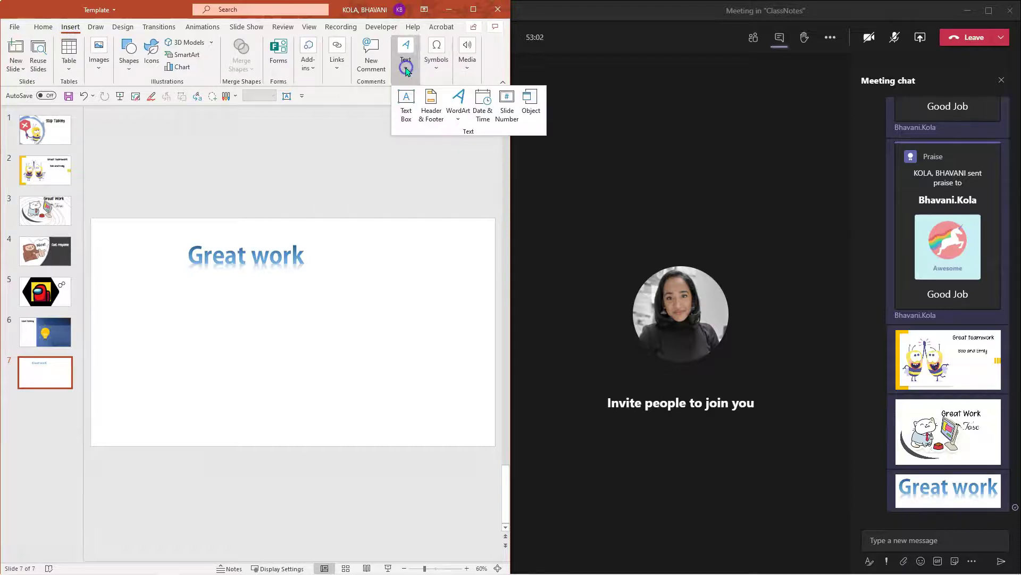
left_click(458, 111)
left_click(489, 171)
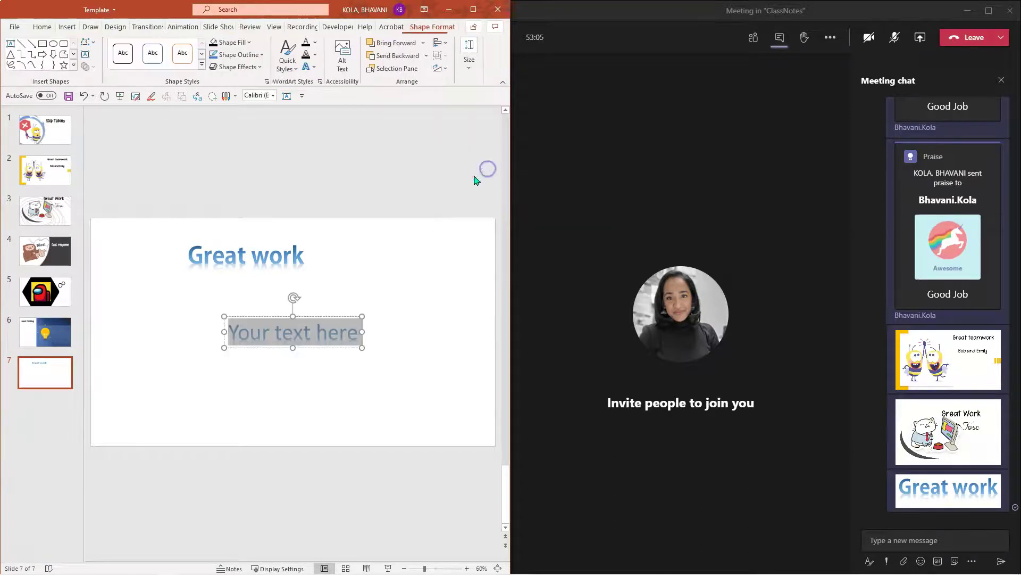
type("Ni")
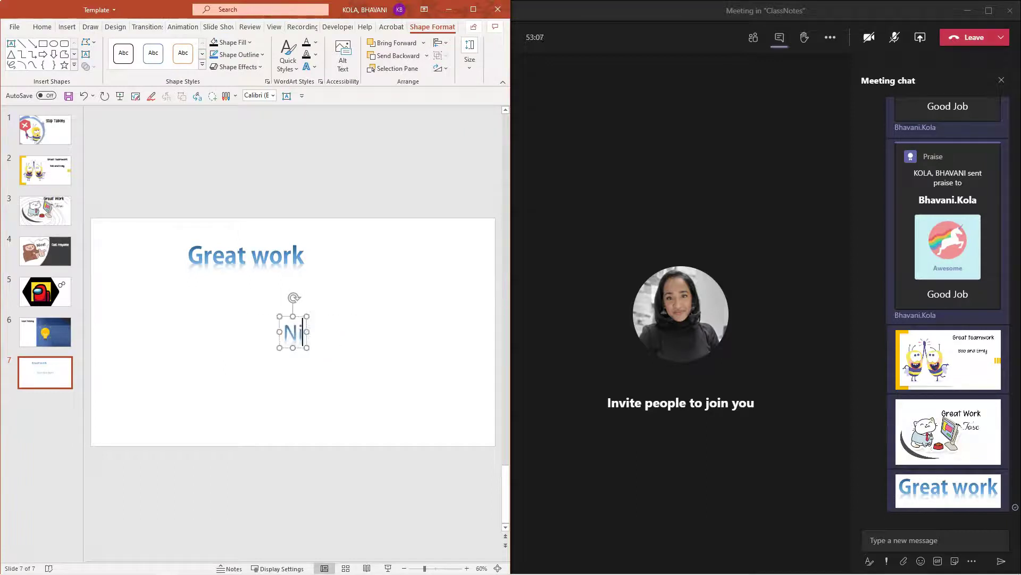
type("ce Try")
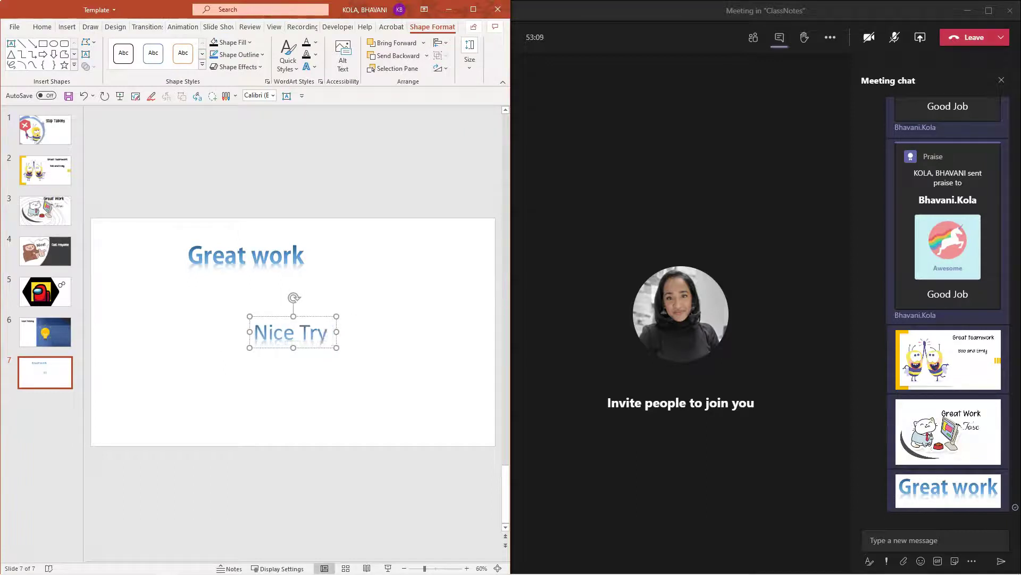
type(" Zack")
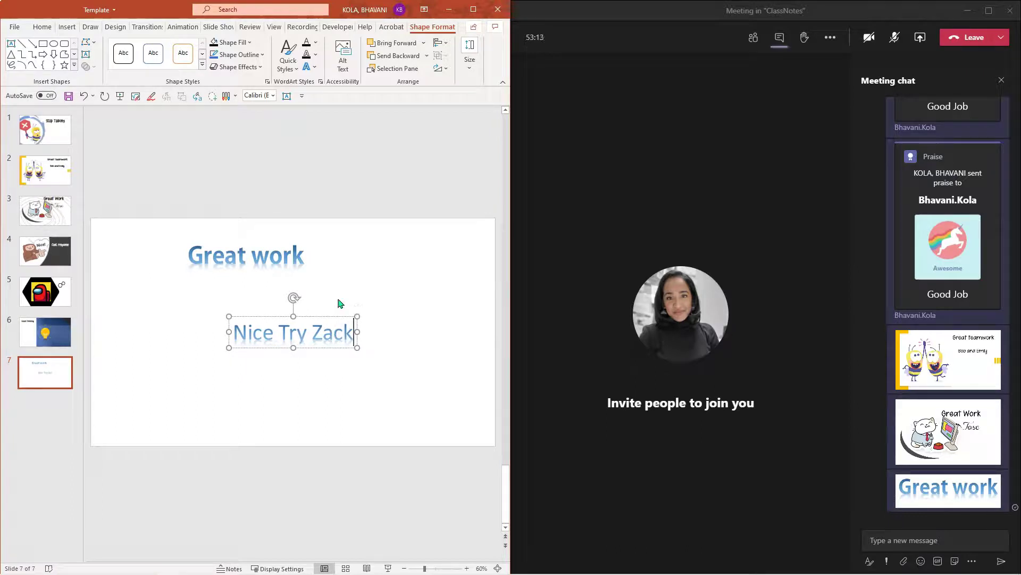
- Make the Nice Try WordArt bold at 66 pt
left_click(42, 28)
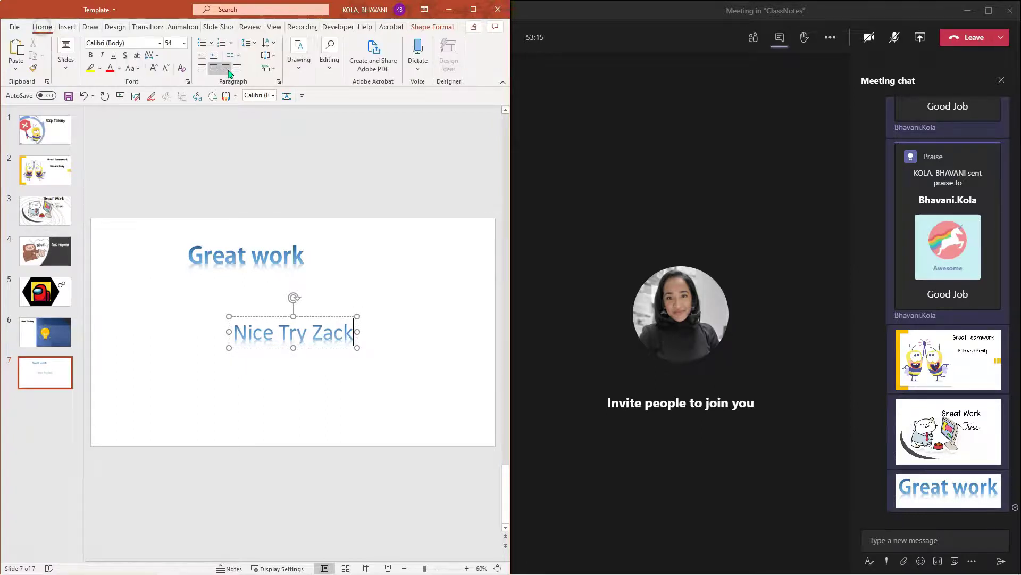
left_click(278, 313)
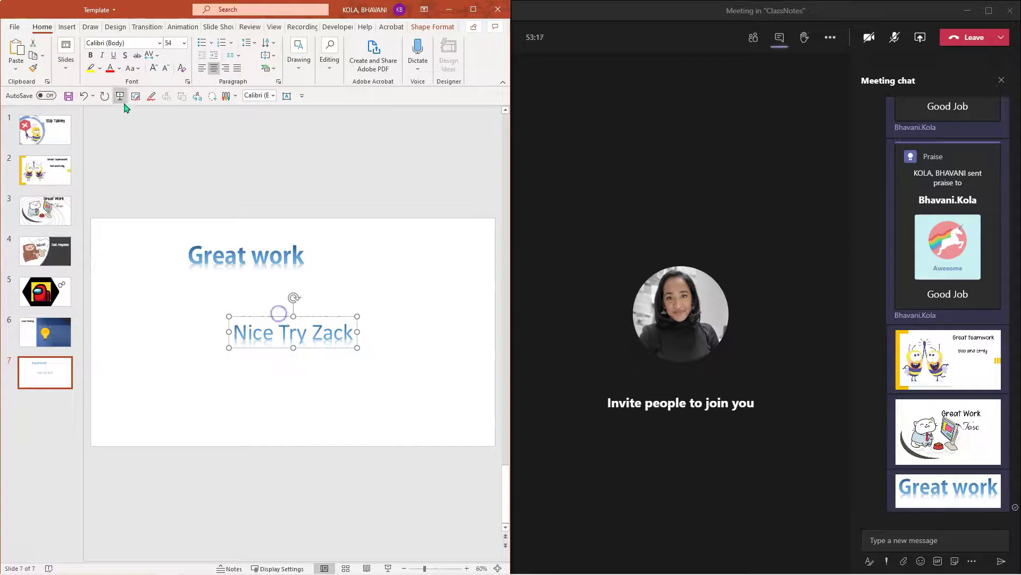
left_click(91, 55)
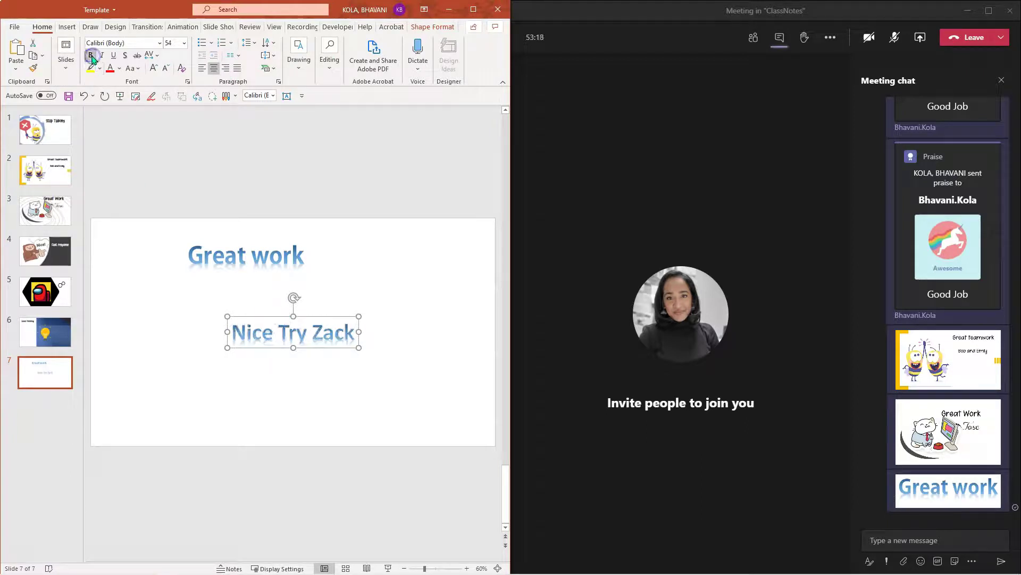
left_click(153, 67)
left_click(153, 68)
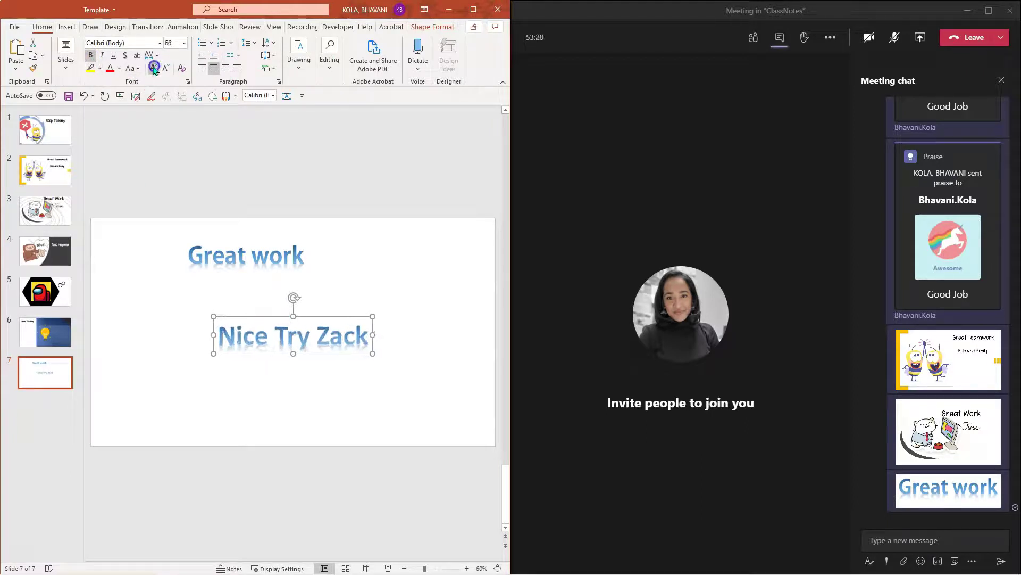
- Copy the Nice Try WordArt and send it in the Teams meeting chat
right_click(345, 318)
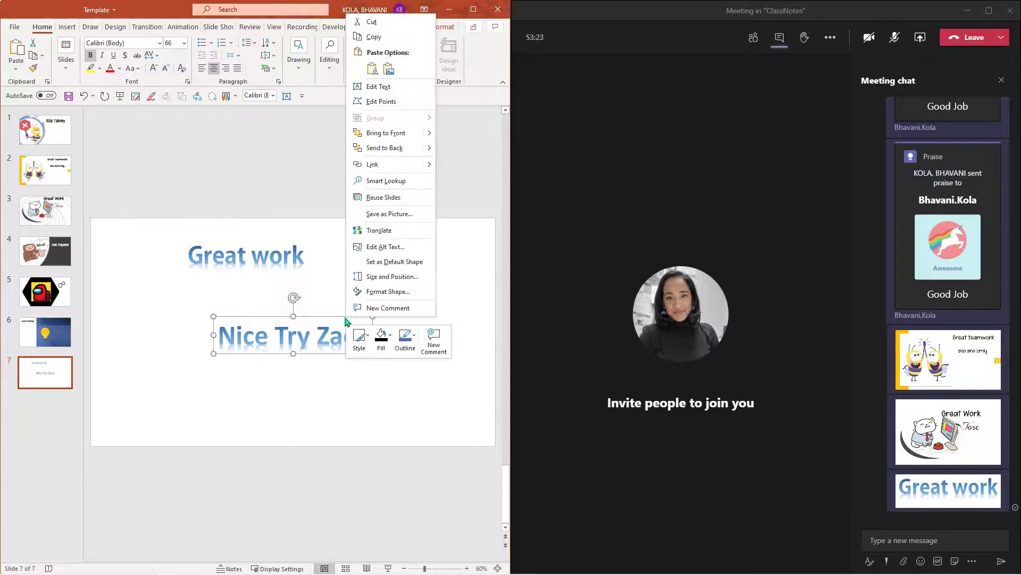
left_click(372, 41)
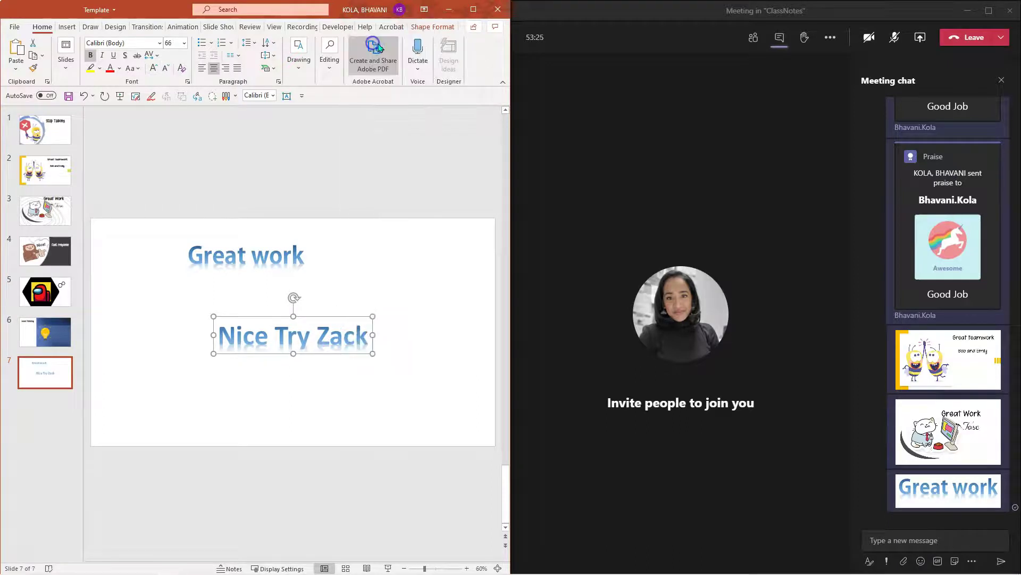
left_click(939, 545)
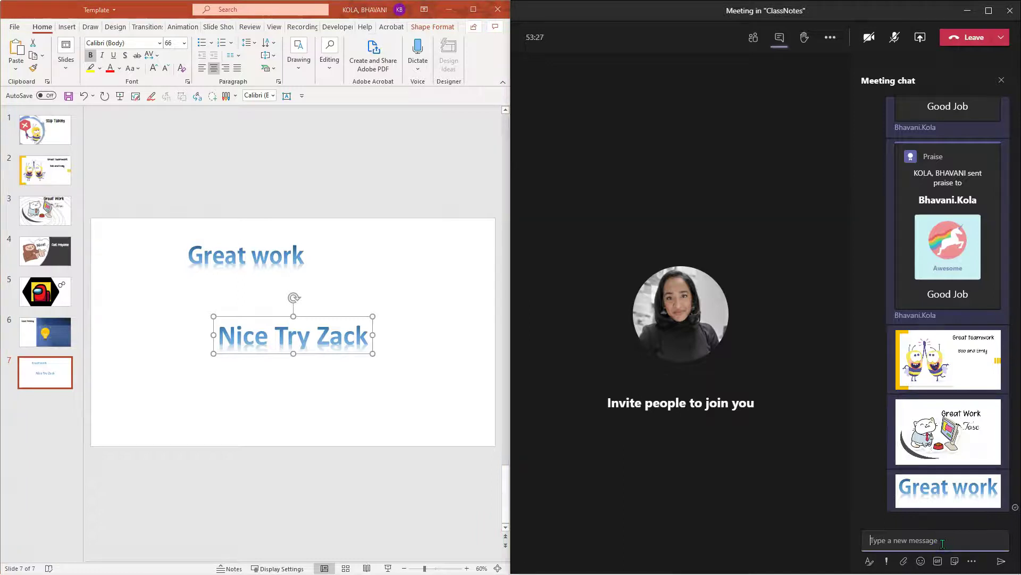
key("ctrl+v")
key("Return")
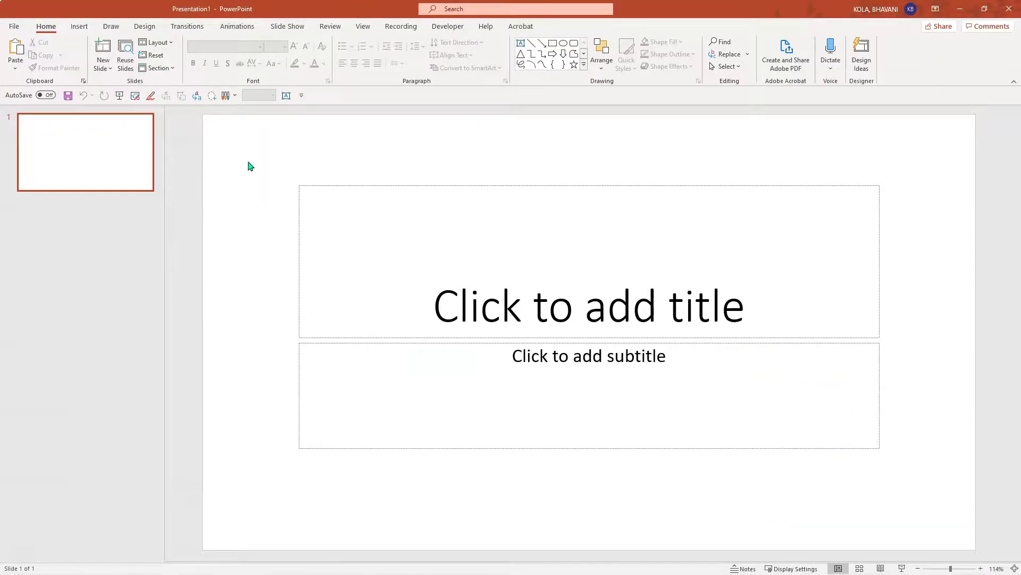
- Delete both placeholders from the new presentation's blank slide
left_click_drag(249, 162, 889, 504)
key("Delete")
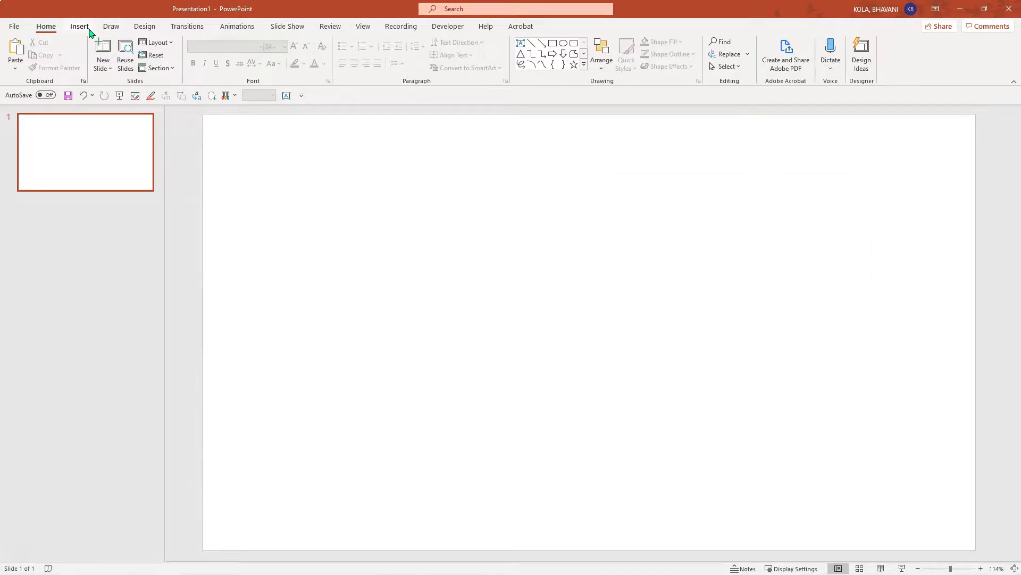
left_click(80, 26)
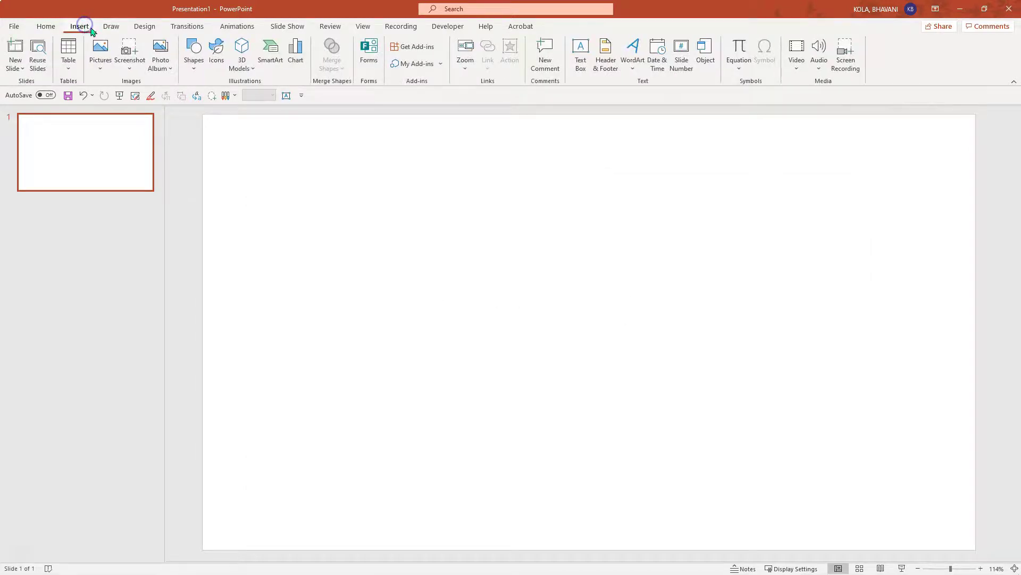
left_click(214, 63)
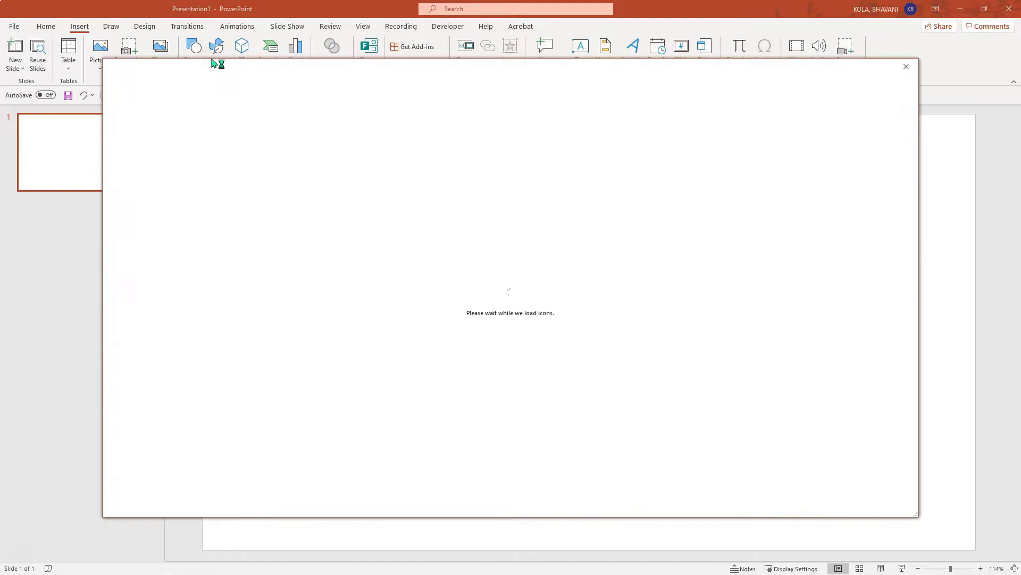
- Insert the gold award-ribbon illustration from the Education illustrations onto the blank slide
left_click(321, 94)
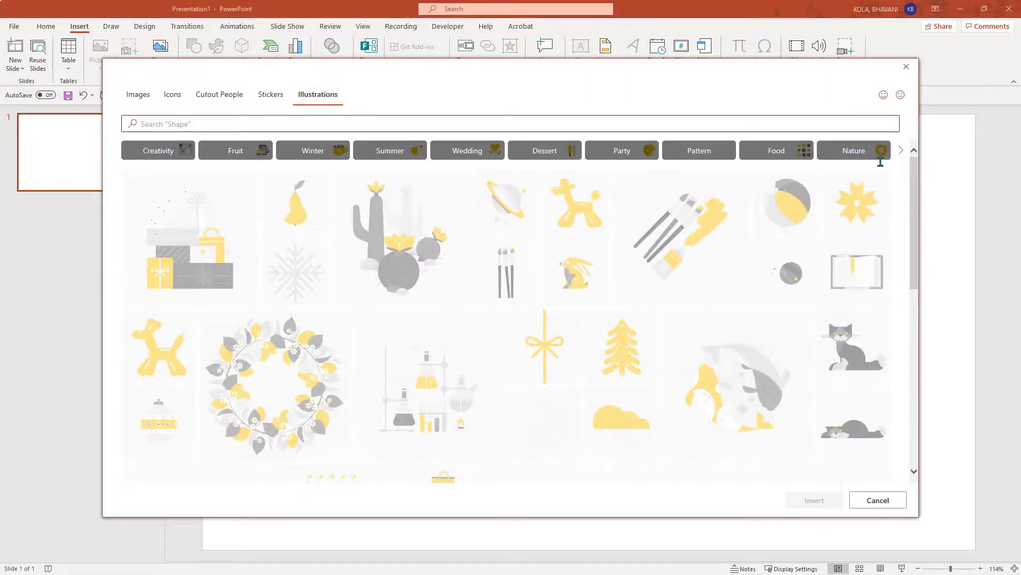
left_click(901, 151)
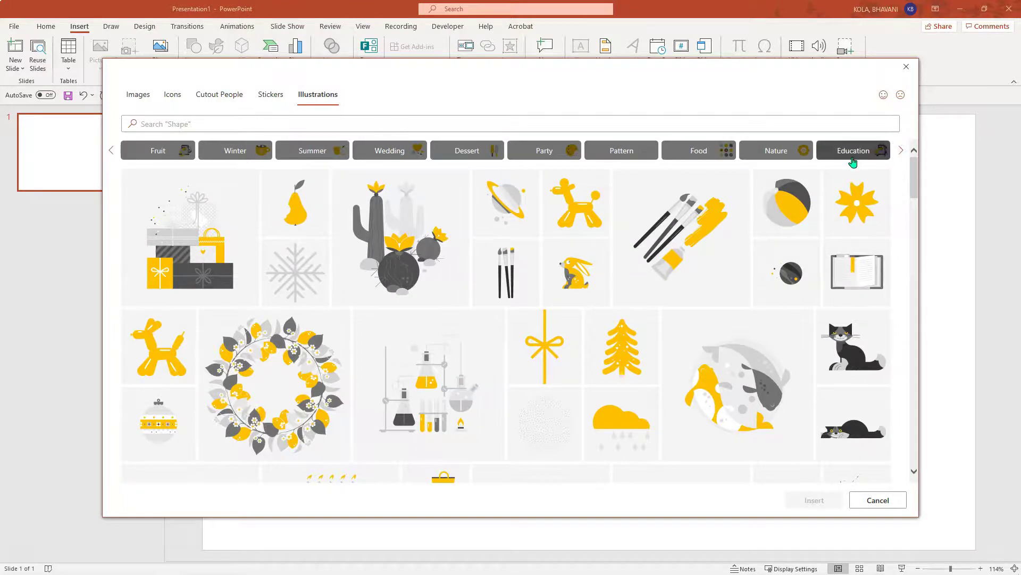
left_click(853, 157)
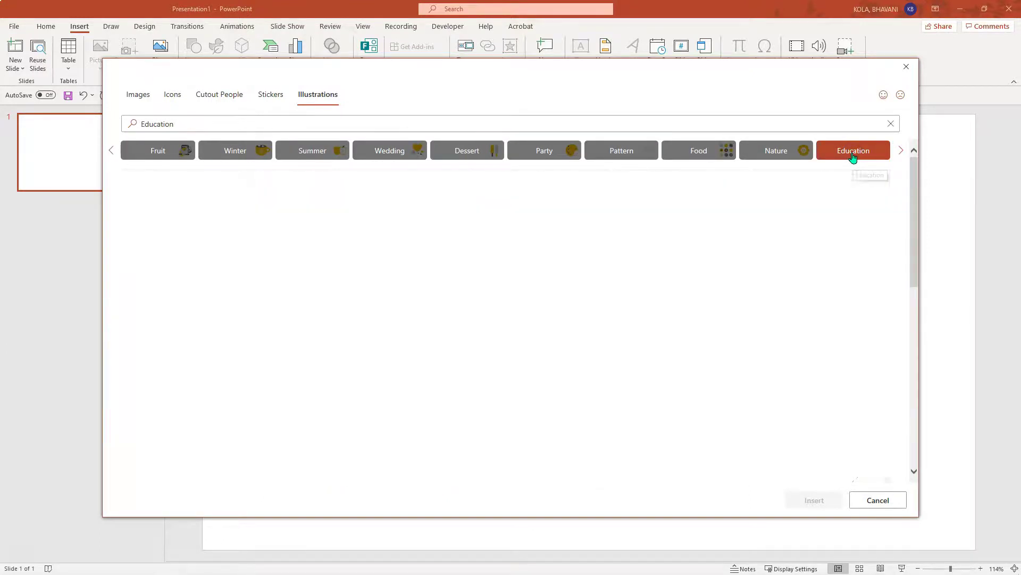
scroll(617, 292, "down", 5)
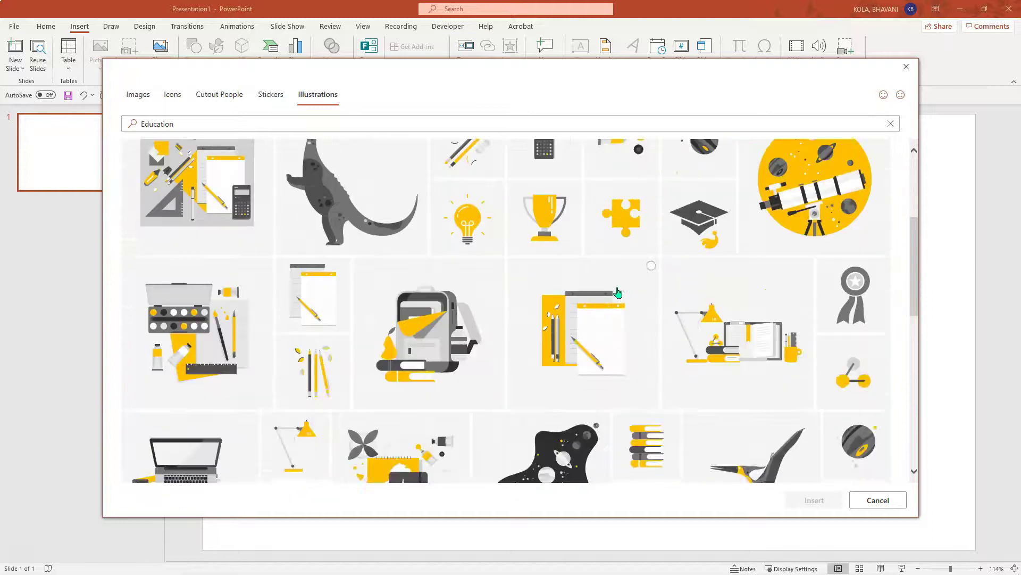
scroll(617, 292, "down", 10)
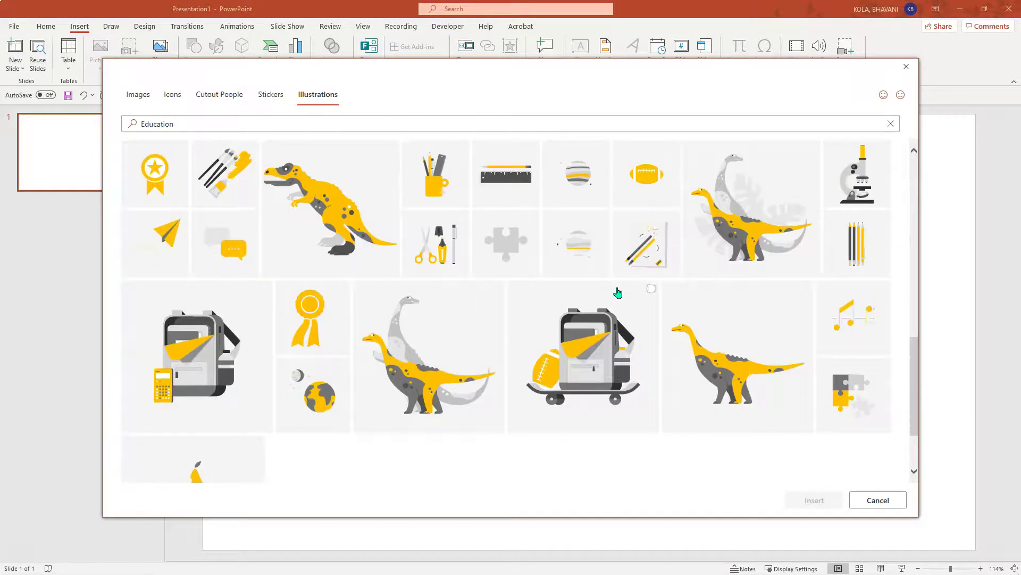
left_click(315, 322)
left_click(831, 501)
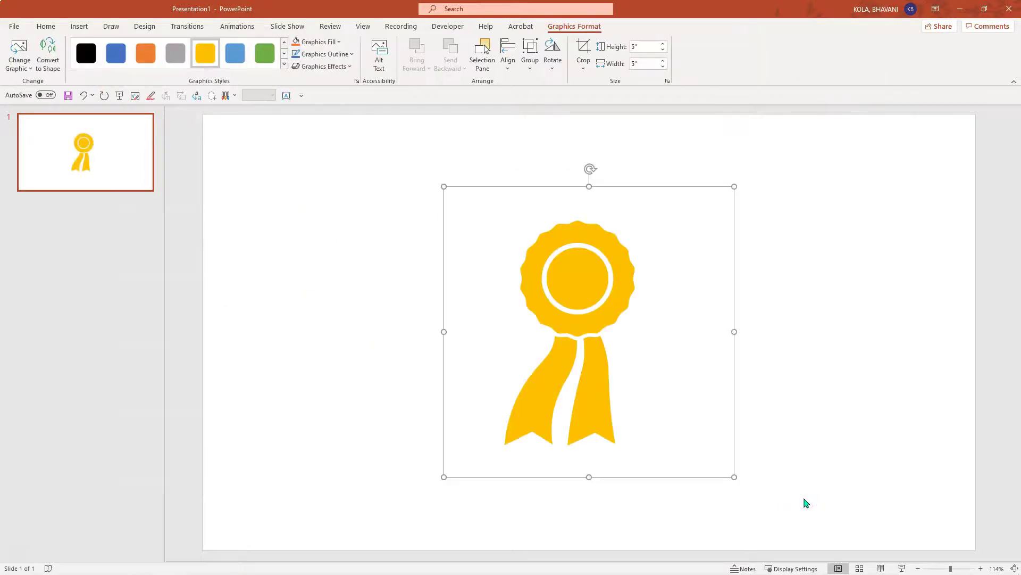
- Shift the ribbon left and apply the first blue Design Ideas background
left_click(47, 26)
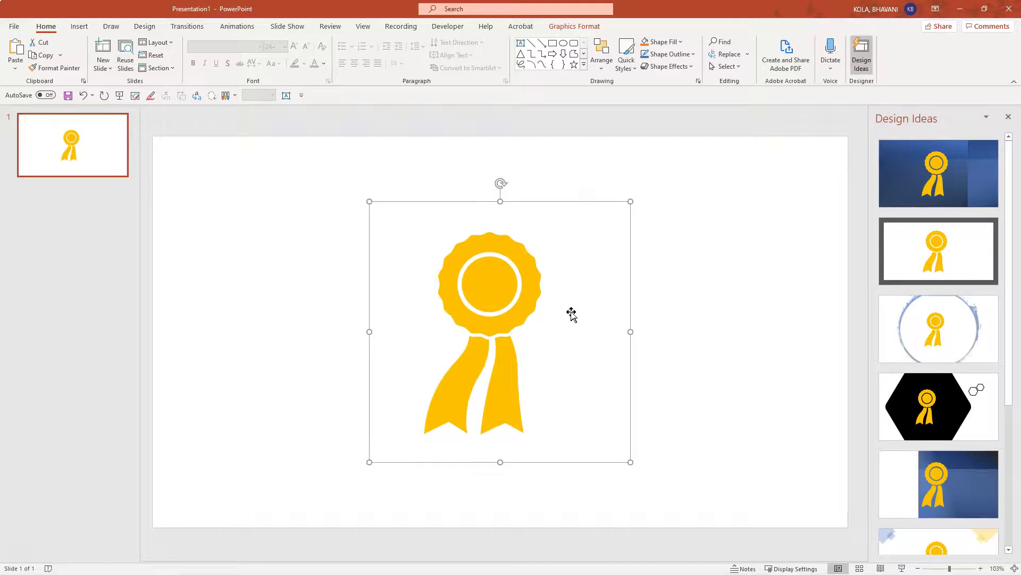
left_click_drag(522, 229, 372, 210)
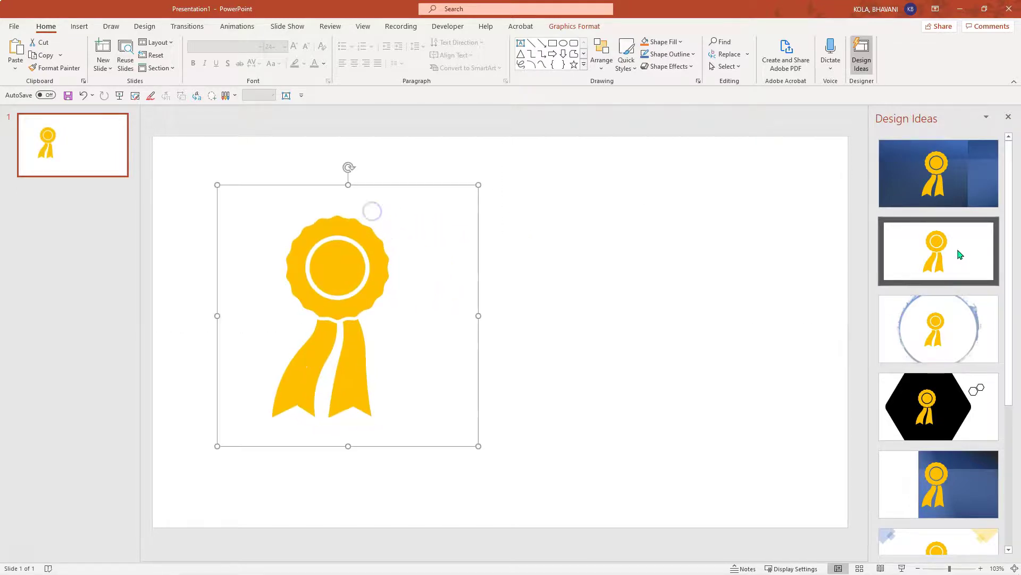
scroll(973, 317, "down", 1)
scroll(974, 361, "down", 5)
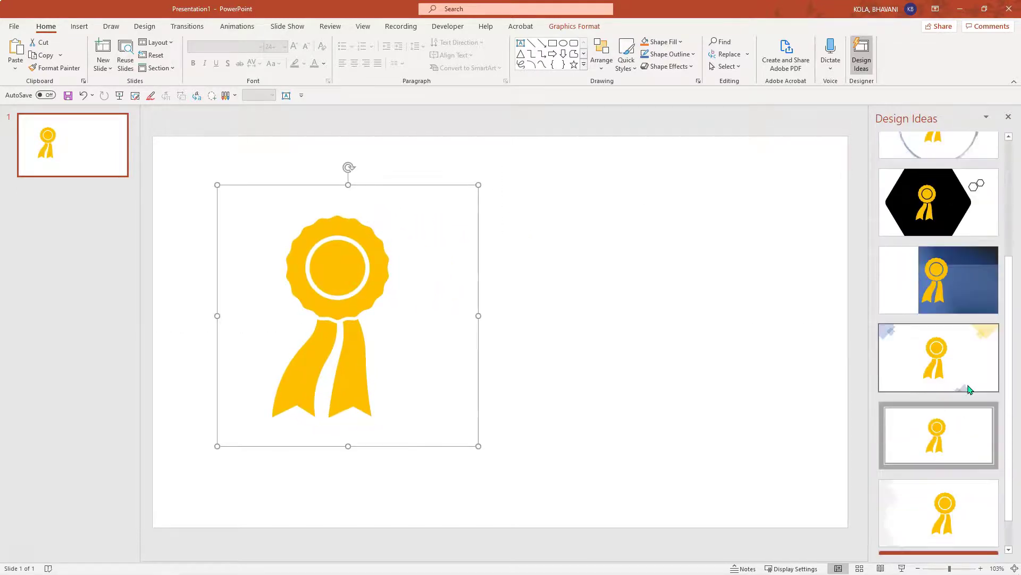
left_click(950, 534)
left_click_drag(1012, 321, 1004, 400)
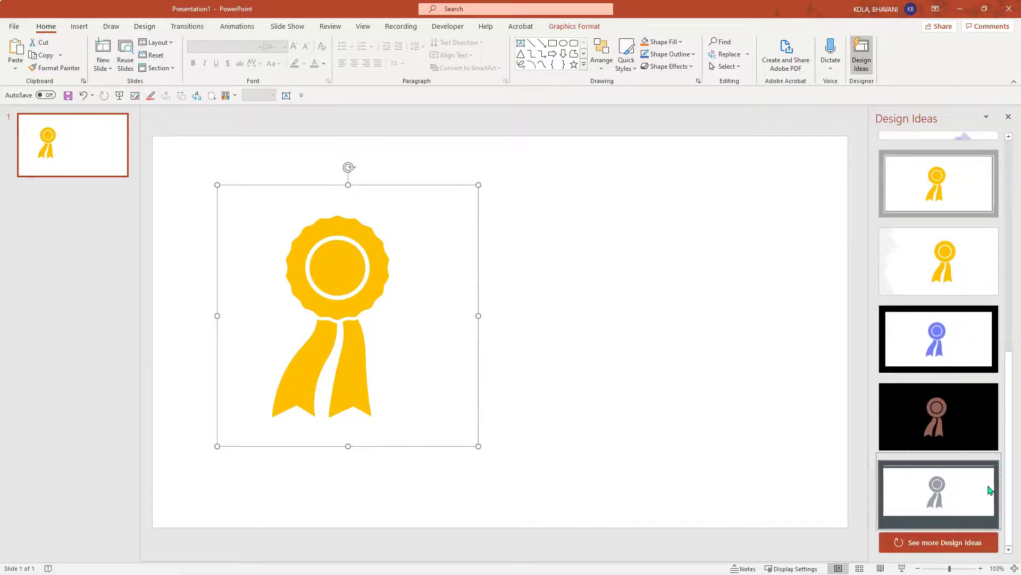
left_click(967, 540)
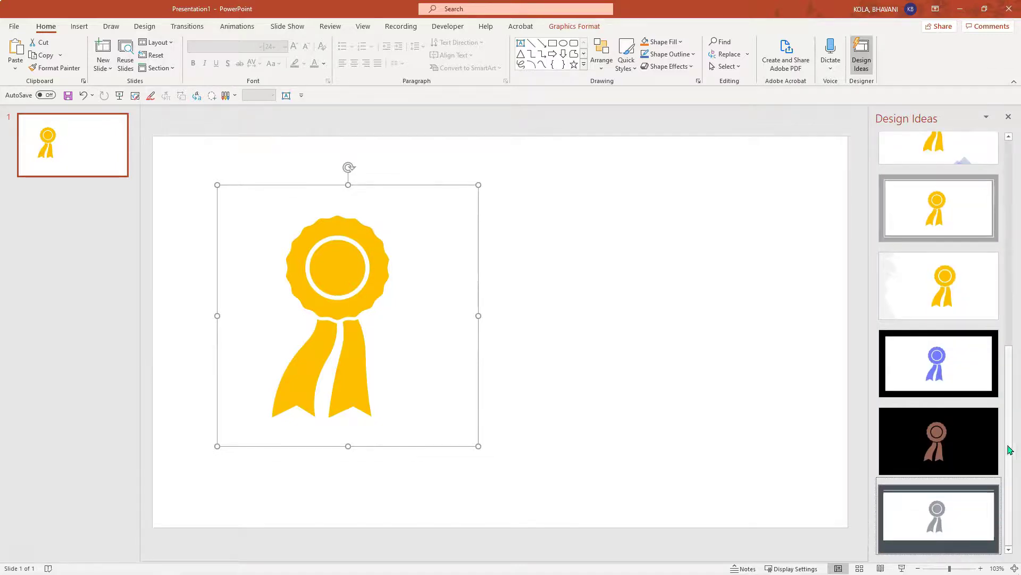
left_click_drag(1005, 413, 1017, 136)
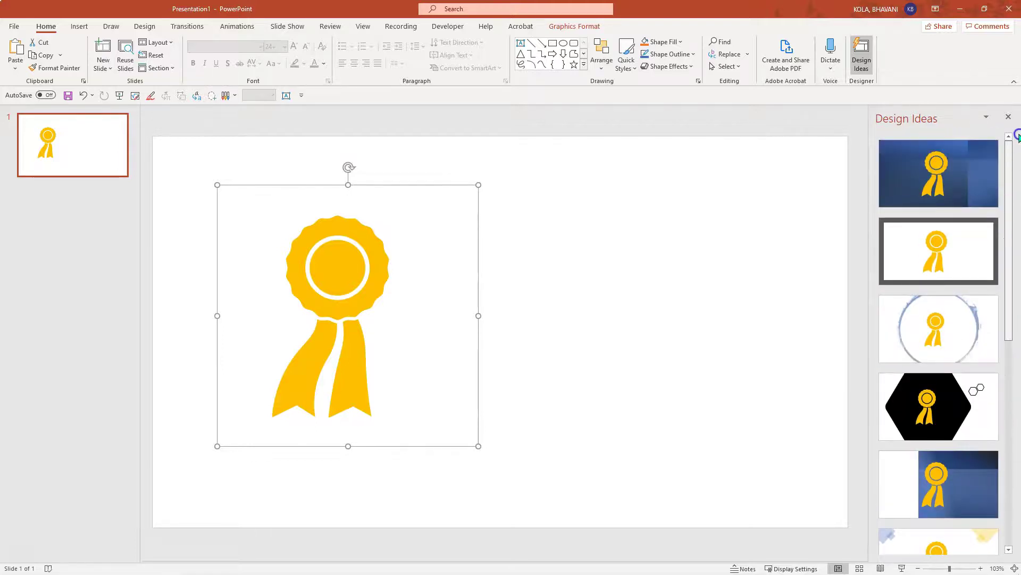
left_click(929, 182)
- Enlarge the ribbon graphic and position it on the slide's left side
left_click_drag(669, 501, 741, 541)
left_click_drag(587, 372, 412, 351)
left_click(617, 356)
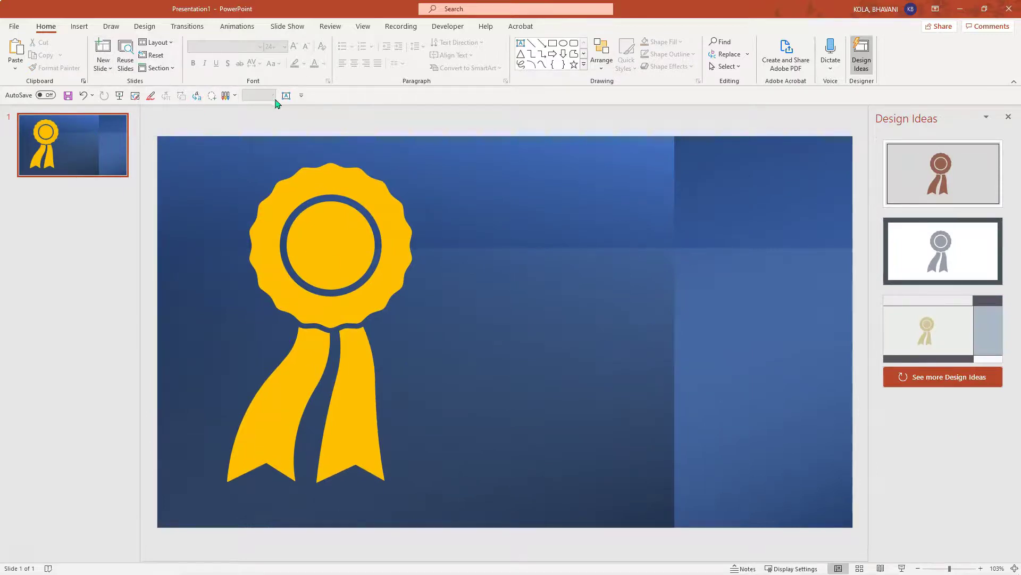
left_click(286, 95)
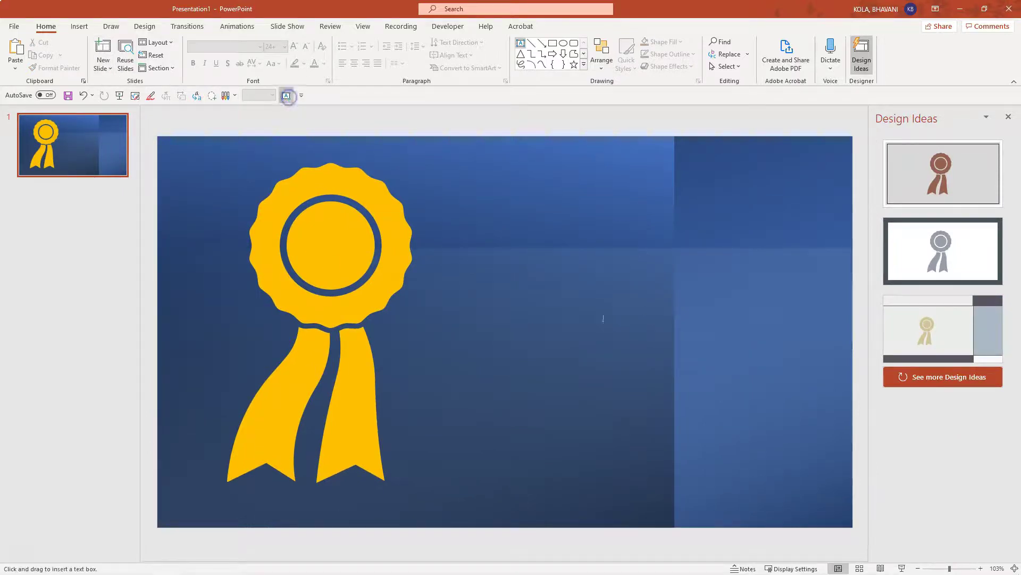
- Add a white text box beside the ribbon reading 'Good Job' plus the student's name
left_click(471, 222)
type("Good Job")
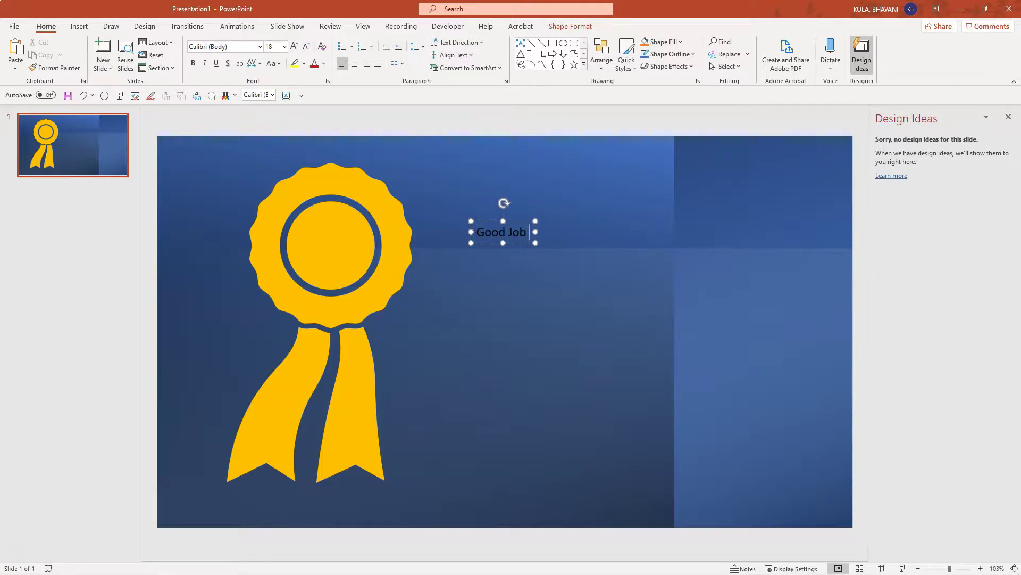
type(" Bob")
left_click(502, 223)
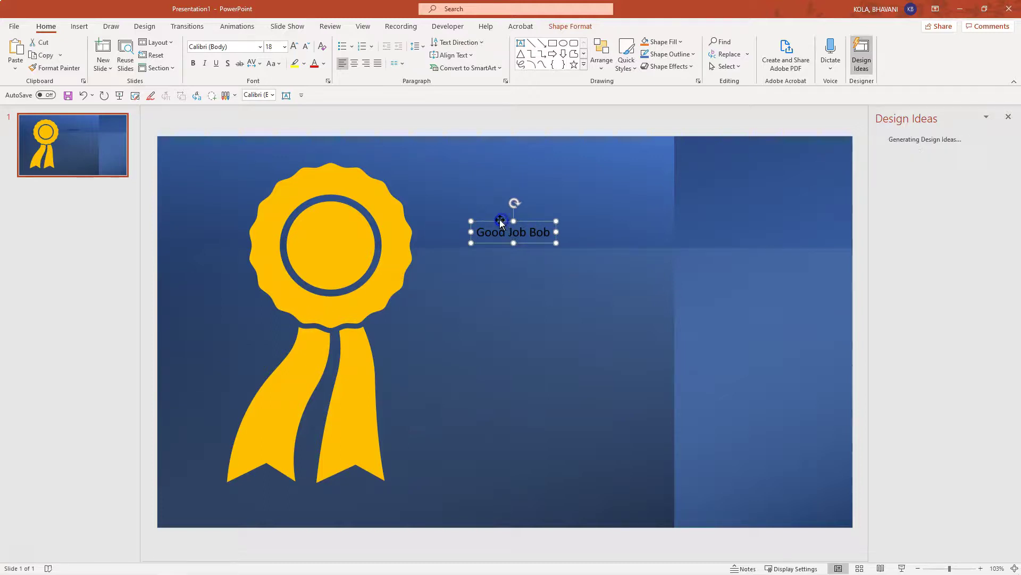
left_click(323, 63)
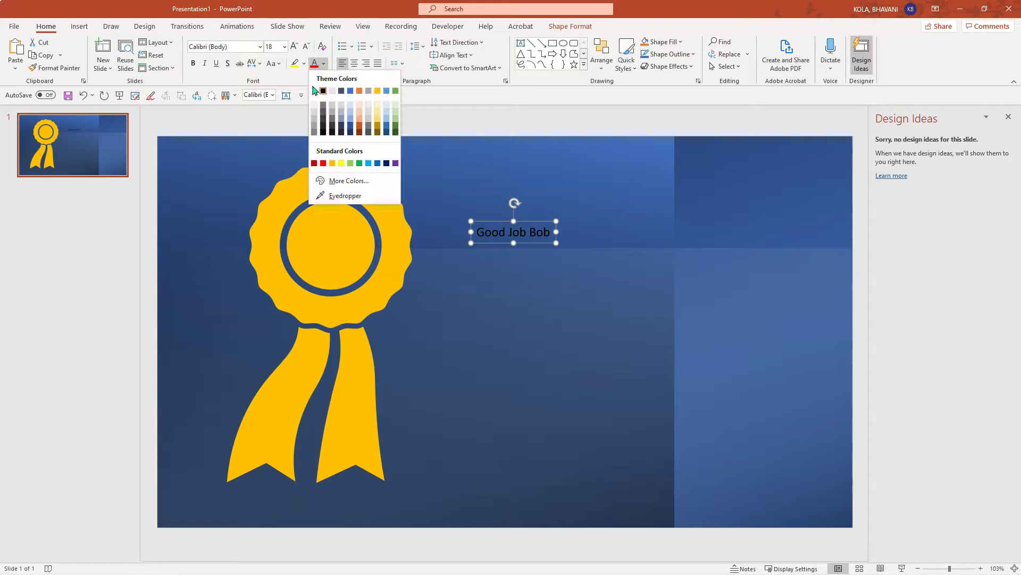
left_click(314, 91)
- Enlarge the Good Job message to 60 pt in a handwritten-style font, then select all
left_click(294, 47)
left_click(294, 47)
left_click(293, 47)
left_click(293, 46)
left_click(293, 47)
left_click(293, 47)
left_click(293, 47)
left_click(294, 47)
left_click(293, 47)
left_click(293, 47)
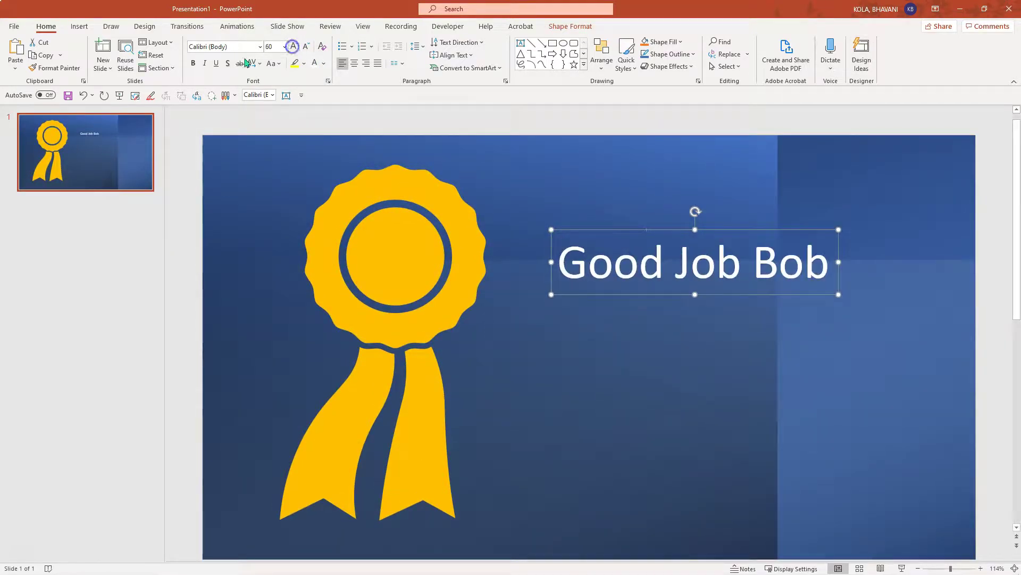
left_click(258, 49)
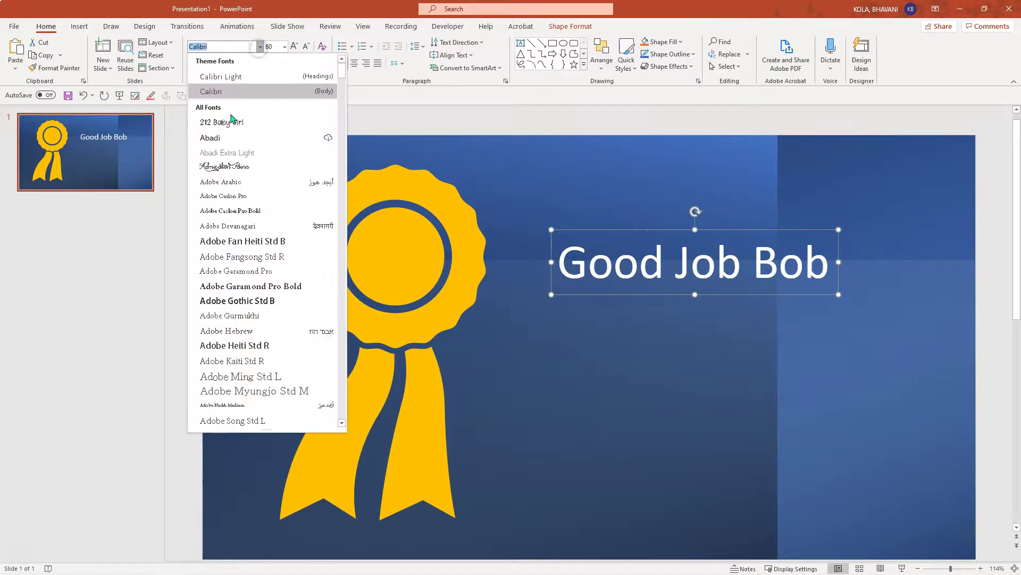
left_click(233, 117)
left_click(694, 394)
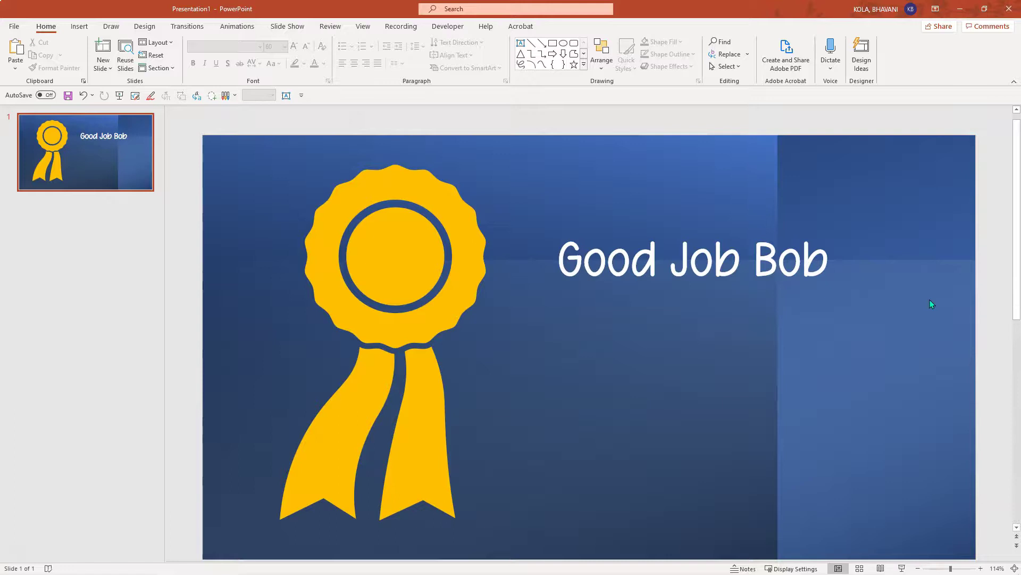
key("ctrl+a")
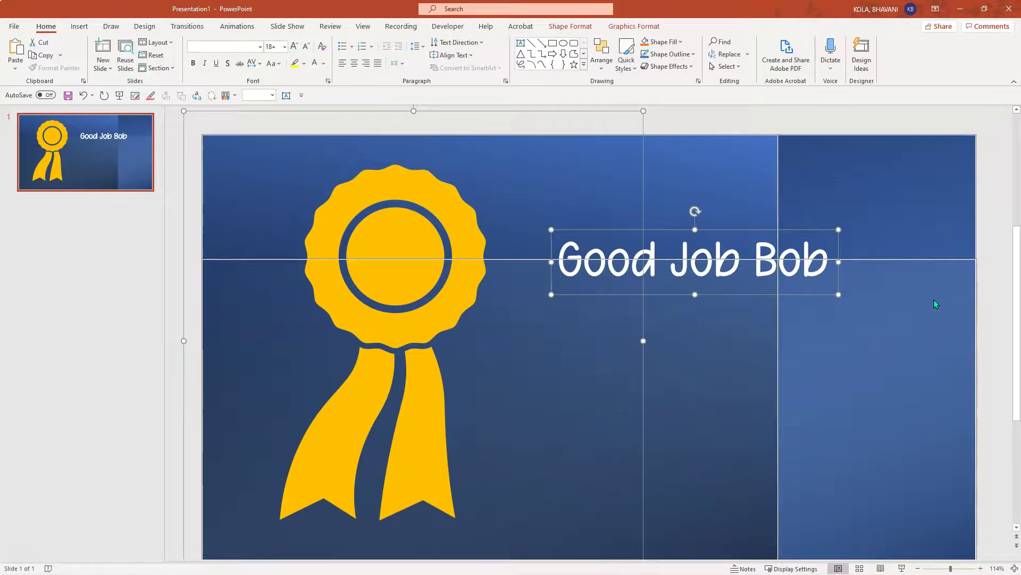
- Drag the Good Job ribbon slide into the Teams meeting chat and send it
mouse_move(320, 565)
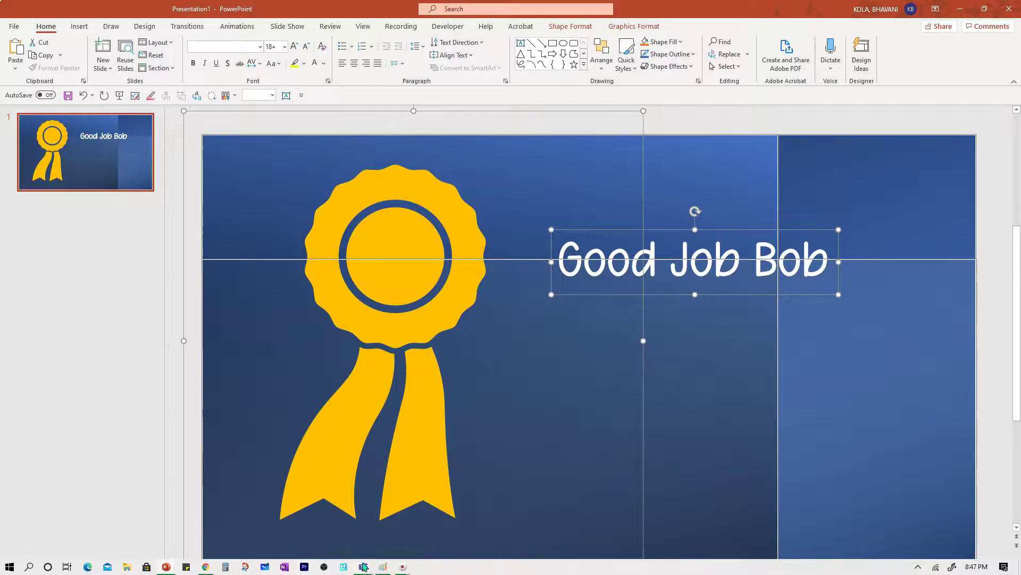
mouse_move(363, 566)
left_click(397, 504)
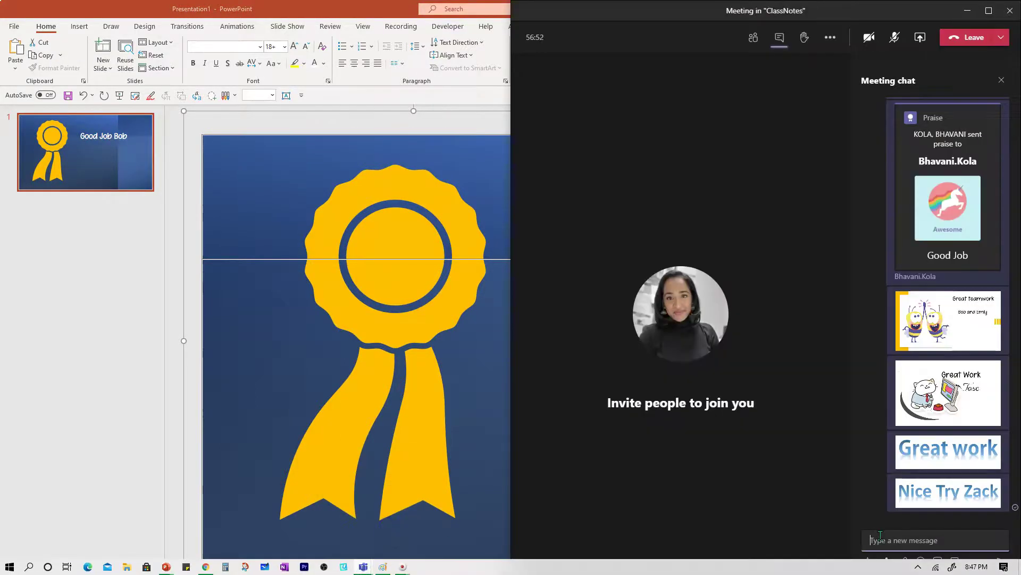
left_click_drag(899, 528, 899, 528)
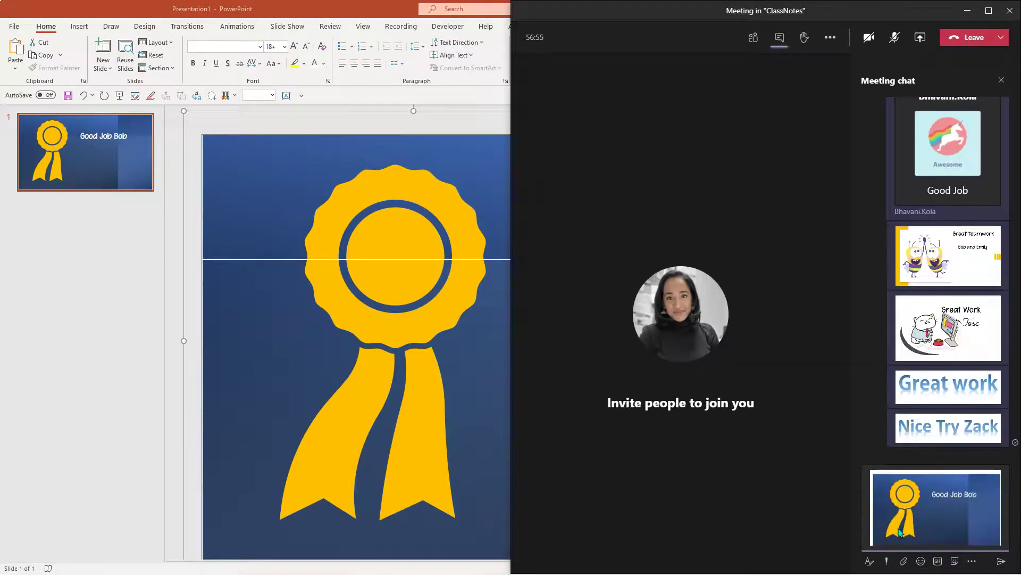
key("Return")
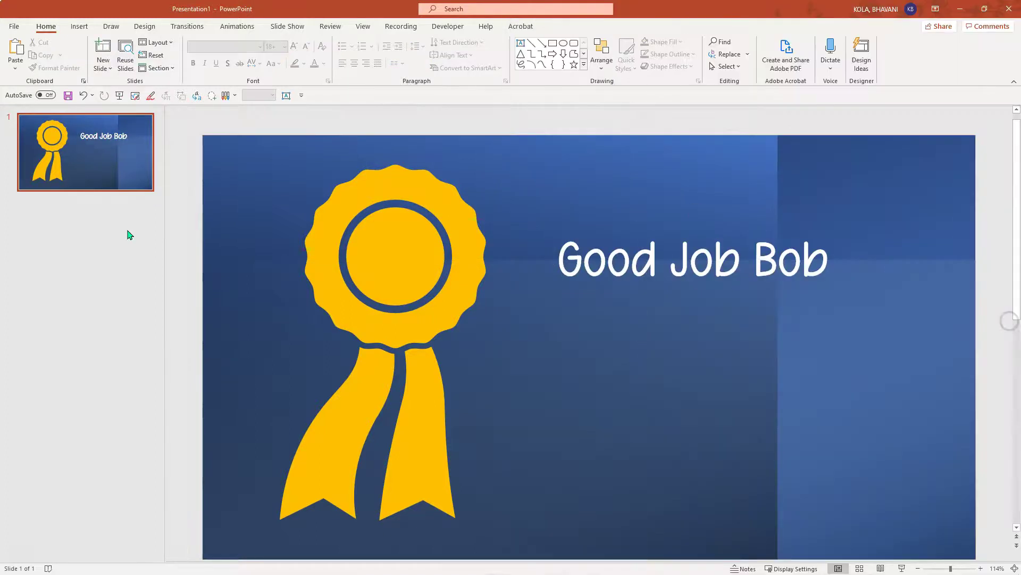
left_click(78, 26)
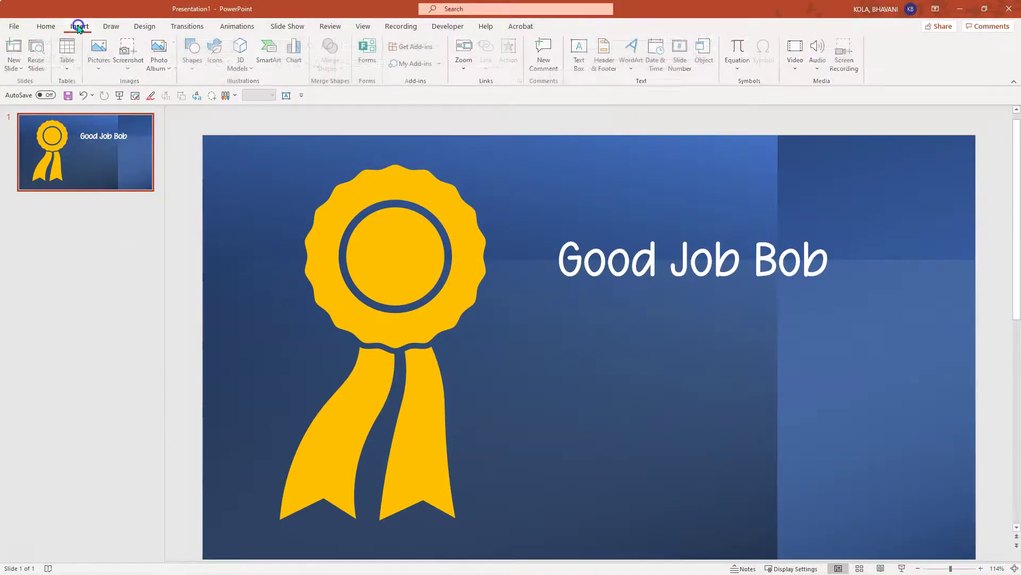
- Add a second slide and insert the bee-with-glasses sticker from the Stickers collection
left_click(98, 63)
left_click(15, 66)
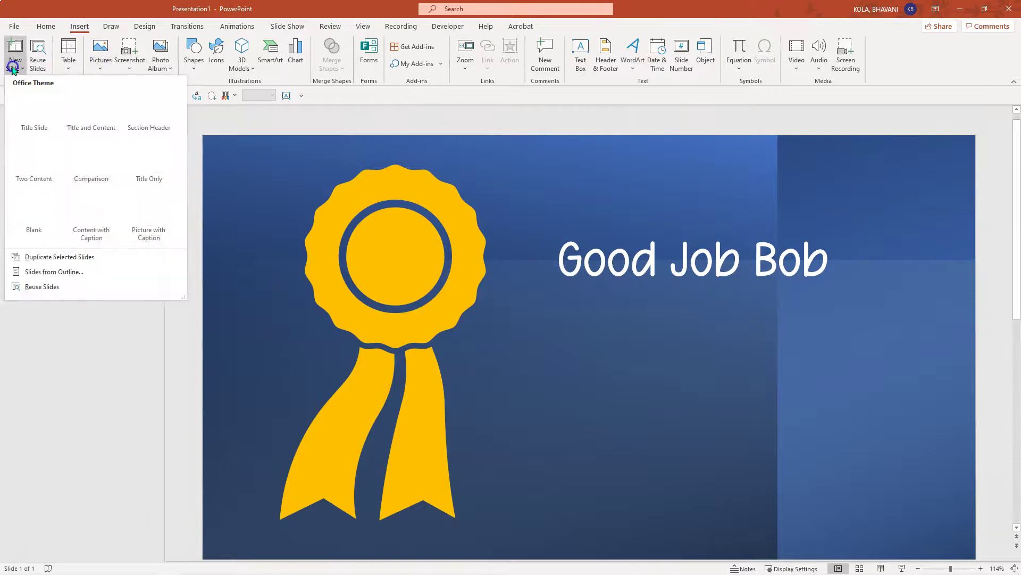
left_click(31, 224)
left_click(216, 53)
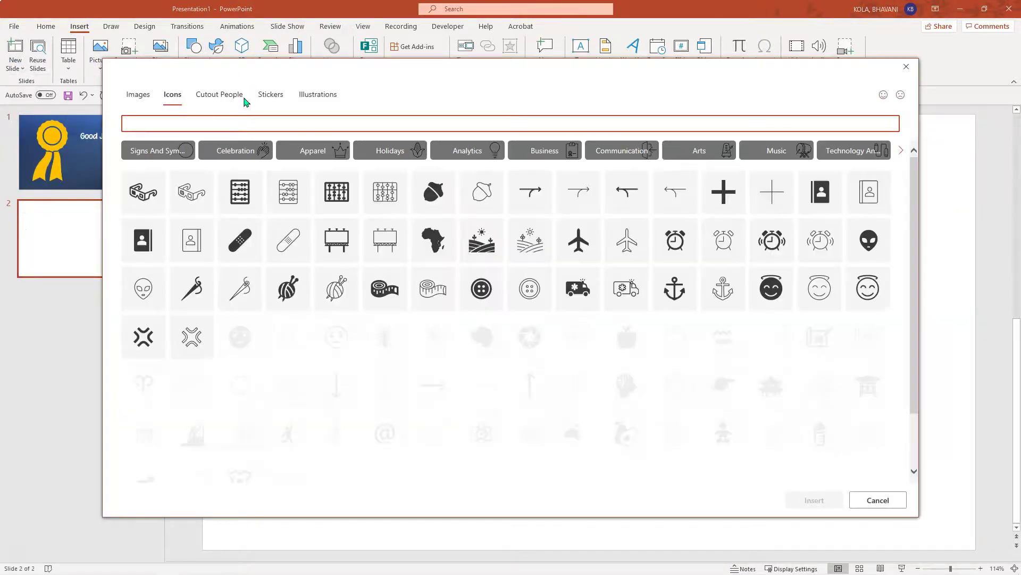
left_click(271, 96)
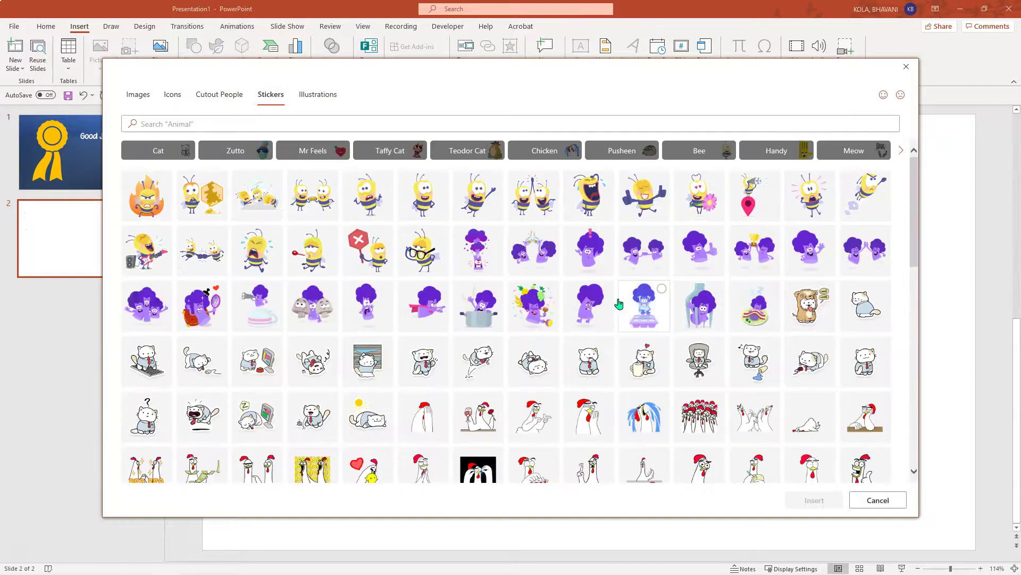
left_click(432, 259)
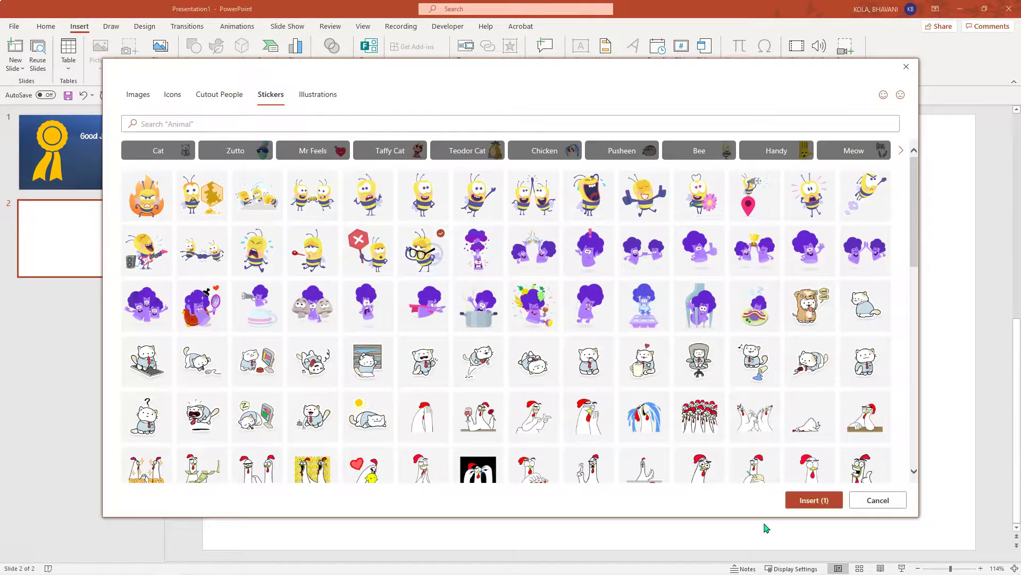
left_click(802, 505)
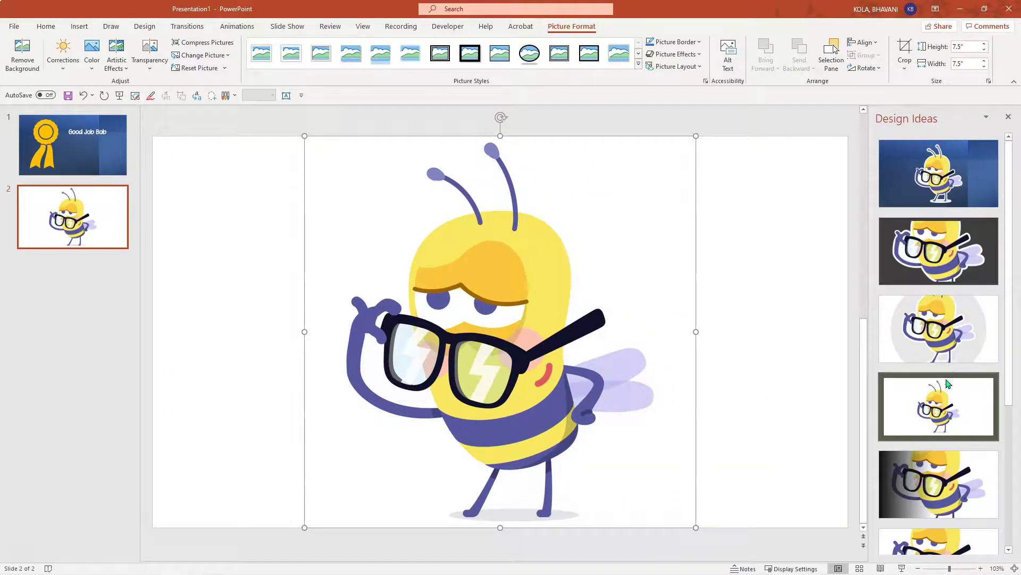
- Apply the grey-circle design and add a 'Good Thinking' caption with the student's name
left_click(941, 336)
left_click(800, 333)
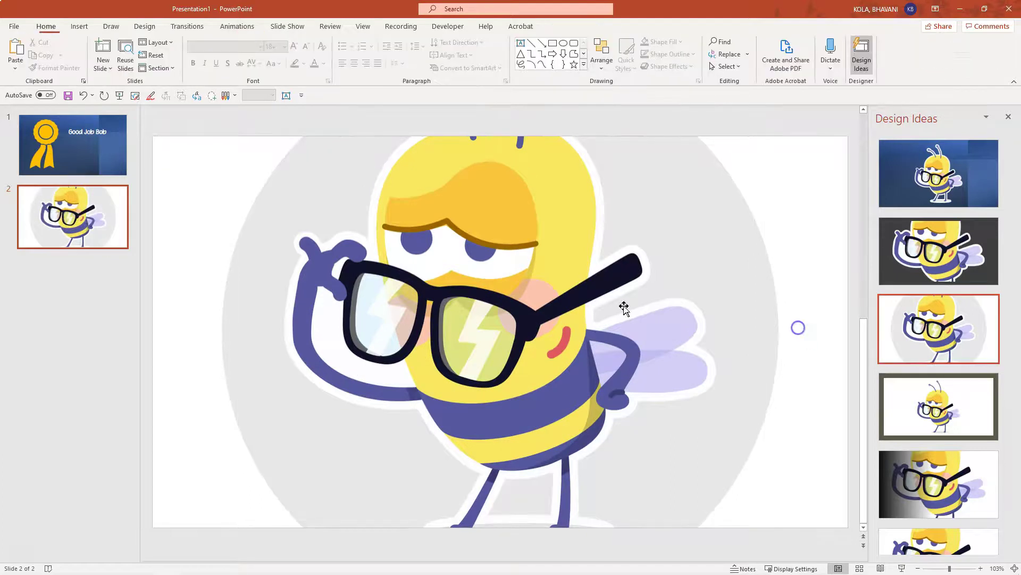
left_click(286, 96)
left_click(228, 219)
type("Goo")
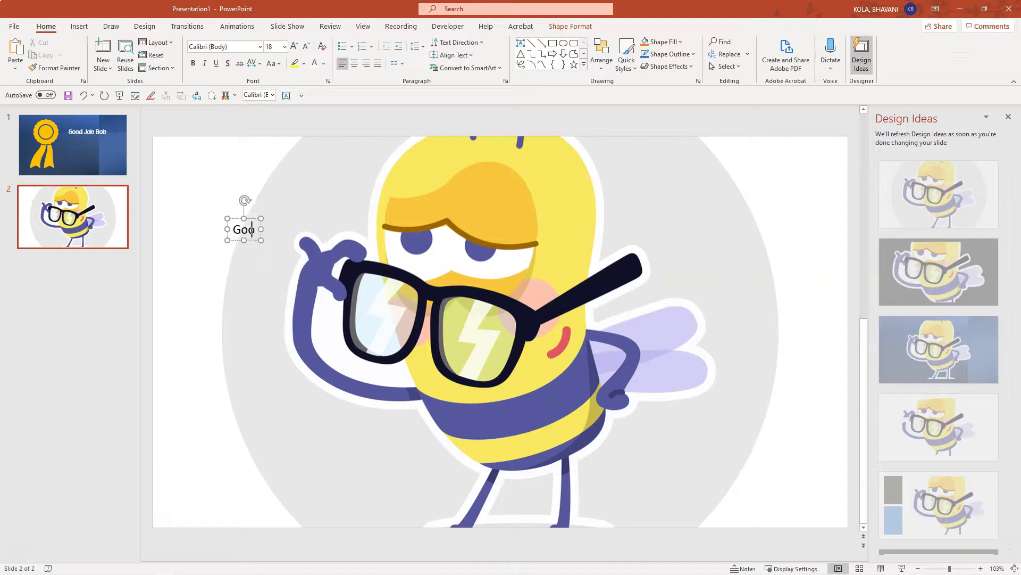
type("d Think")
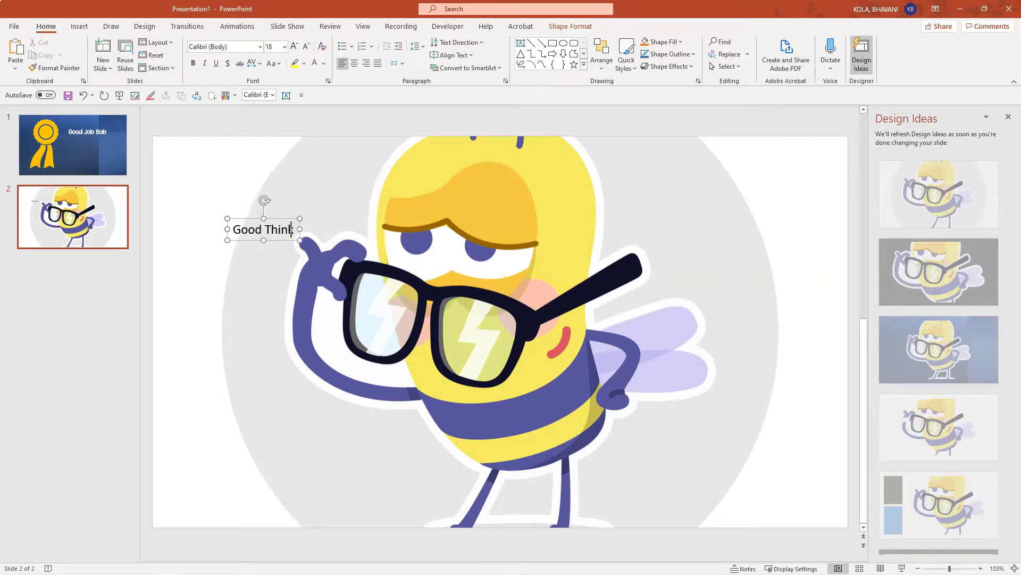
type("ing Sa")
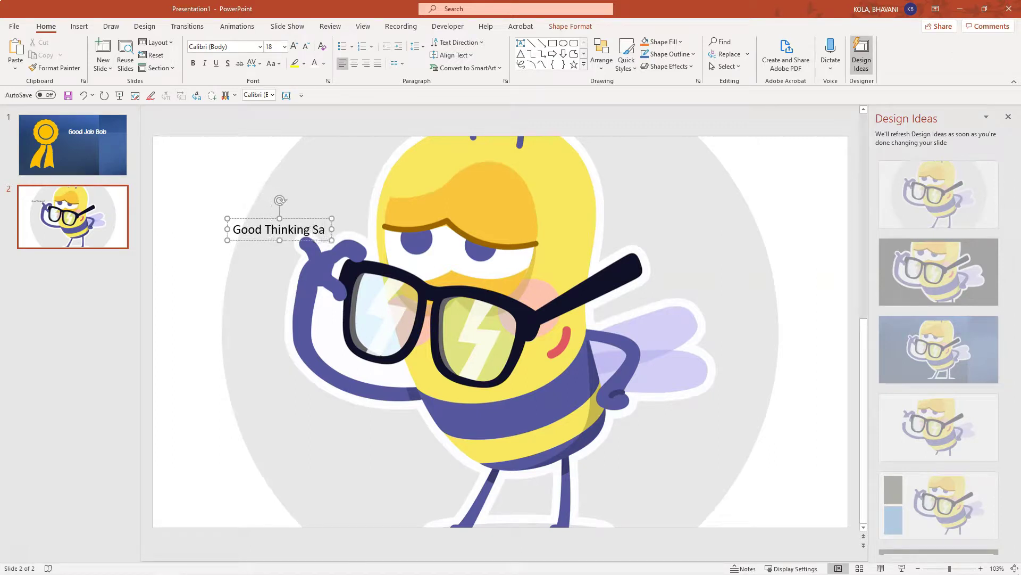
type("rah")
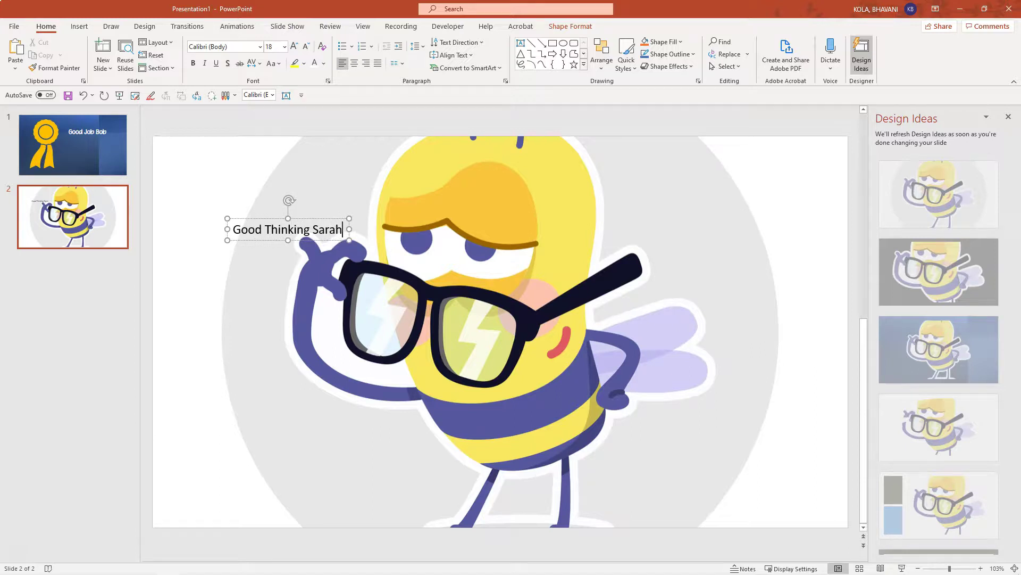
- Make the caption bold at 48 pt, positioned at the slide's top-left
left_click_drag(261, 218, 241, 171)
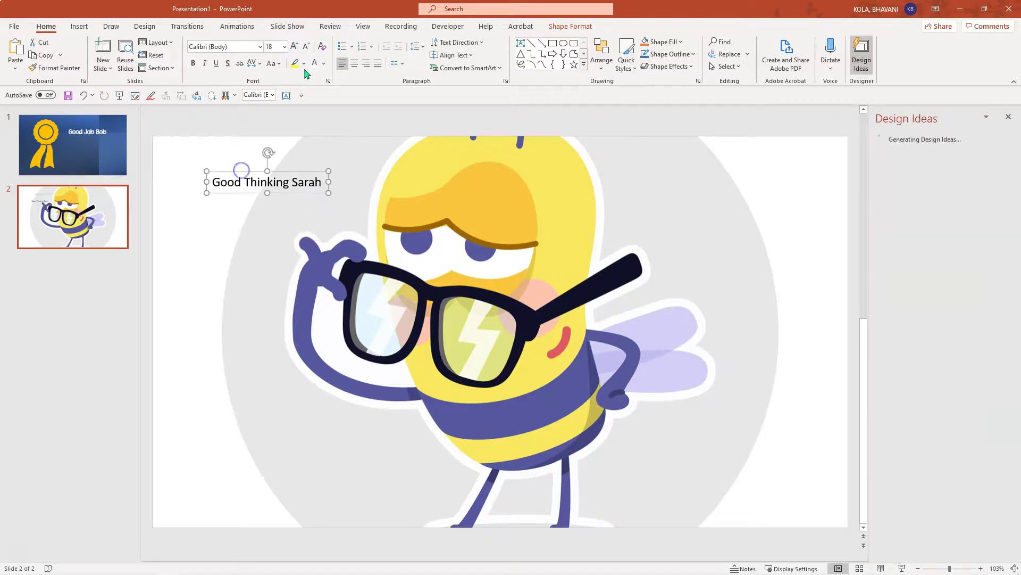
left_click(294, 47)
left_click(293, 47)
left_click(293, 47)
left_click(293, 47)
left_click(294, 46)
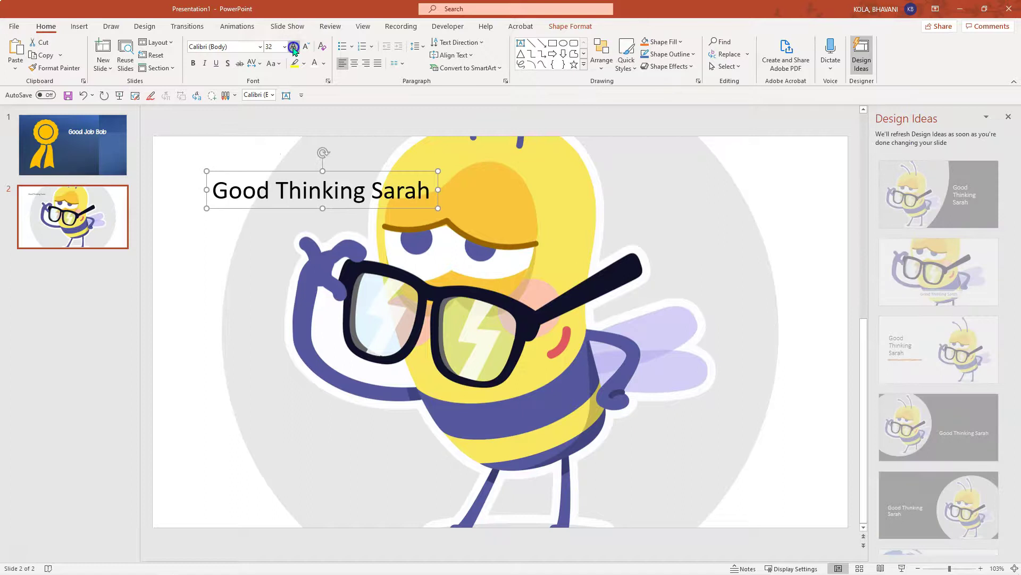
left_click(293, 47)
left_click(294, 47)
left_click(294, 47)
left_click_drag(319, 171, 271, 160)
left_click(193, 63)
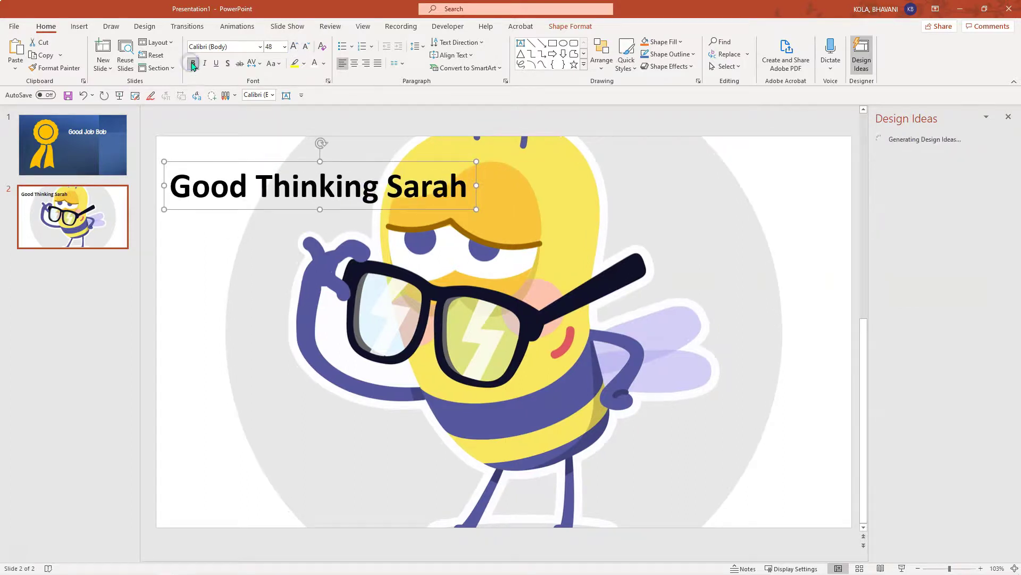
- Apply the fourth Design Ideas layout with caption left and bee right, then select all
left_click(781, 197)
key("Tab")
left_click(802, 245)
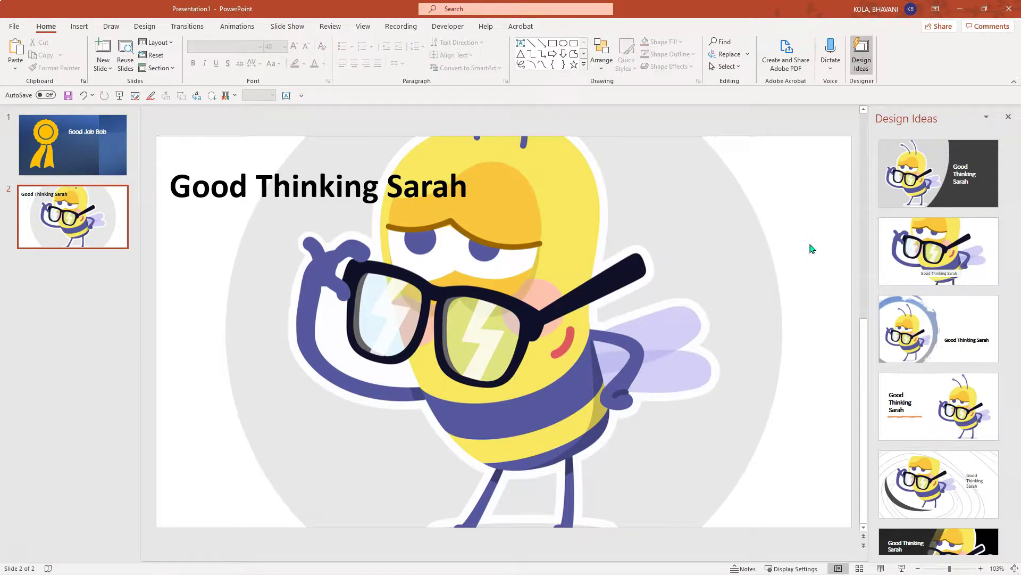
left_click(929, 414)
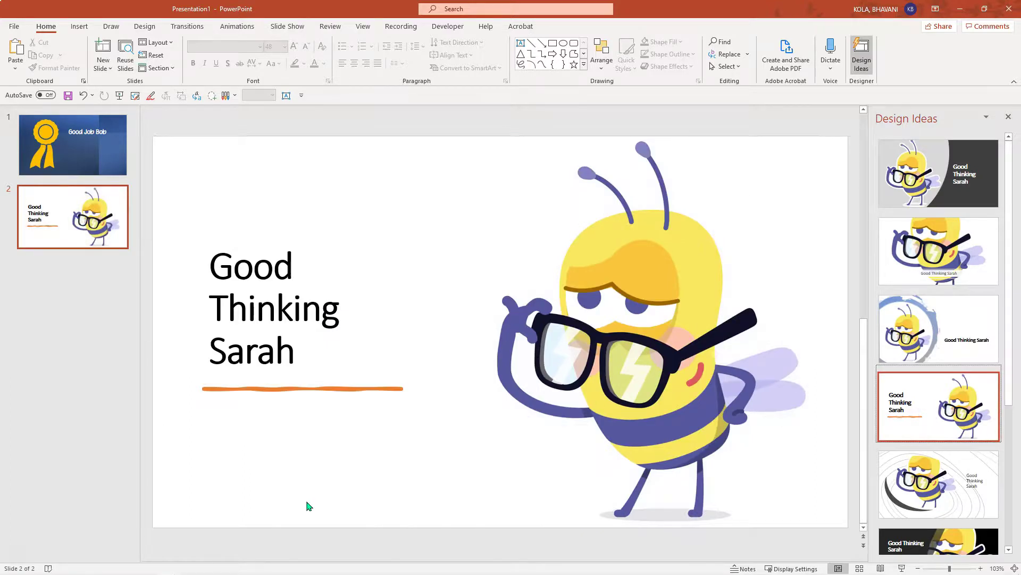
key("ctrl+a")
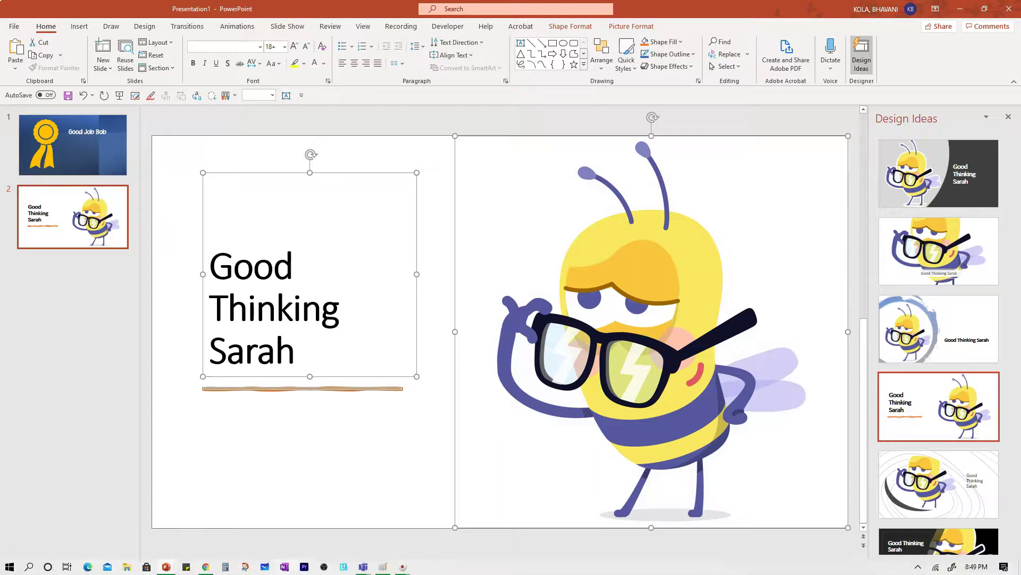
- Paste the Good Thinking bee slide into the Teams meeting chat and send it
mouse_move(366, 568)
left_click(399, 531)
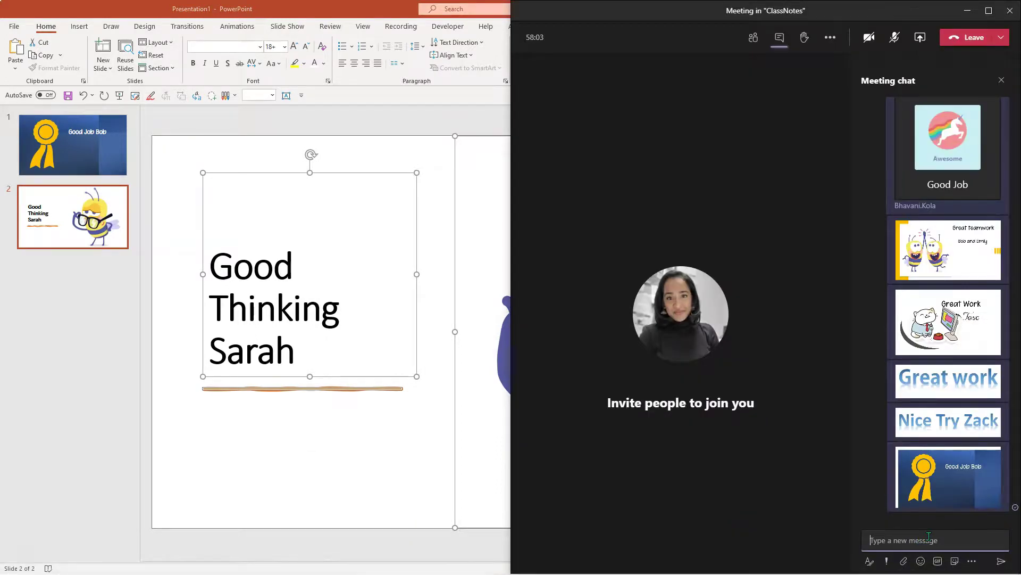
key("ctrl+v")
key("Return")
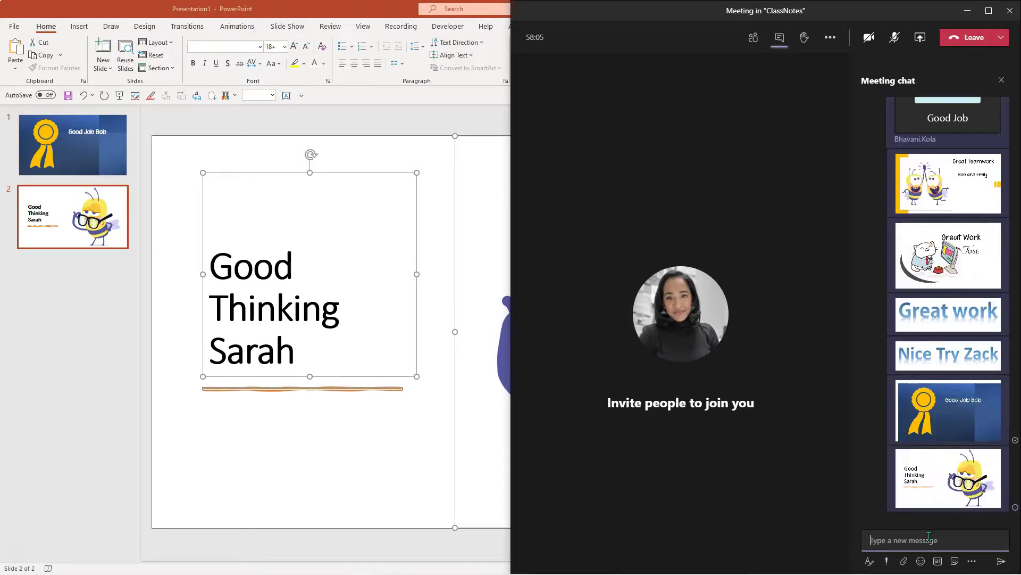
- Snap PowerPoint and Teams side by side again
left_click(112, 409)
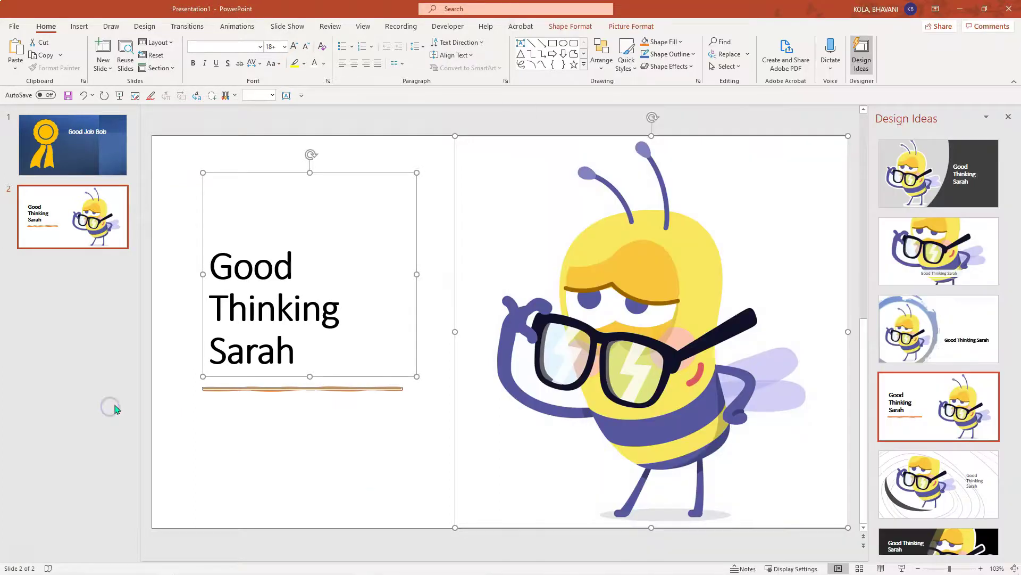
key("super+Down")
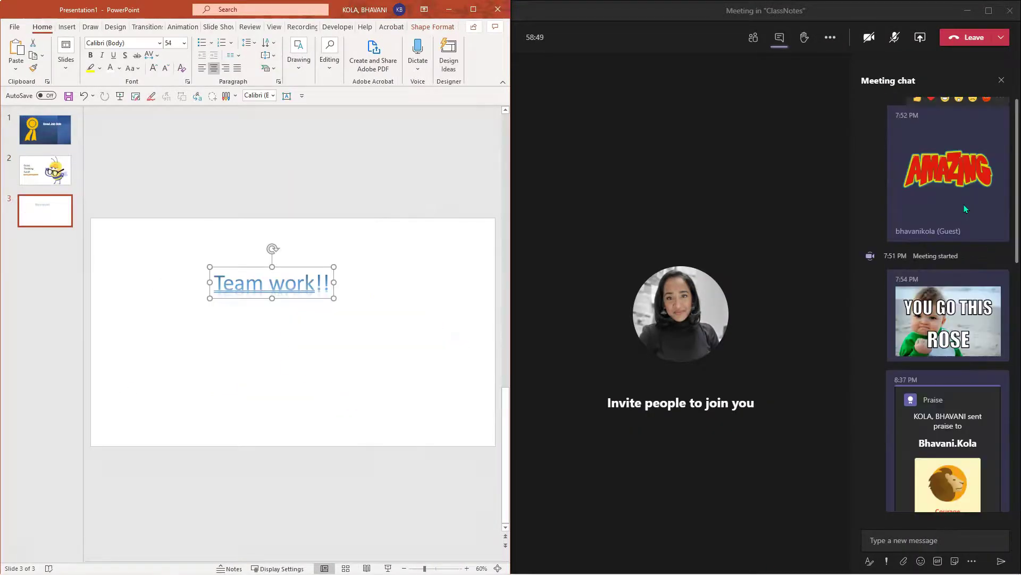
scroll(972, 235, "down", 10)
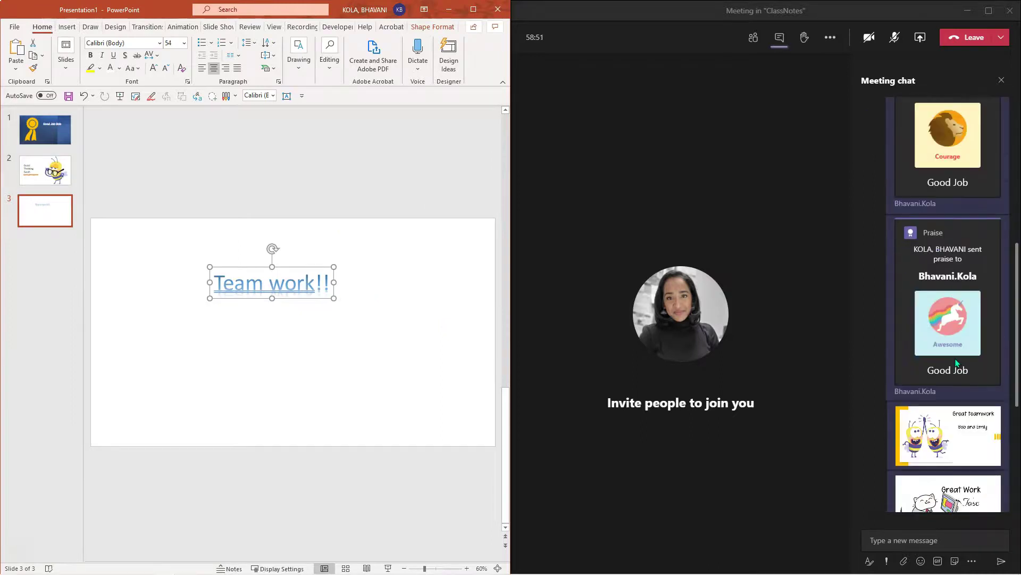
mouse_move(926, 224)
scroll(947, 292, "down", 1)
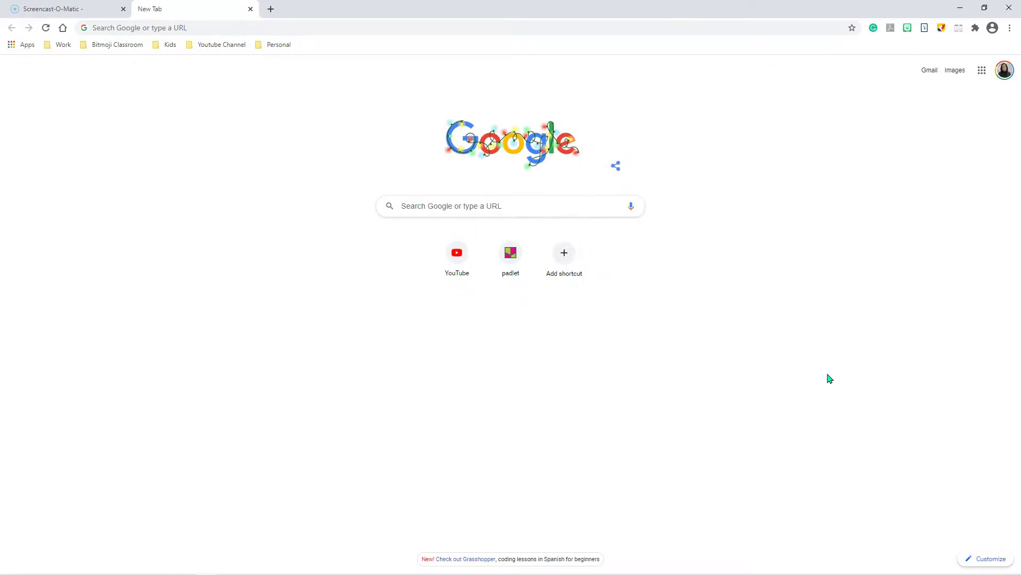
- Snap Chrome left and search Bitmoji for 'Good Job' with the student's name
key("super+Down")
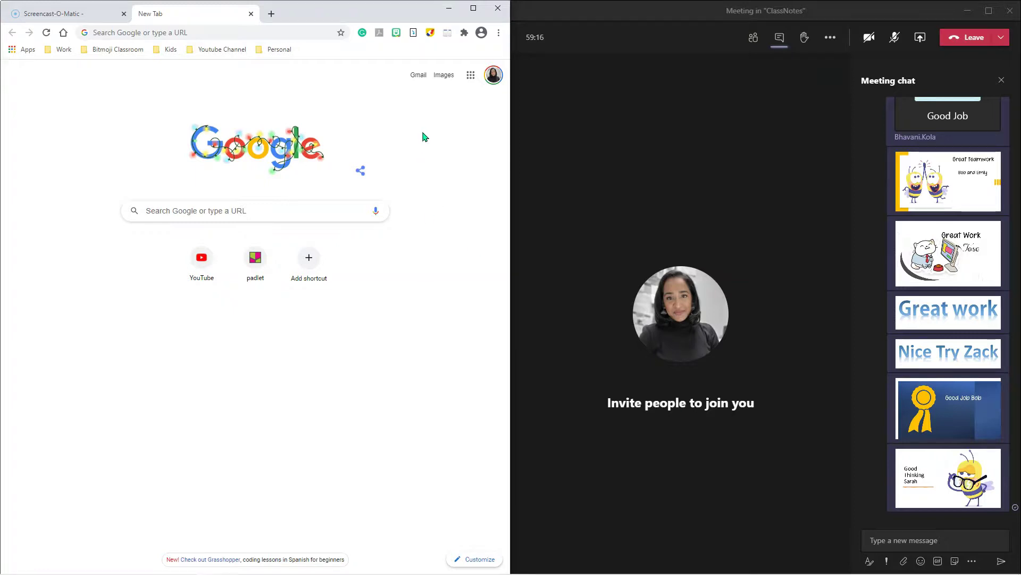
left_click(396, 37)
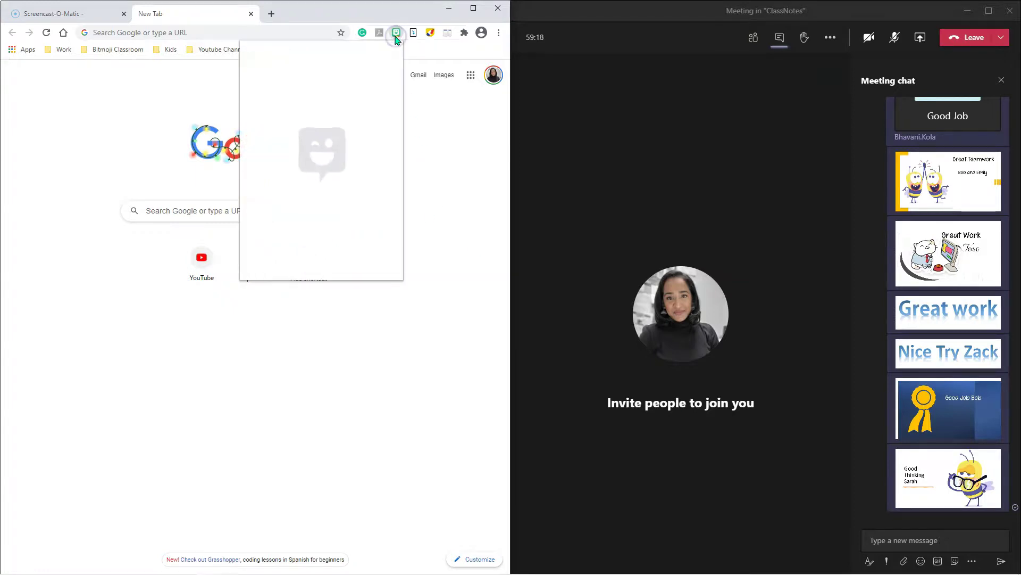
type("G")
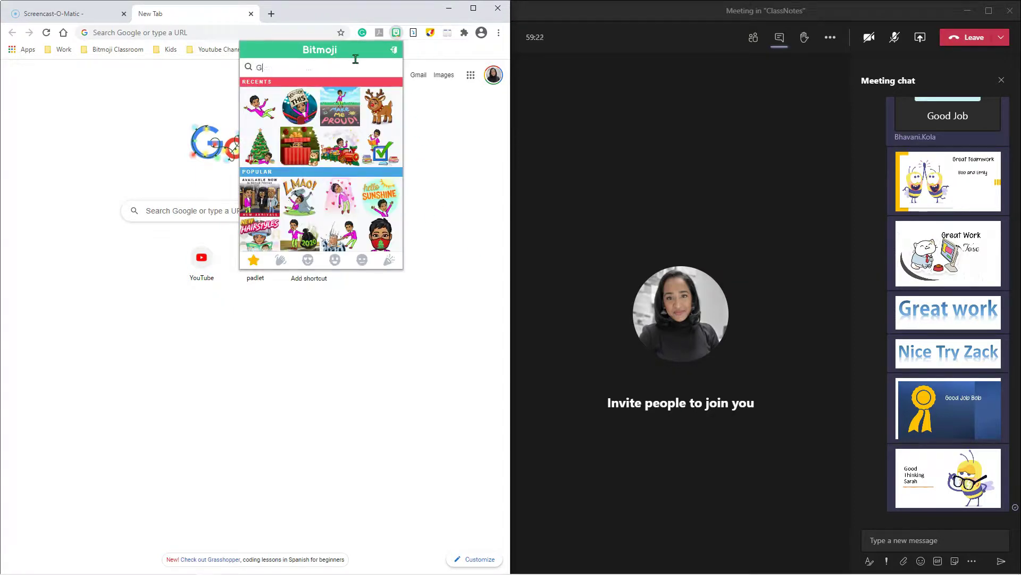
type("ood J")
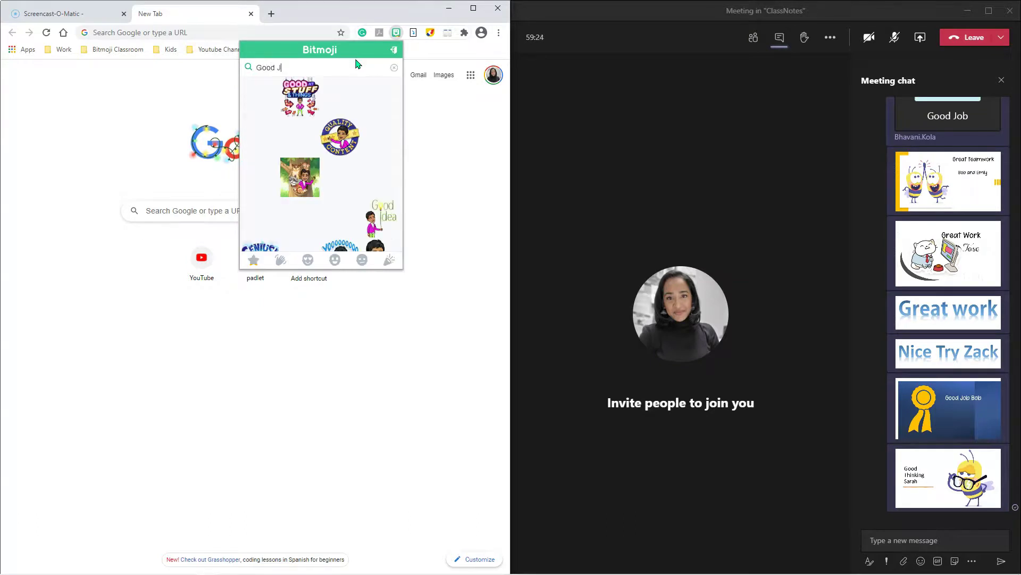
type("ob Caleb")
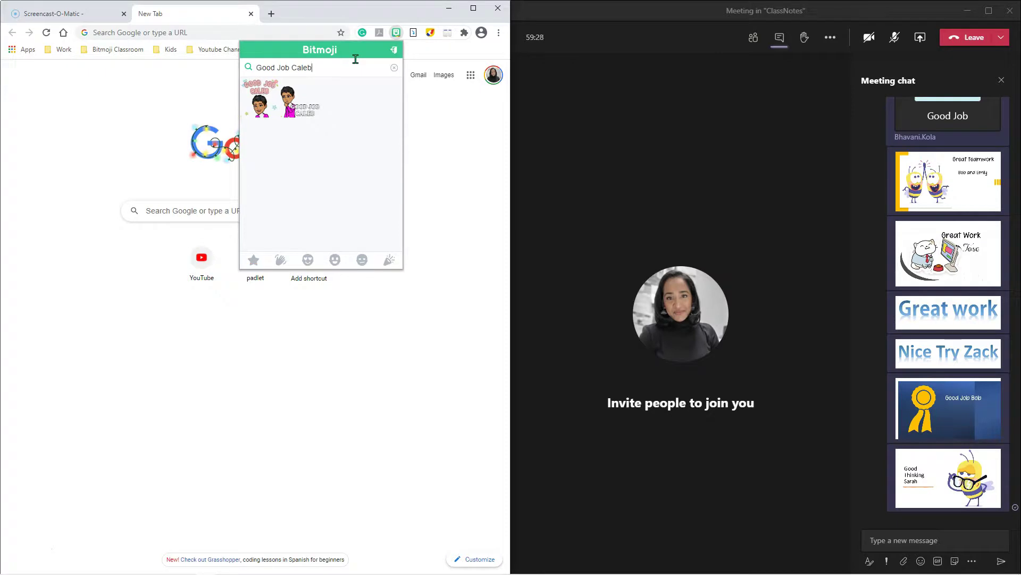
- Copy the first personalised Good Job sticker and send it in the meeting chat
right_click(259, 102)
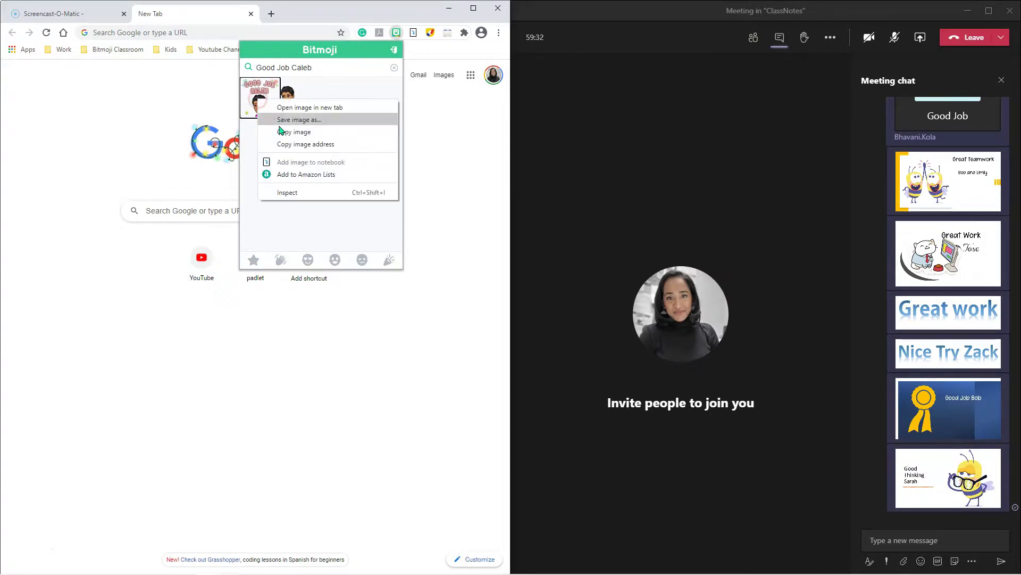
left_click(284, 133)
left_click(936, 537)
key("ctrl+v")
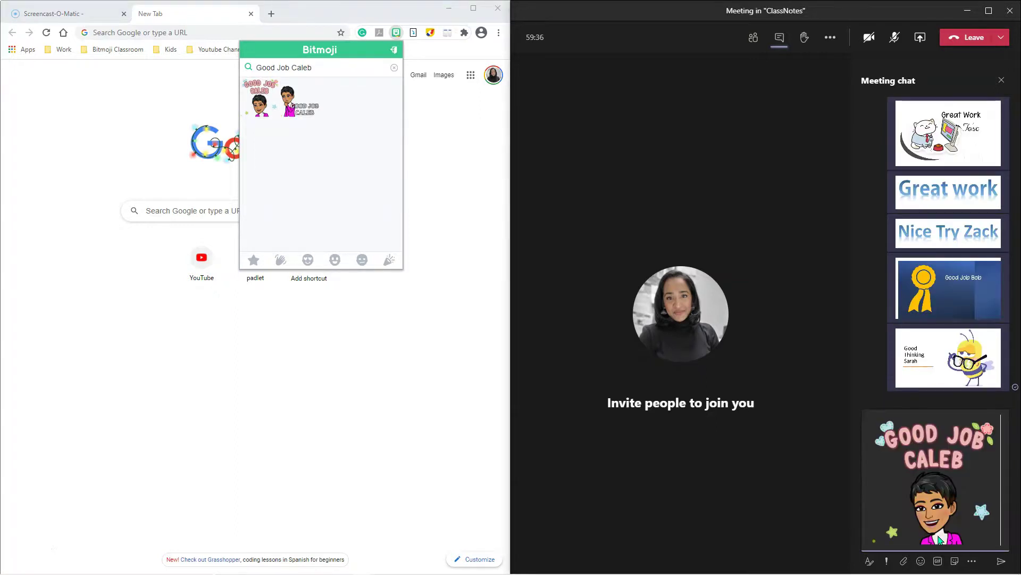
key("Return")
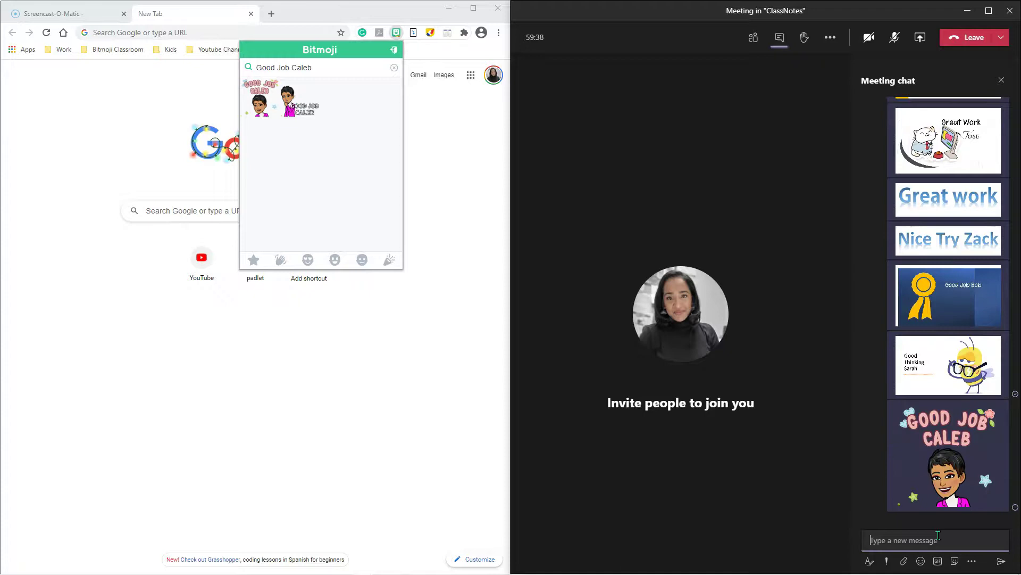
- Search Bitmoji for 'pose' and copy the pointing-figure sticker
left_click_drag(329, 68, 257, 68)
type("p")
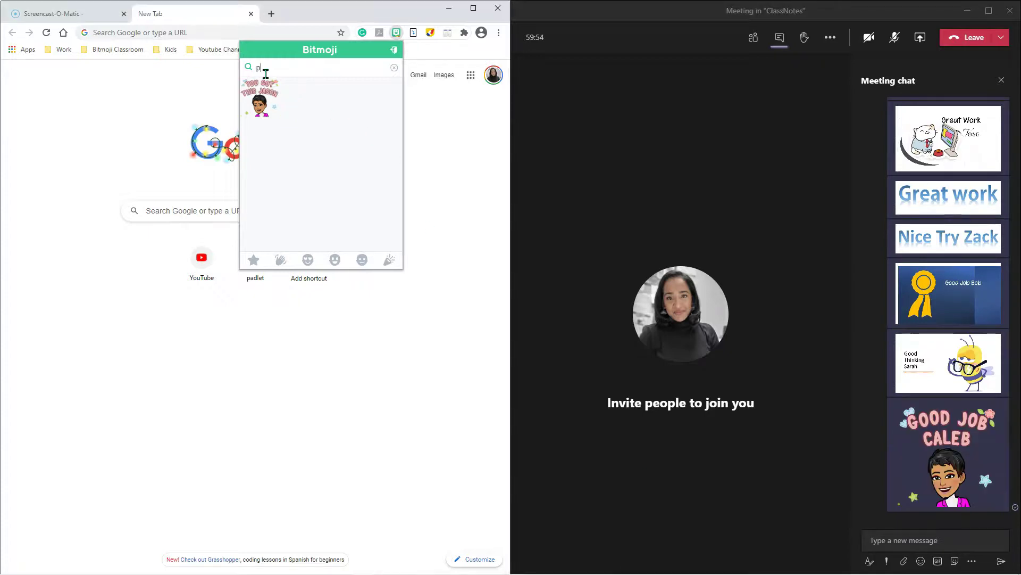
type("ose")
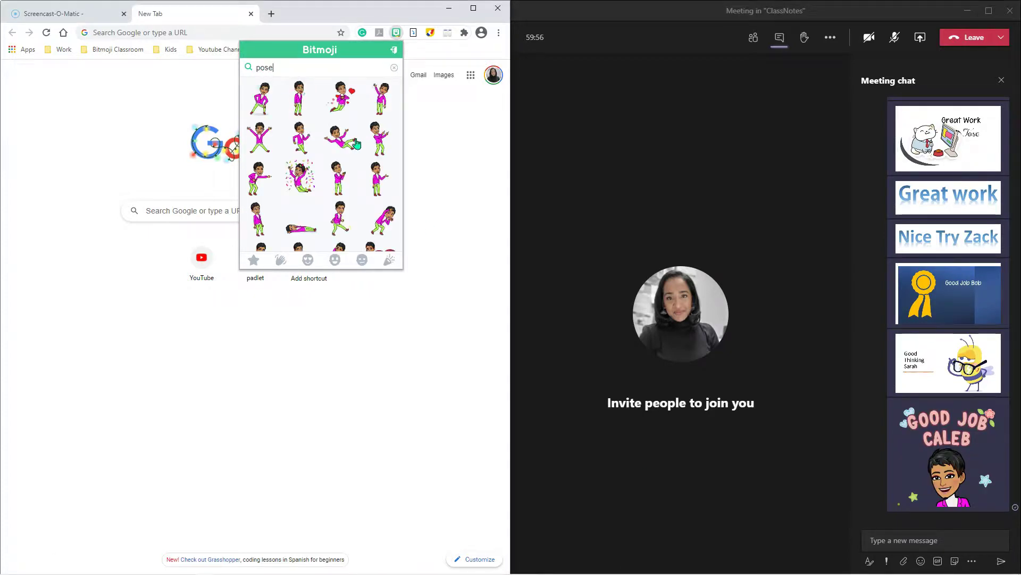
right_click(377, 140)
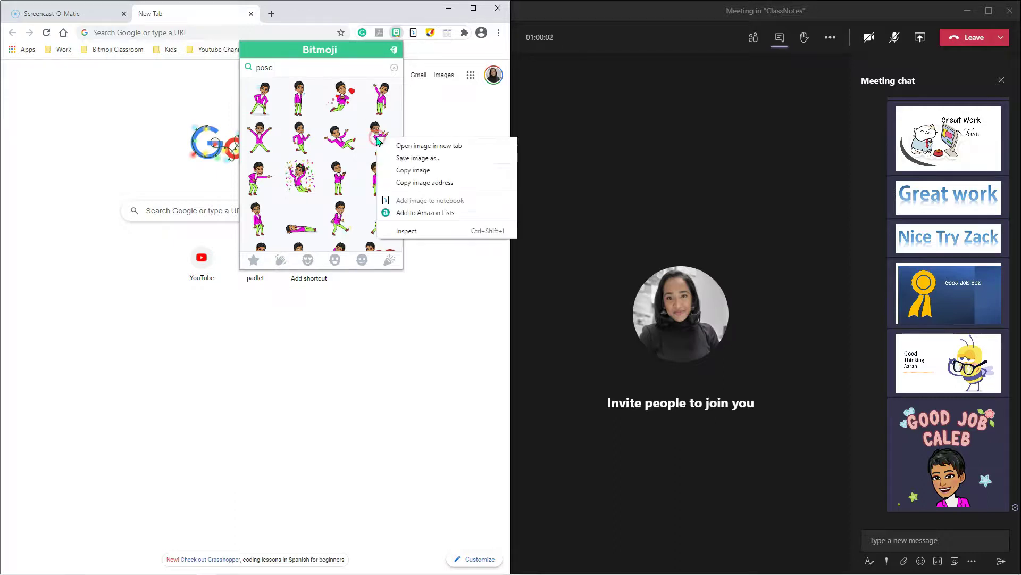
left_click(420, 166)
- Send the sticker with 'Keep up the great work', mentioning the guest participant
left_click(919, 543)
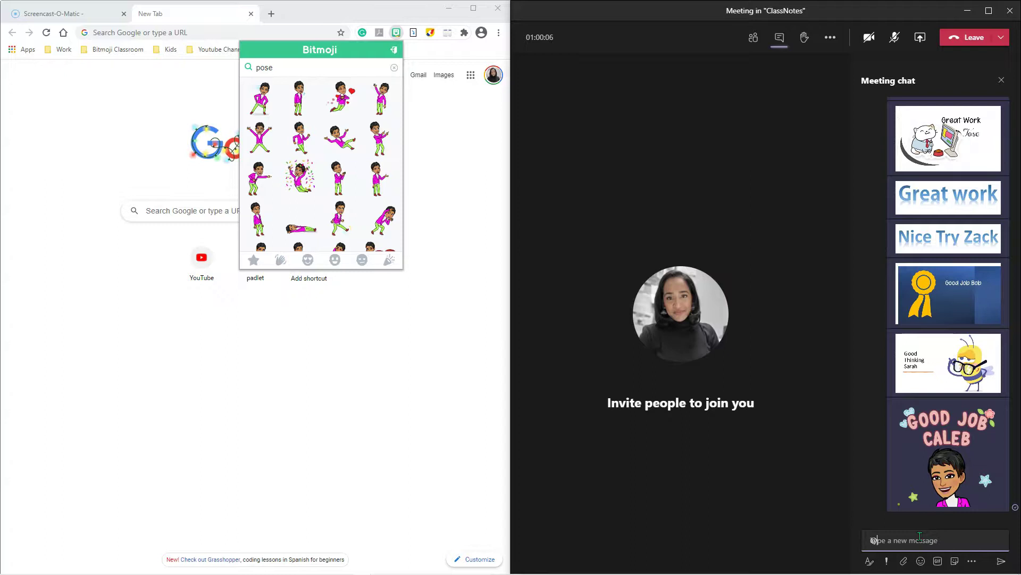
type("@bh")
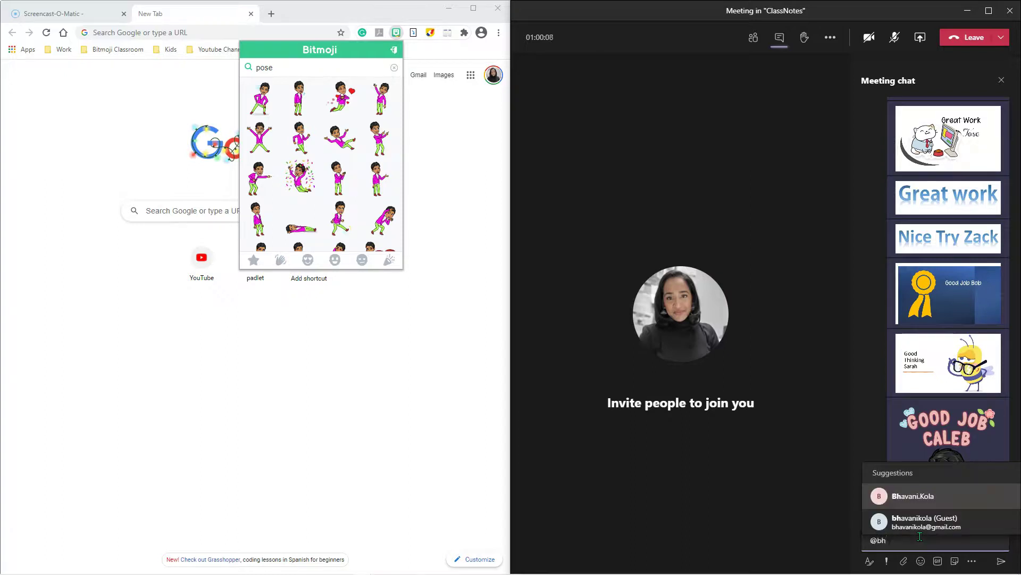
left_click(920, 526)
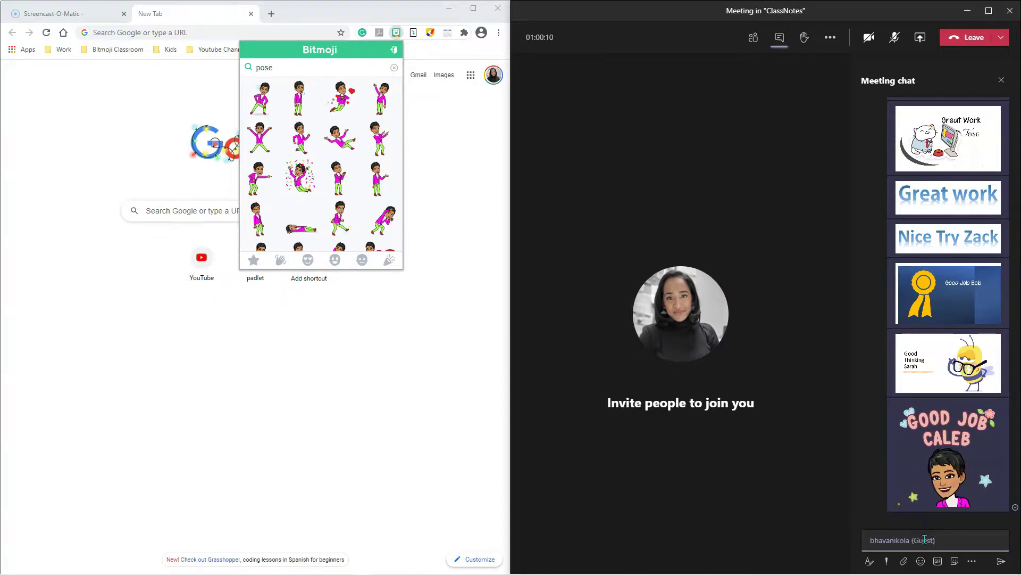
key("ctrl+v")
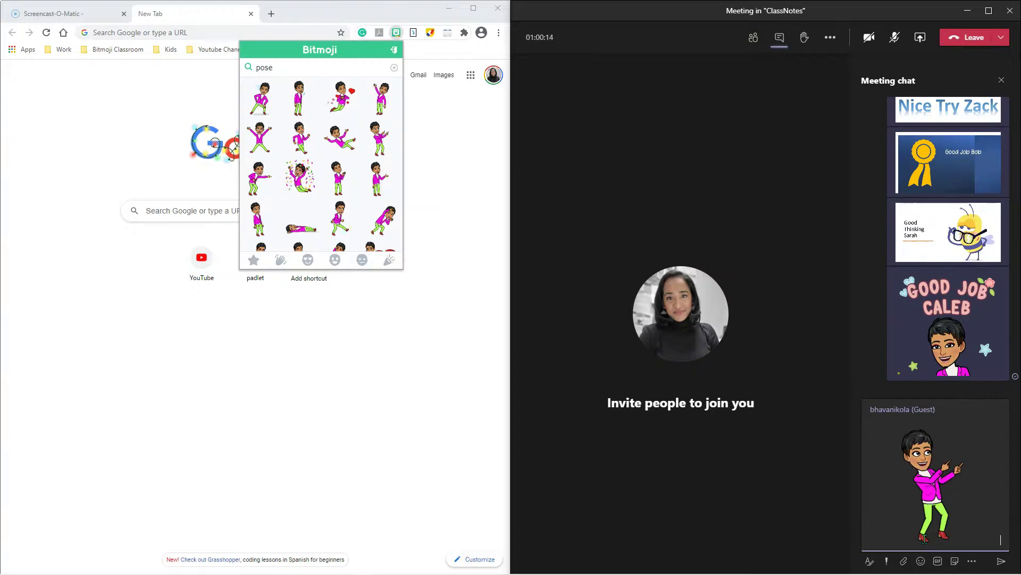
type("Keep up the great work")
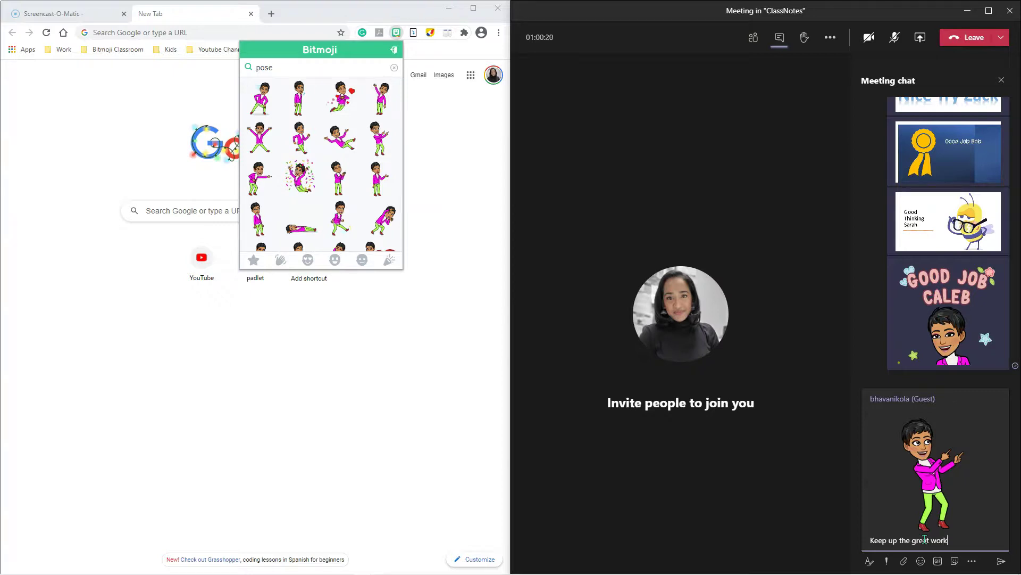
key("Return")
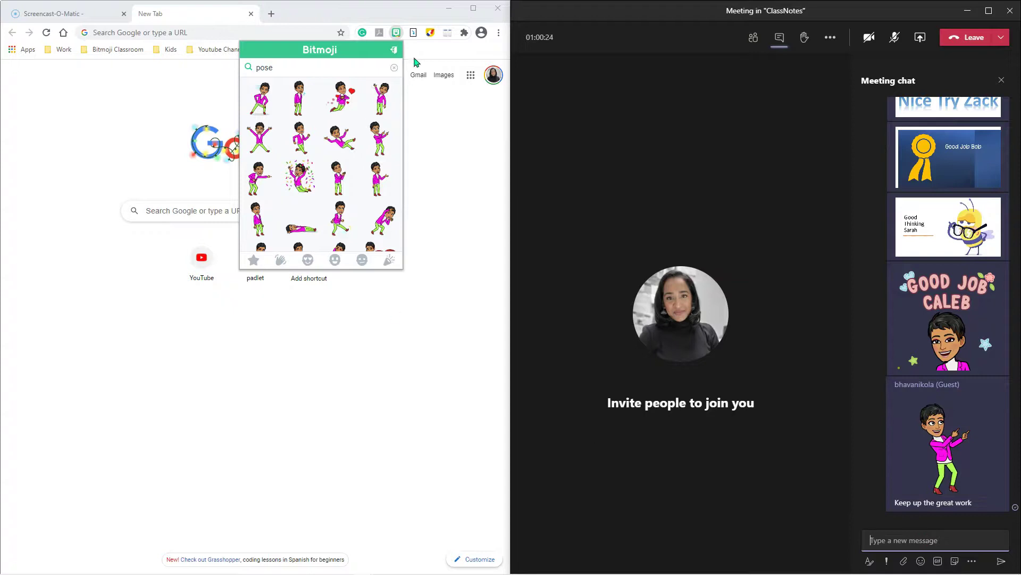
right_click(302, 171)
- Post the confetti Bitmoji in the meeting chat with a congratulations message naming the student
left_click(316, 200)
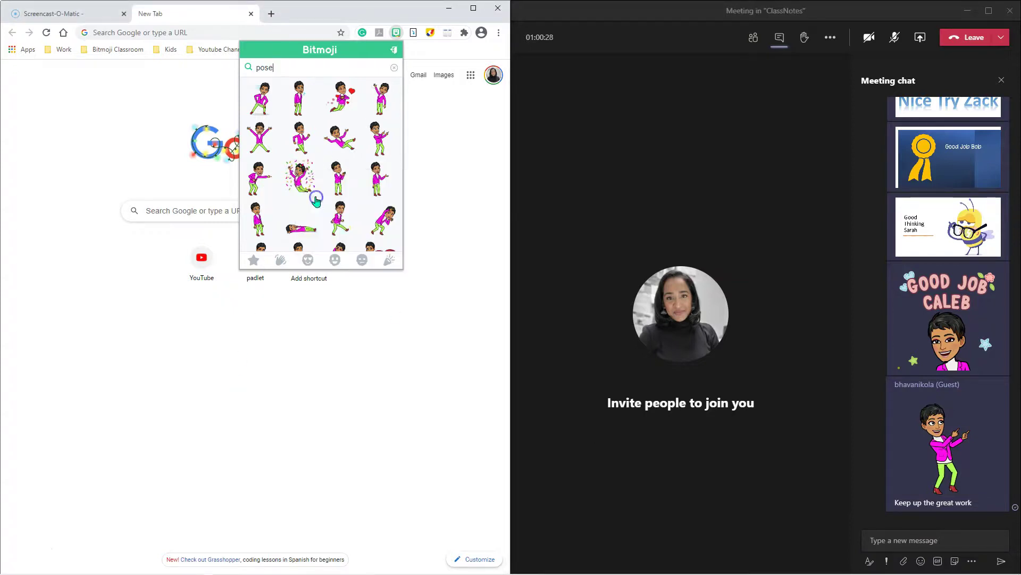
left_click(894, 539)
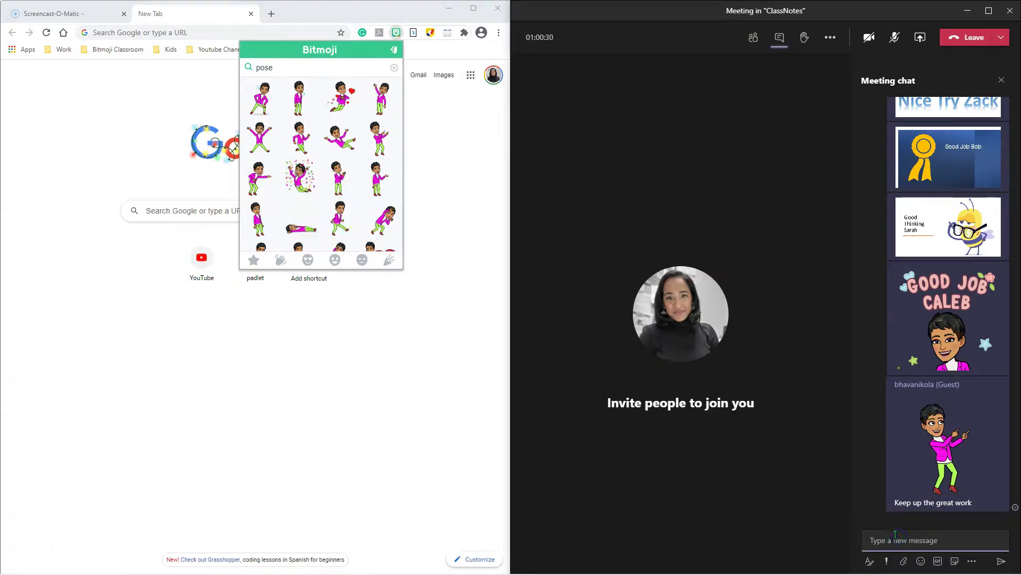
key("ctrl+v")
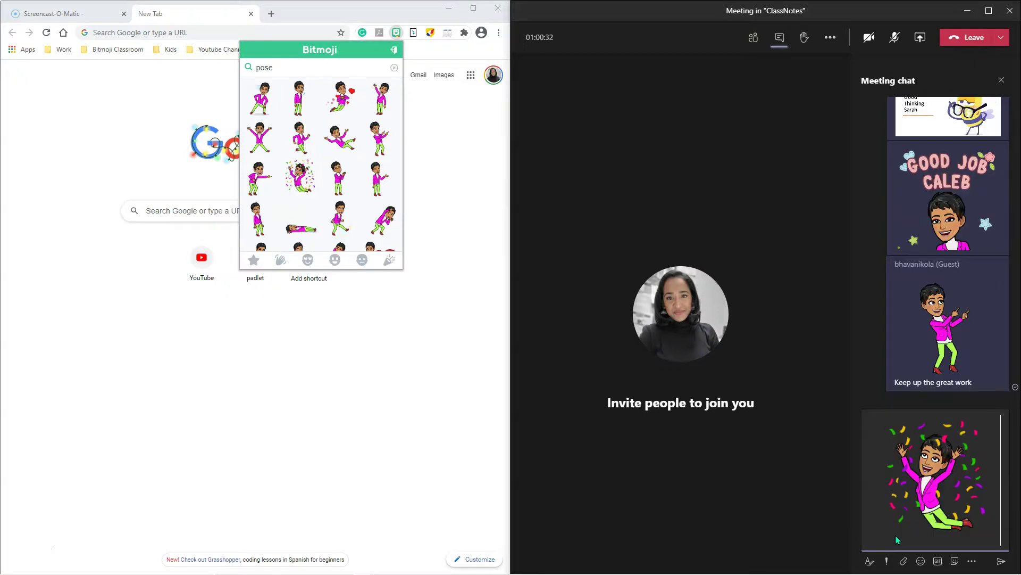
type("c")
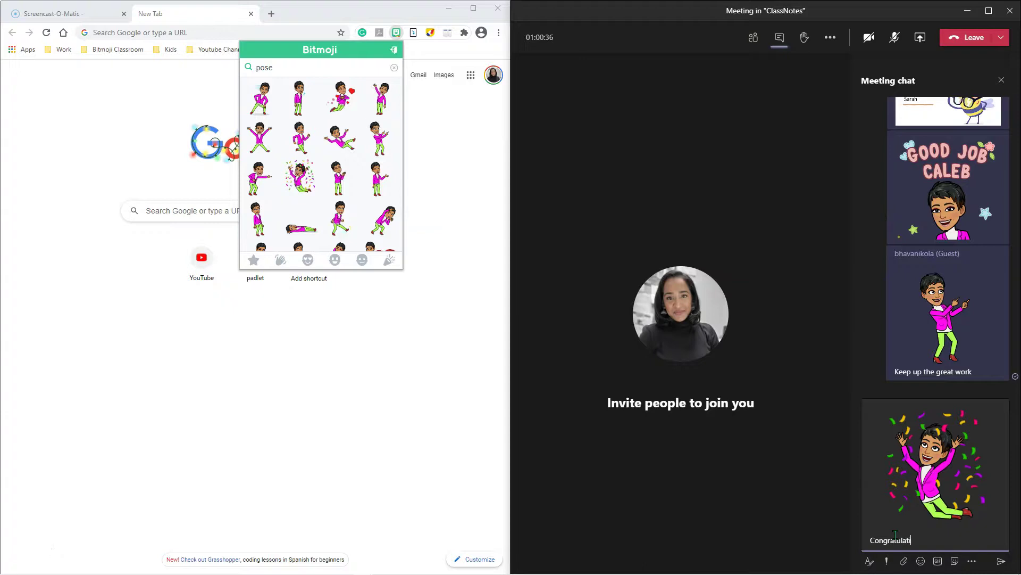
type("nna")
key("Return")
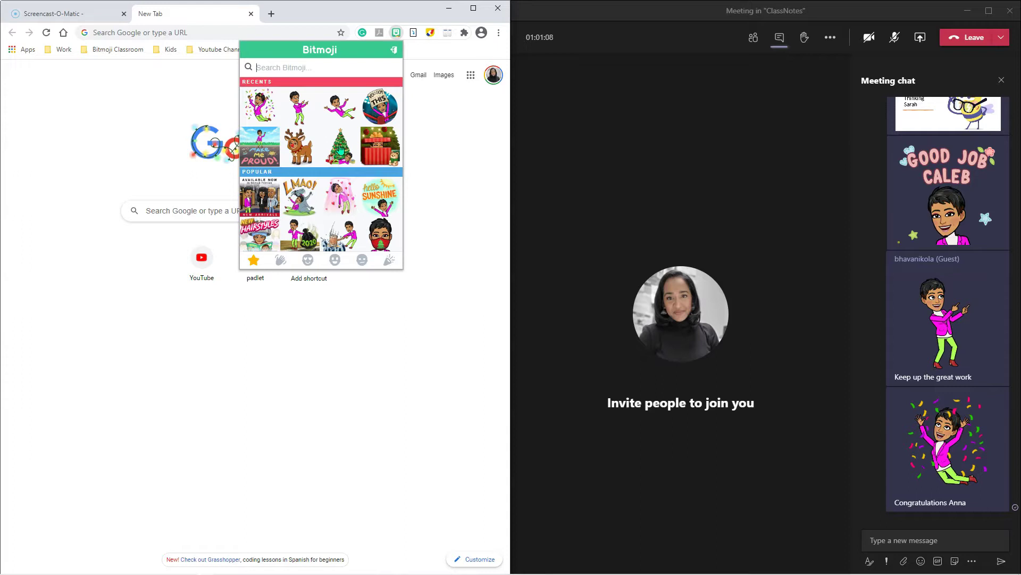
- Post the Christmas-tree Bitmoji in the meeting chat with the message 'Merry Christmas Class.'
right_click(341, 145)
left_click(365, 176)
left_click(942, 532)
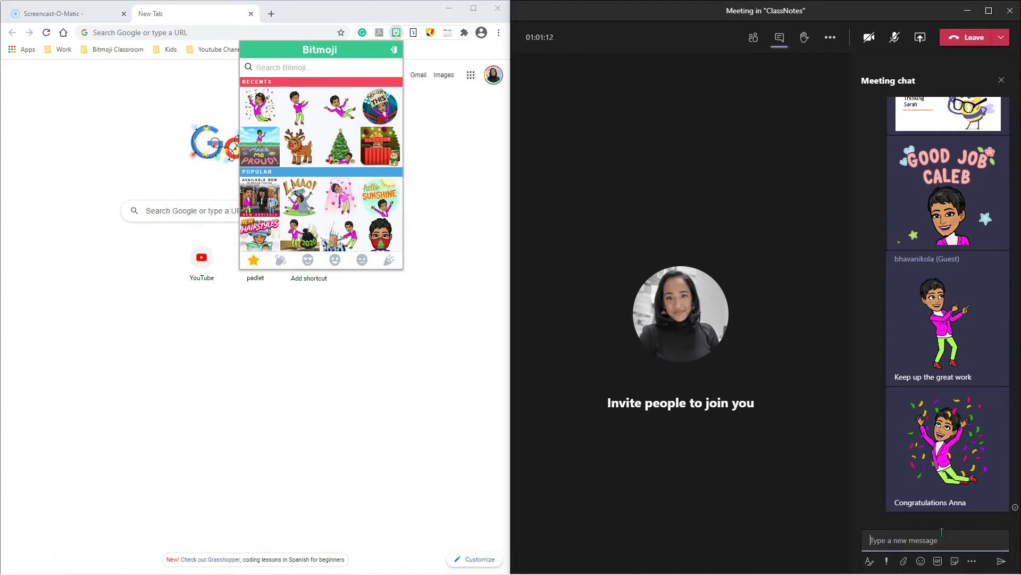
key("ctrl+v")
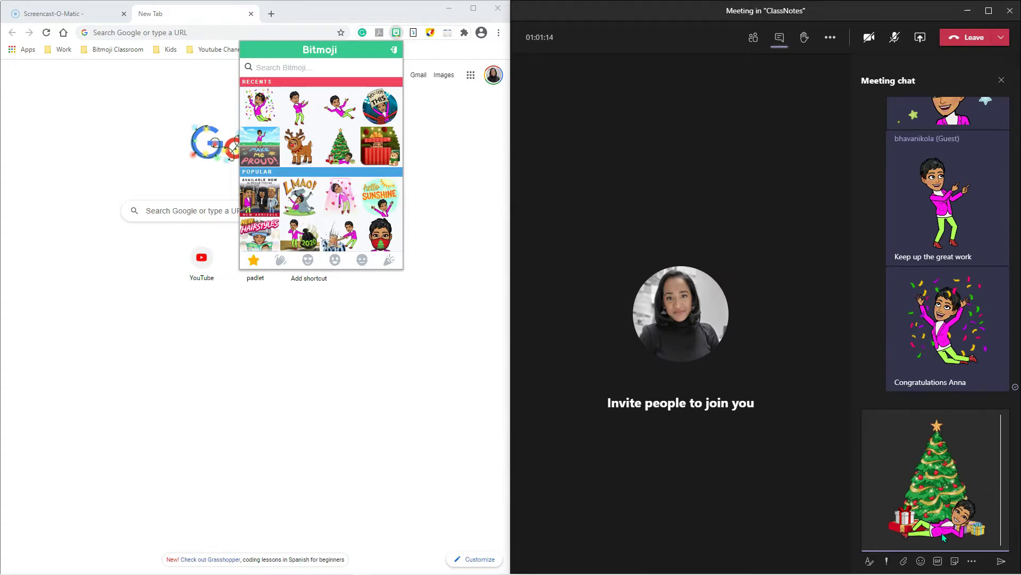
type("Merry Christmas Cla")
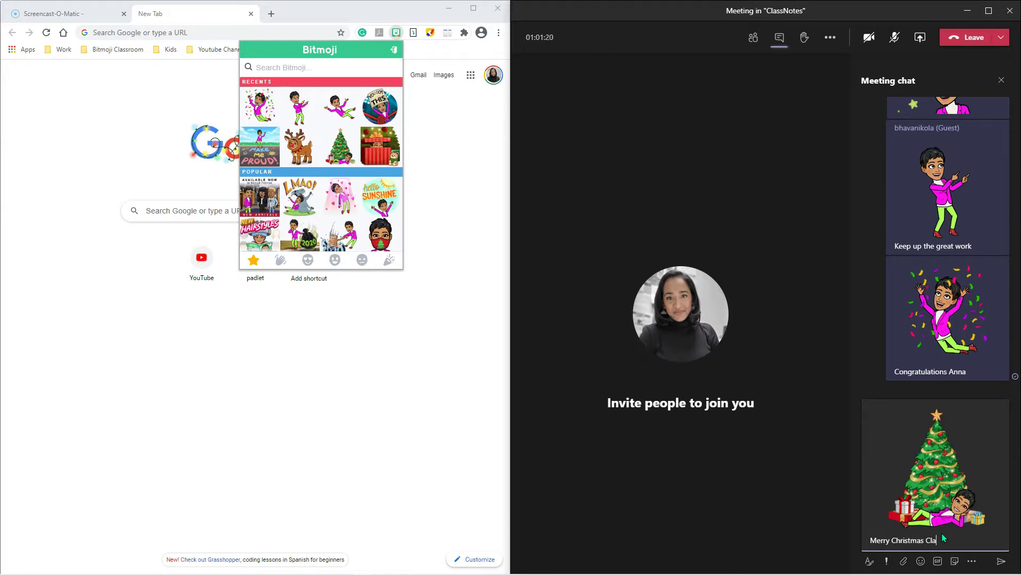
type("ss.")
key("Return")
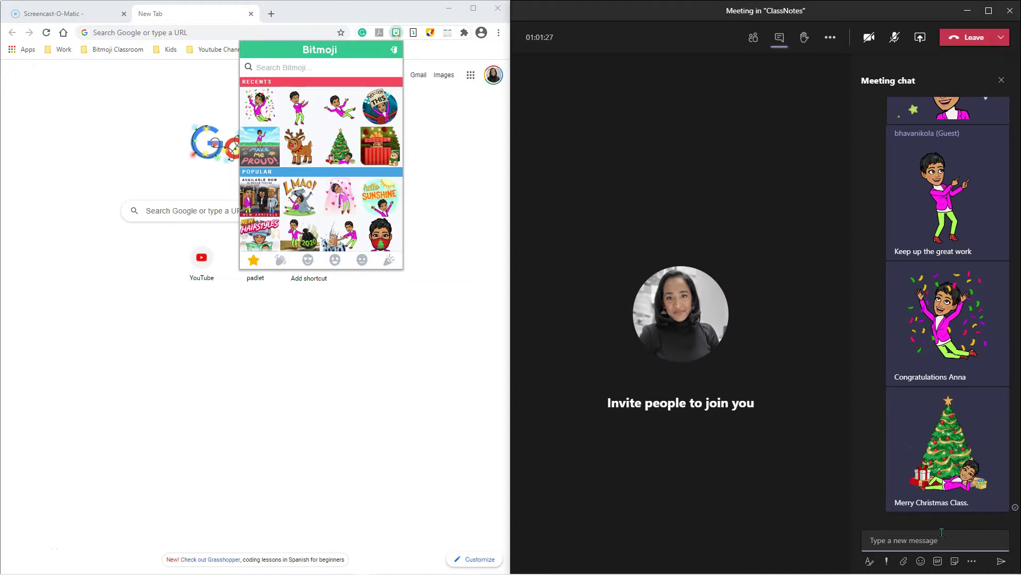
left_click(369, 429)
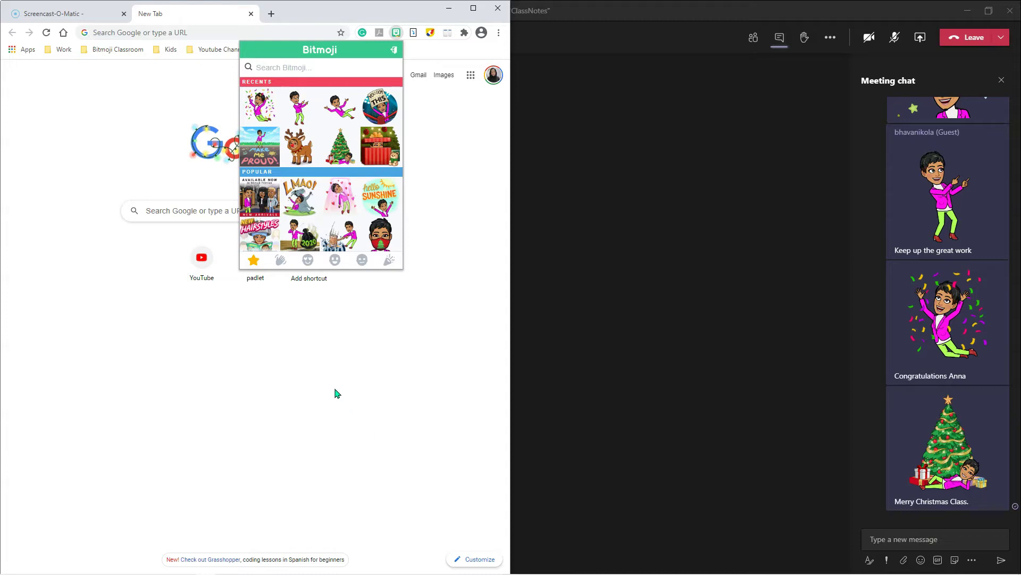
- Copy the gift Bitmoji onto slide 3 of Presentation1 and move it to the left side
right_click(378, 144)
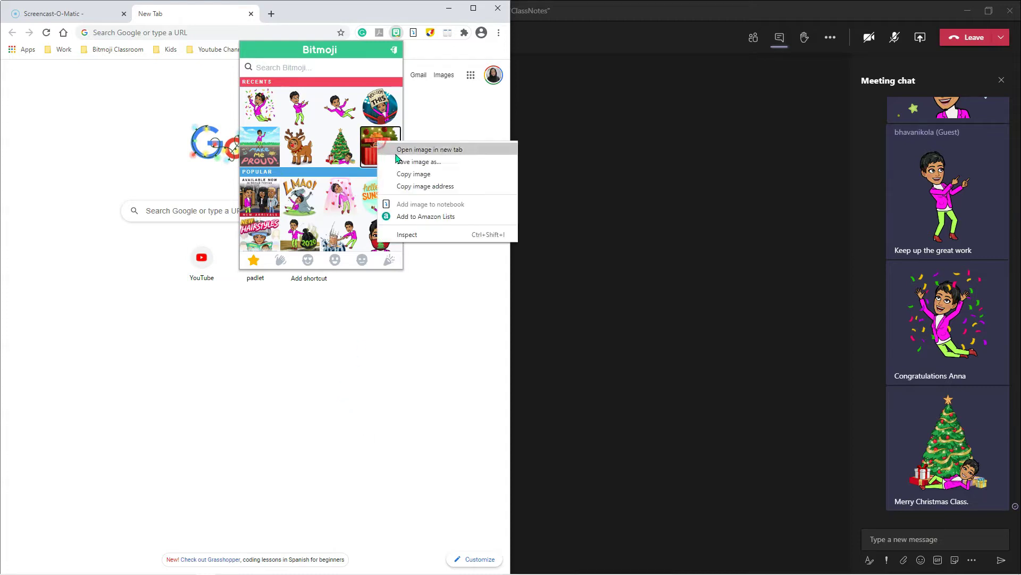
left_click(393, 172)
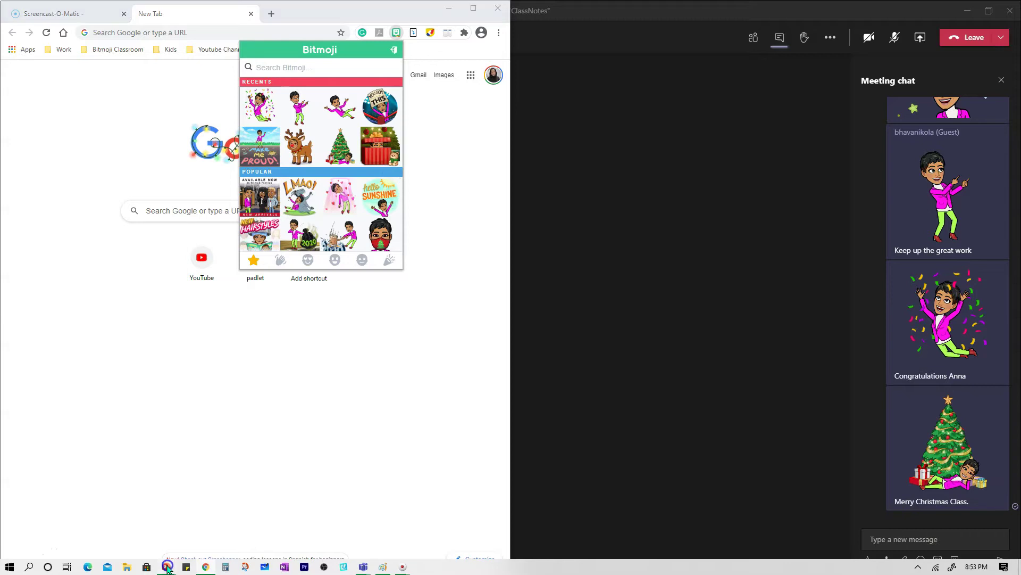
mouse_move(166, 568)
left_click(234, 514)
right_click(230, 354)
left_click(257, 376)
left_click_drag(309, 334, 199, 337)
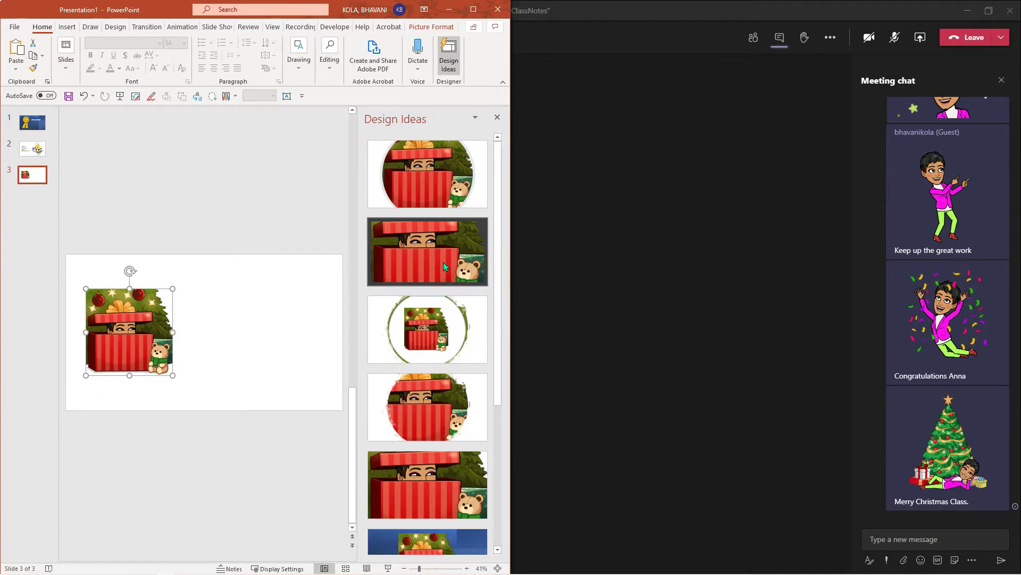
- Apply a full-width picture Design Idea and add an enlarged 'Happy Holidays!!' text box
scroll(443, 410, "down", 3)
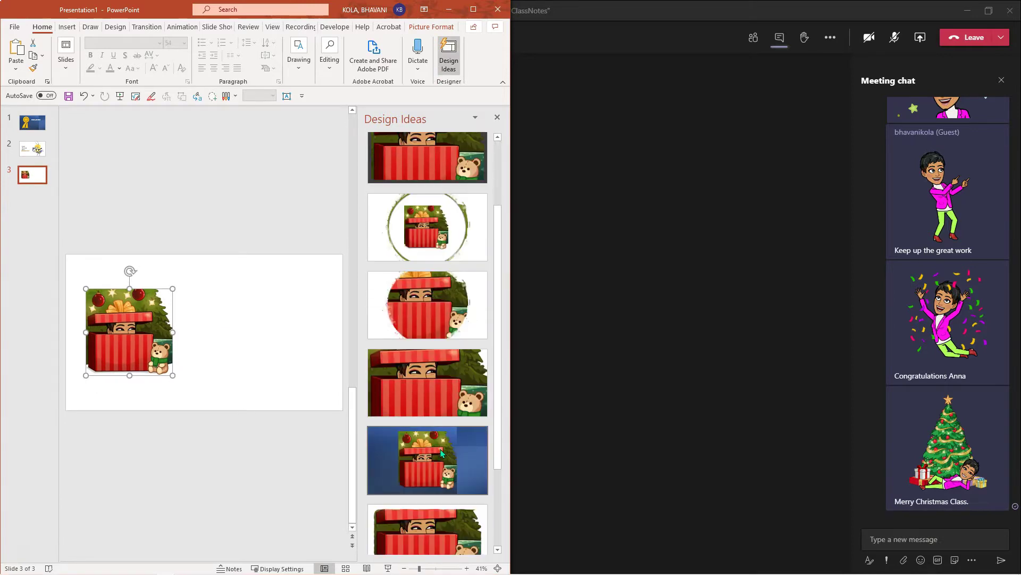
scroll(440, 451, "down", 2)
left_click(429, 463)
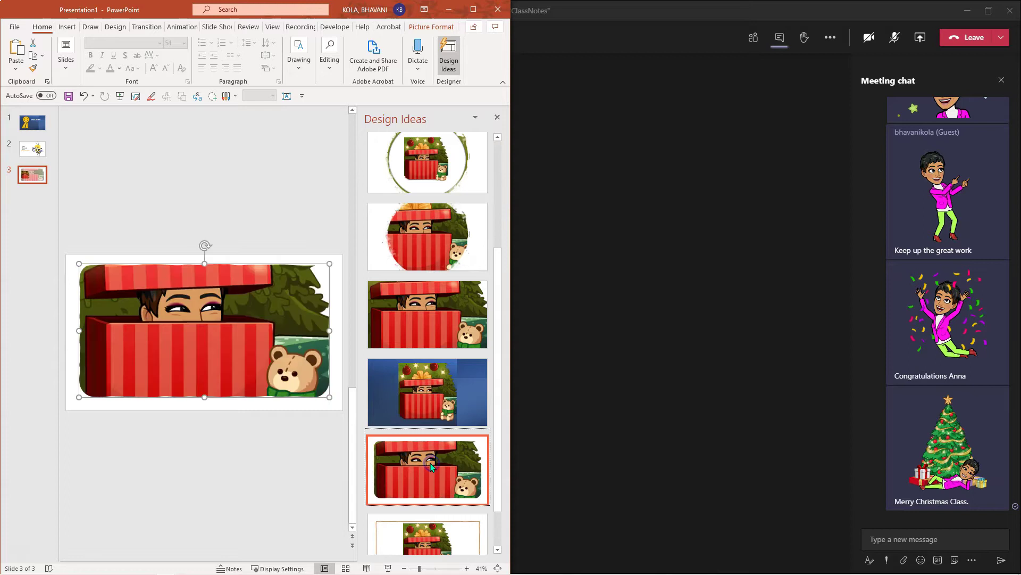
left_click(287, 98)
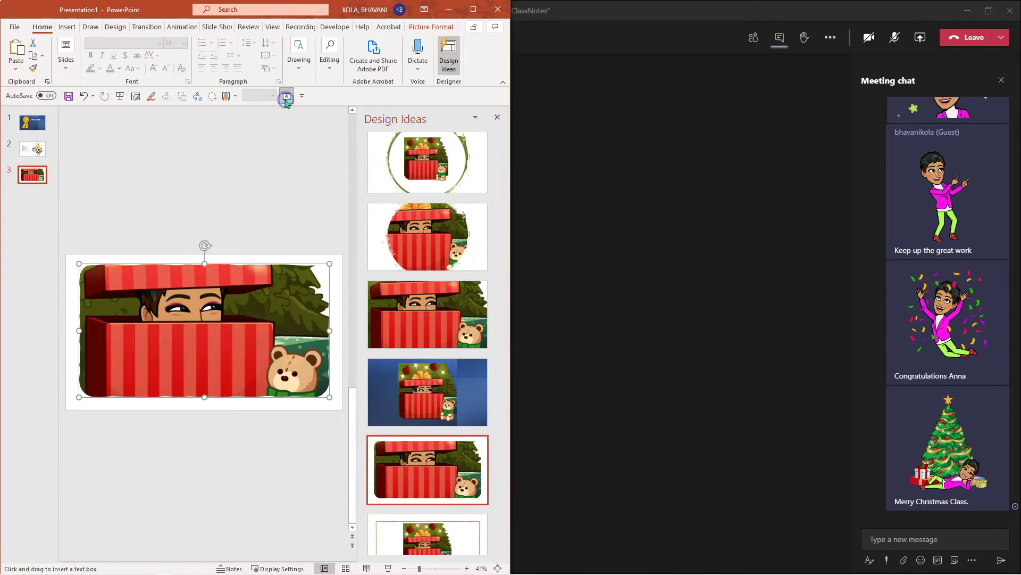
left_click(121, 354)
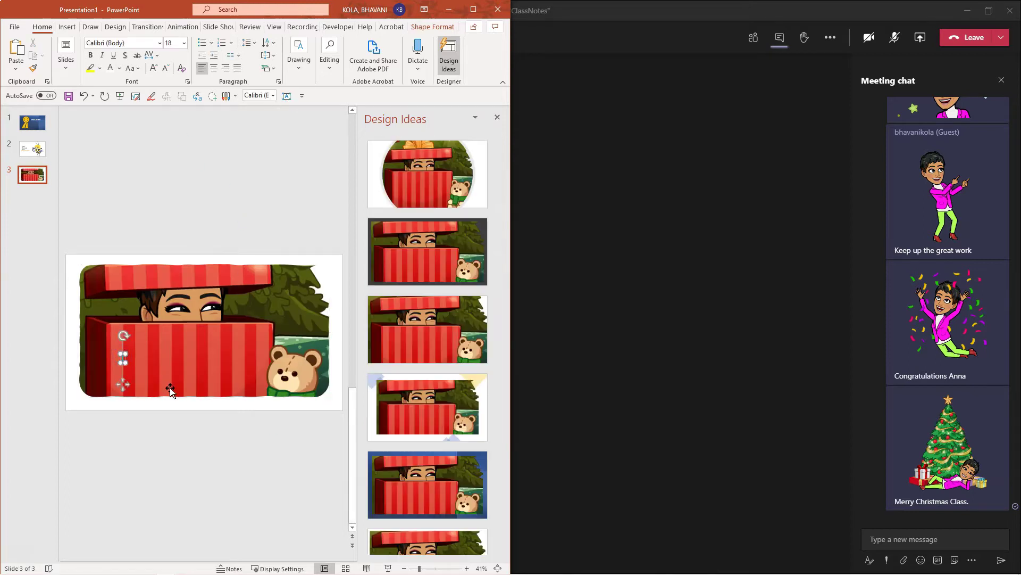
type("Happy Holidays!!")
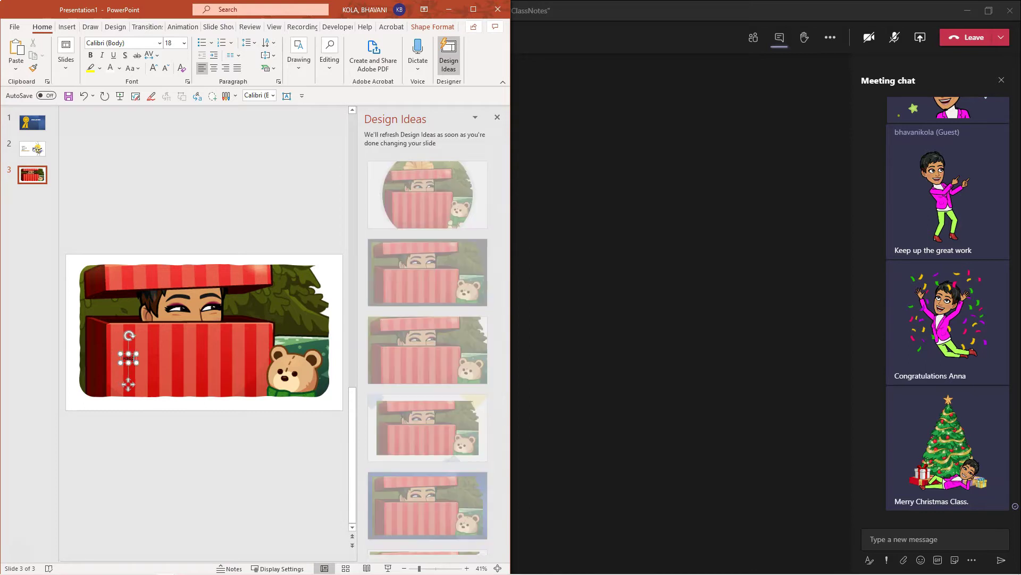
left_click(154, 68)
left_click(154, 68)
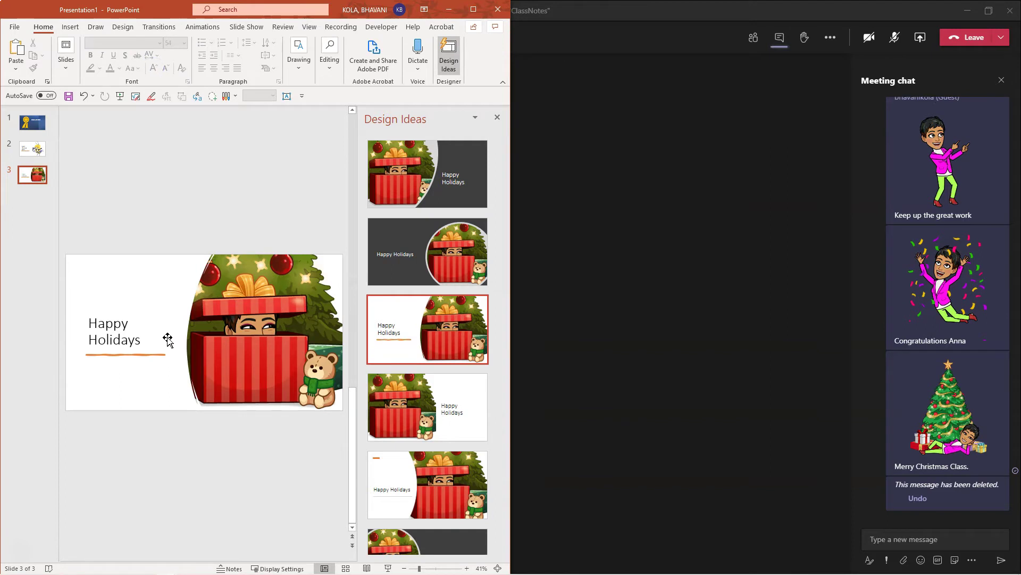
- Post the Happy Holidays slide with the gift Bitmoji as a picture in the meeting chat
left_click(168, 339)
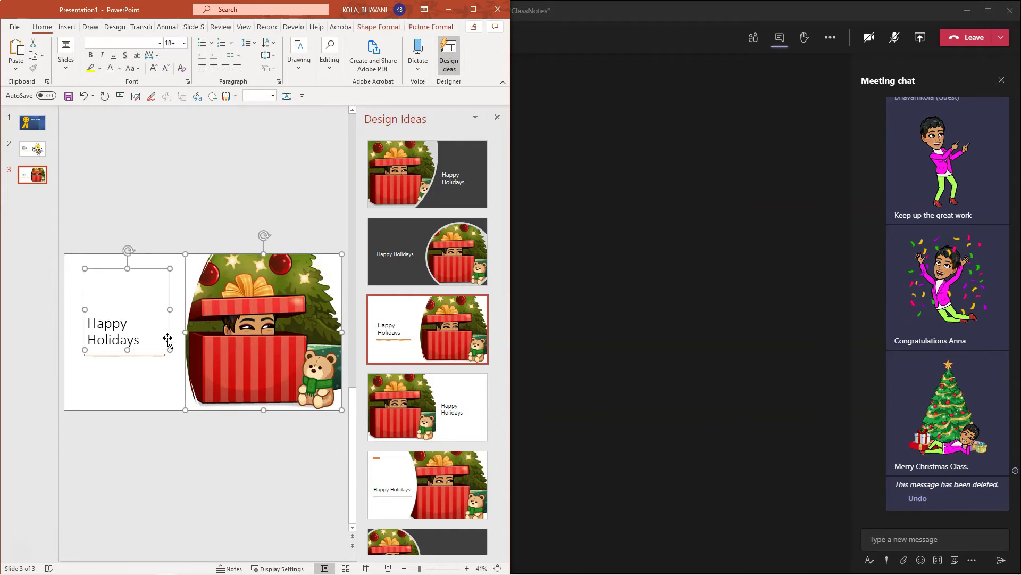
left_click(953, 534)
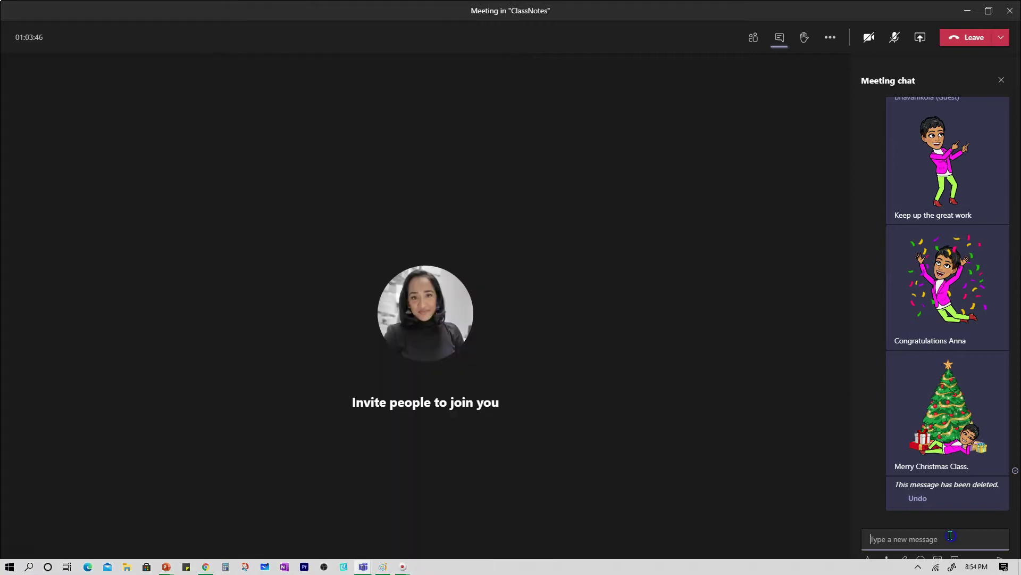
key("ctrl+v")
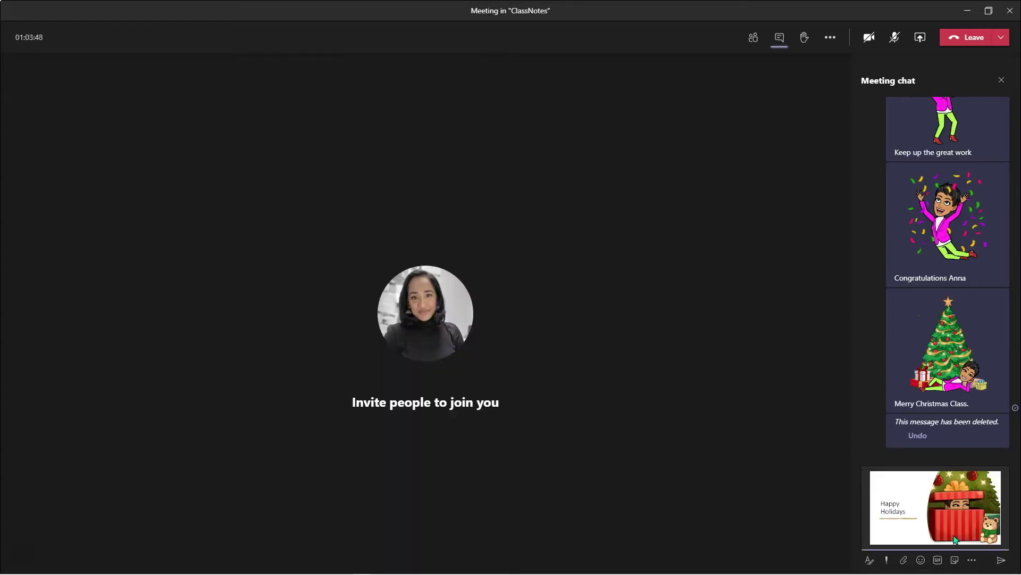
key("Return")
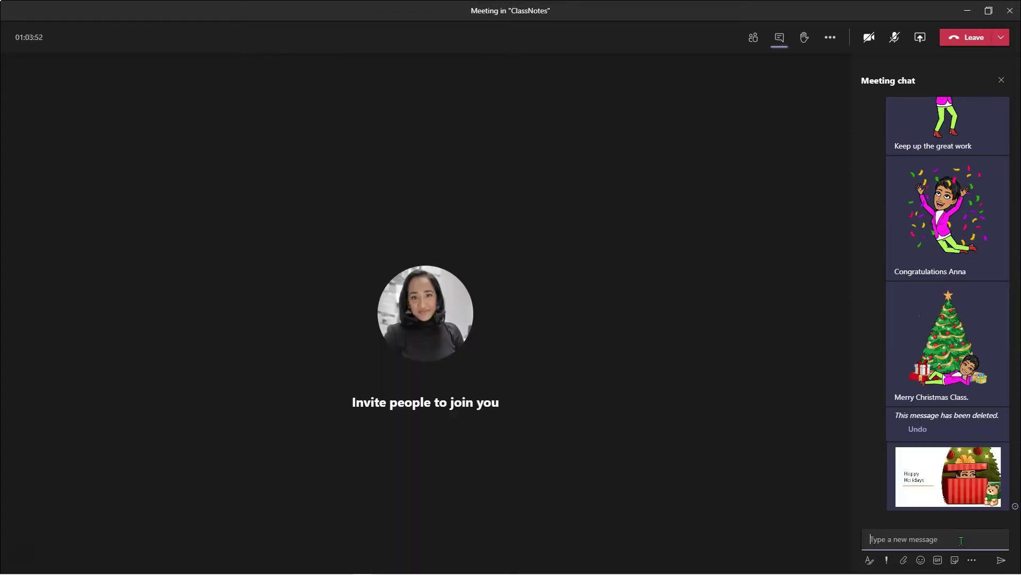